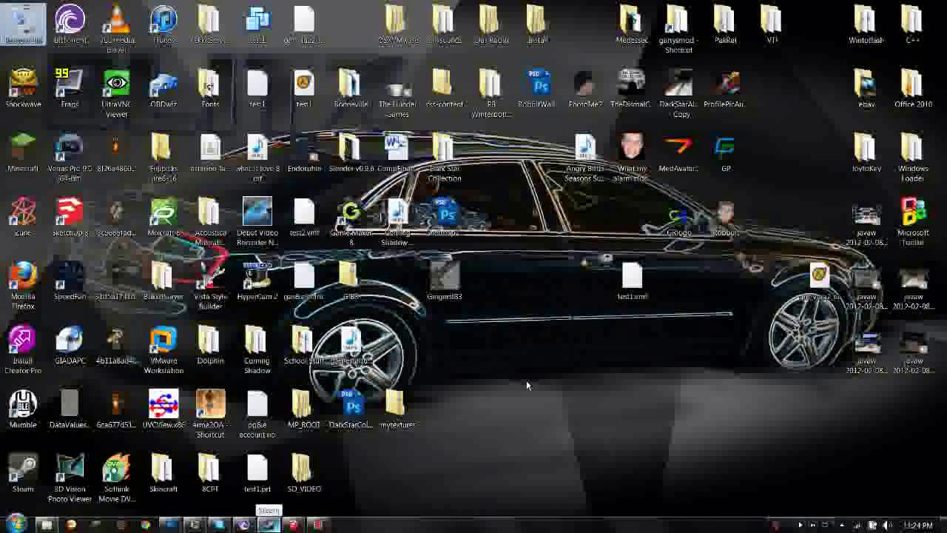
- Switch to Steam's tools library and launch Source SDK, glancing at the empty SketchUp window in between
{"action": "left_click", "coordinate": [414, 381]}
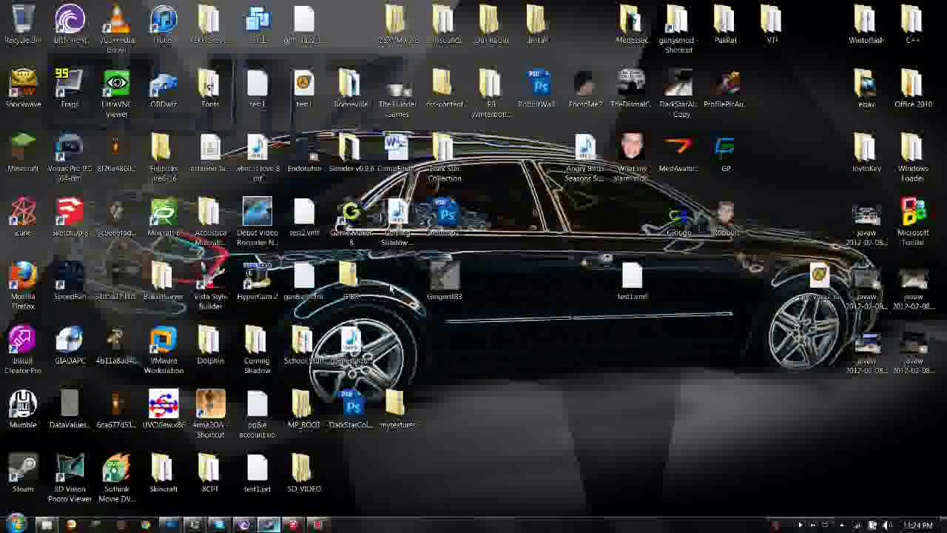
{"action": "left_click", "coordinate": [268, 524]}
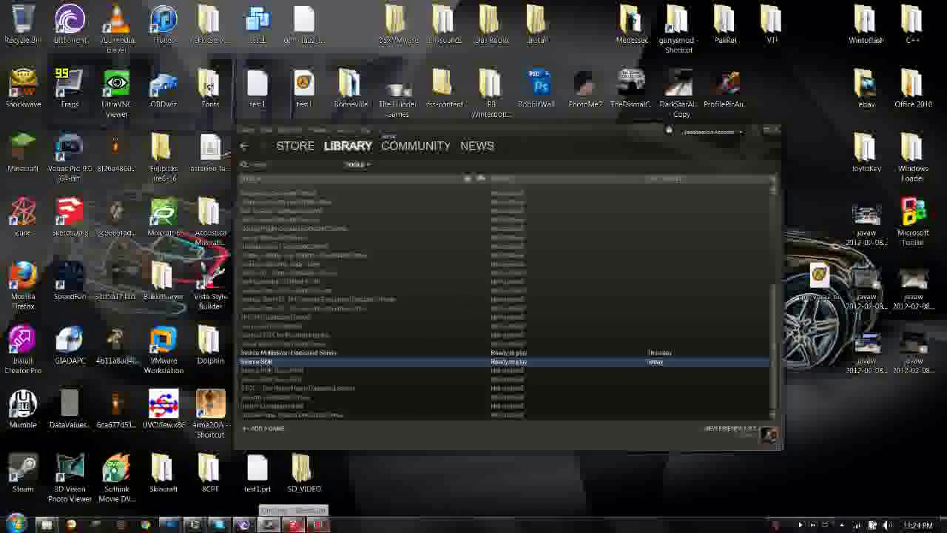
{"action": "left_click", "coordinate": [293, 525]}
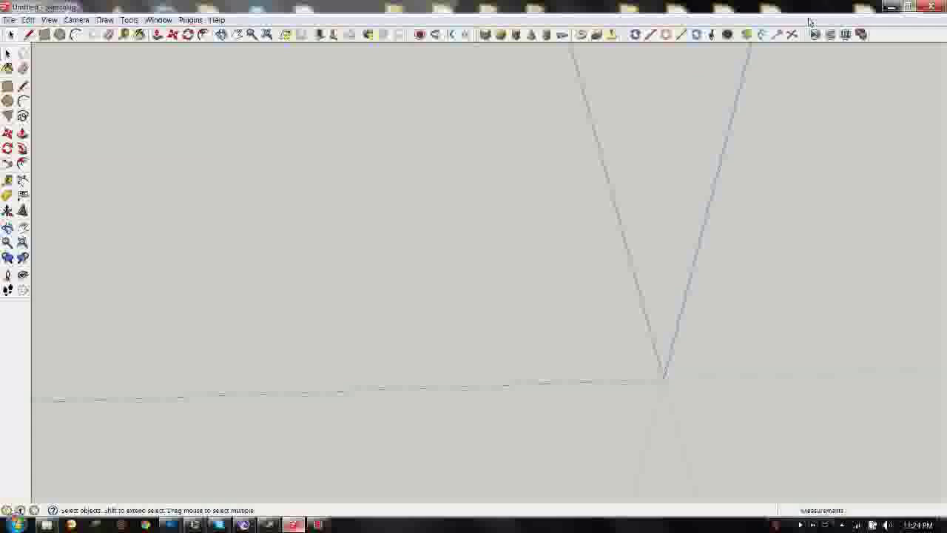
{"action": "left_click", "coordinate": [891, 6]}
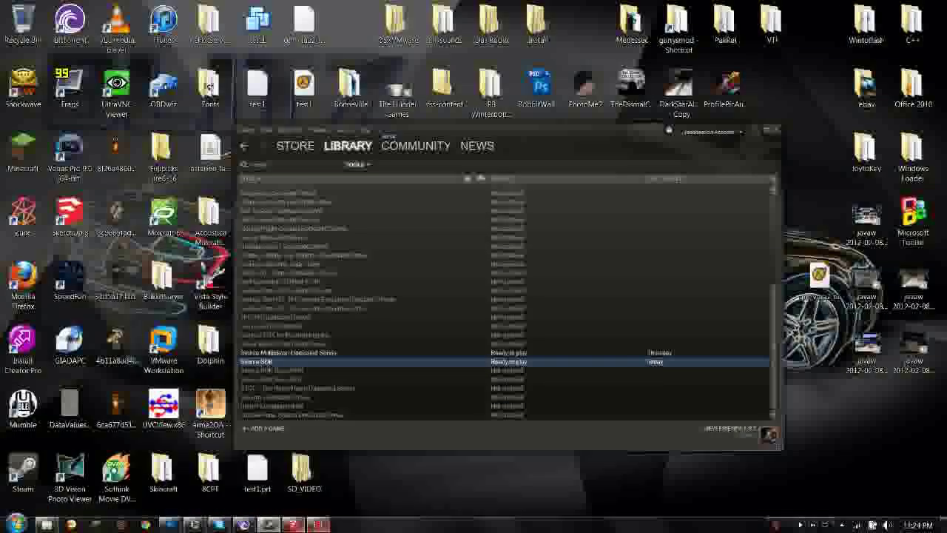
{"action": "left_click", "coordinate": [285, 353]}
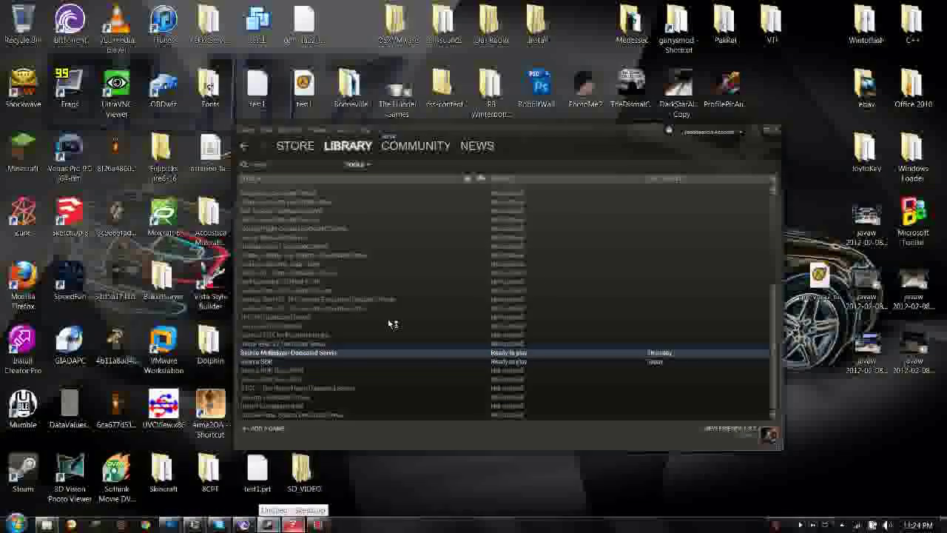
{"action": "left_click", "coordinate": [758, 133]}
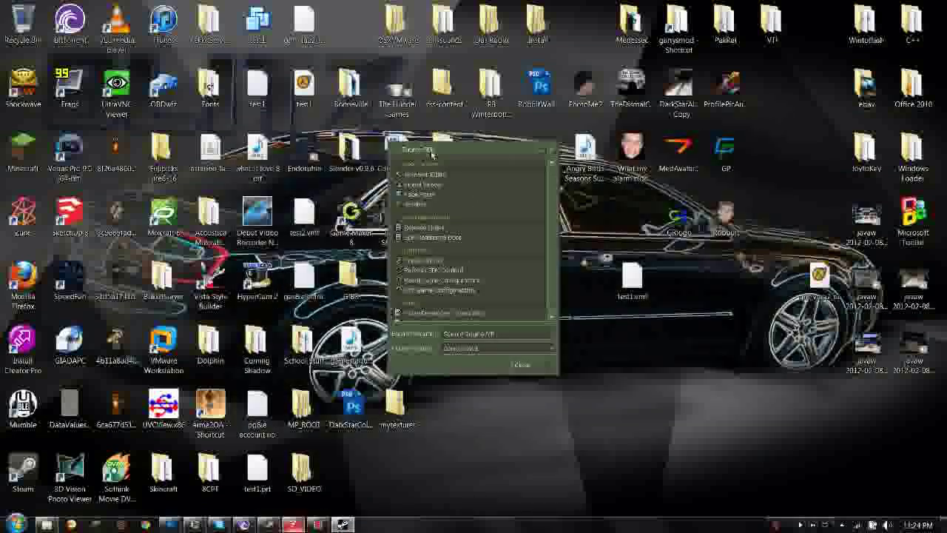
- Start Hammer Editor from the Source SDK launcher and create a new map
{"action": "left_click_drag", "start_coordinate": [416, 152], "coordinate": [505, 207]}
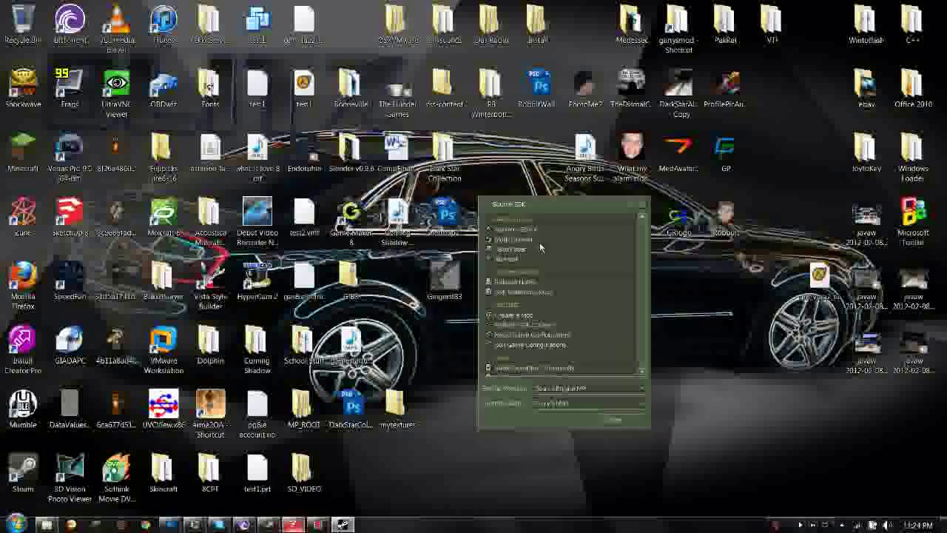
{"action": "left_click", "coordinate": [518, 232]}
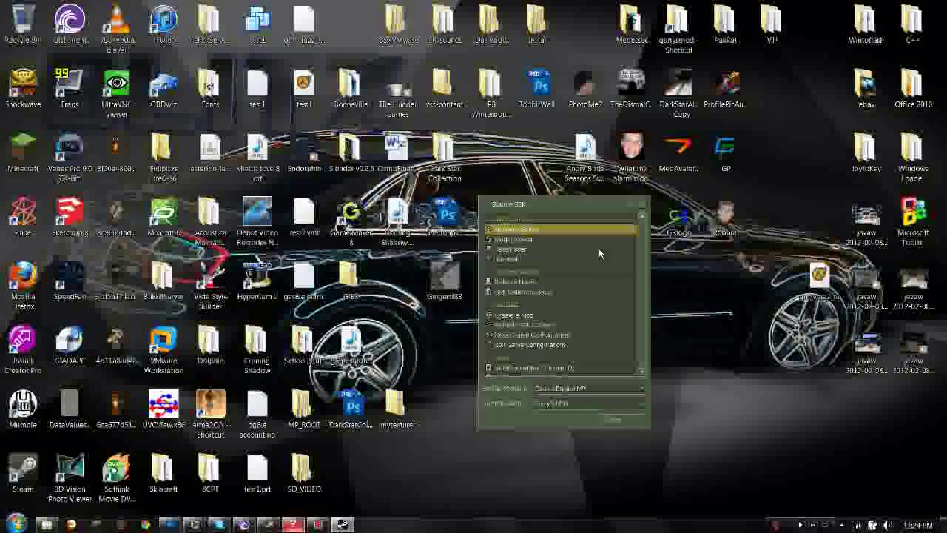
{"action": "double_click", "coordinate": [536, 232]}
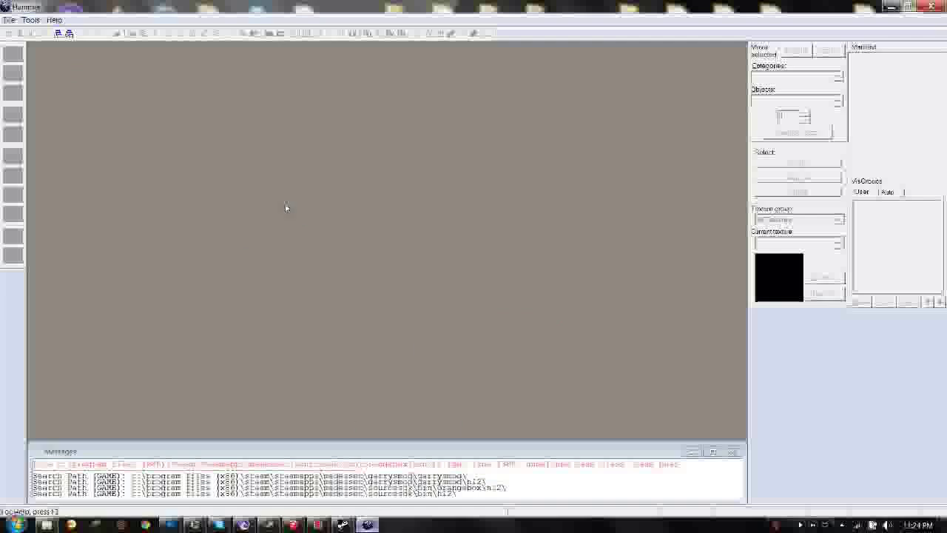
{"action": "left_click", "coordinate": [9, 20]}
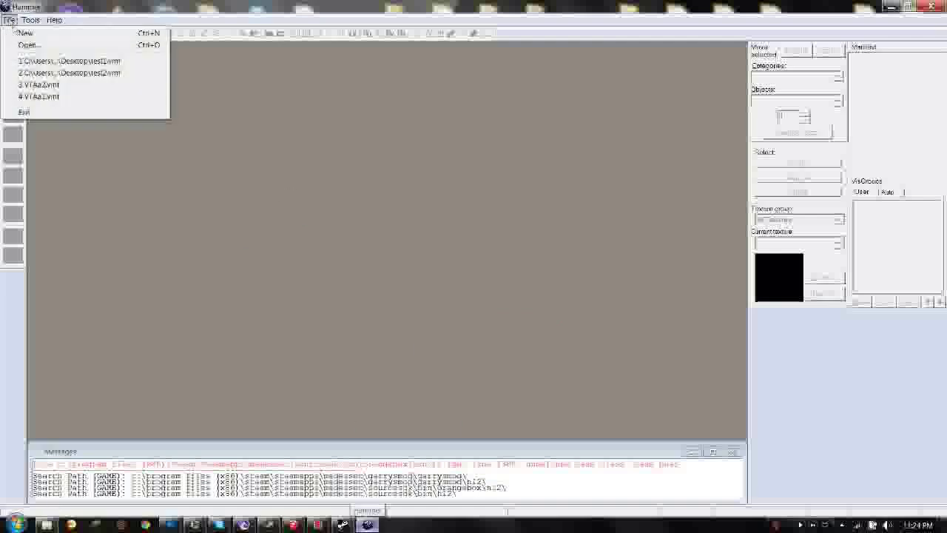
{"action": "left_click", "coordinate": [27, 30]}
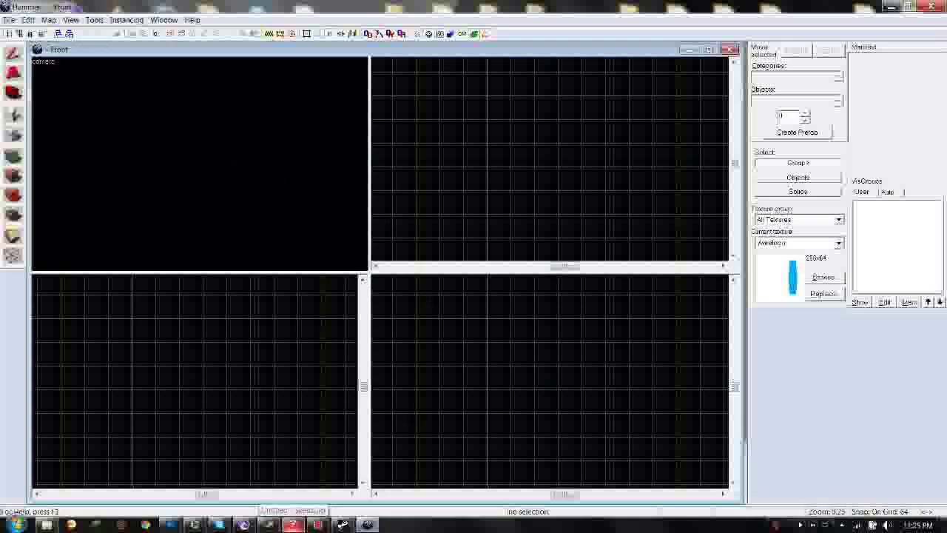
- Switch to SketchUp and view its plugin commands for exporting SMD and VMF files
{"action": "left_click", "coordinate": [267, 525]}
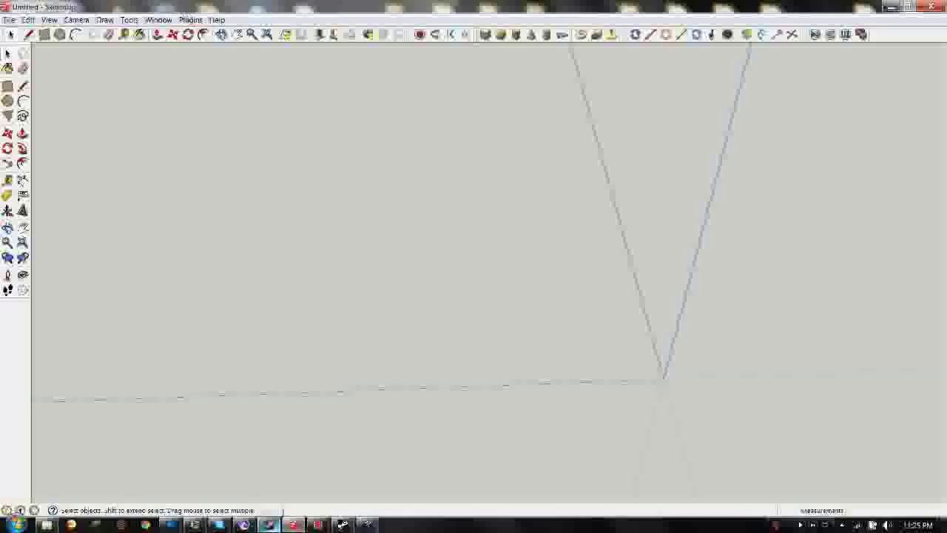
{"action": "left_click", "coordinate": [189, 19]}
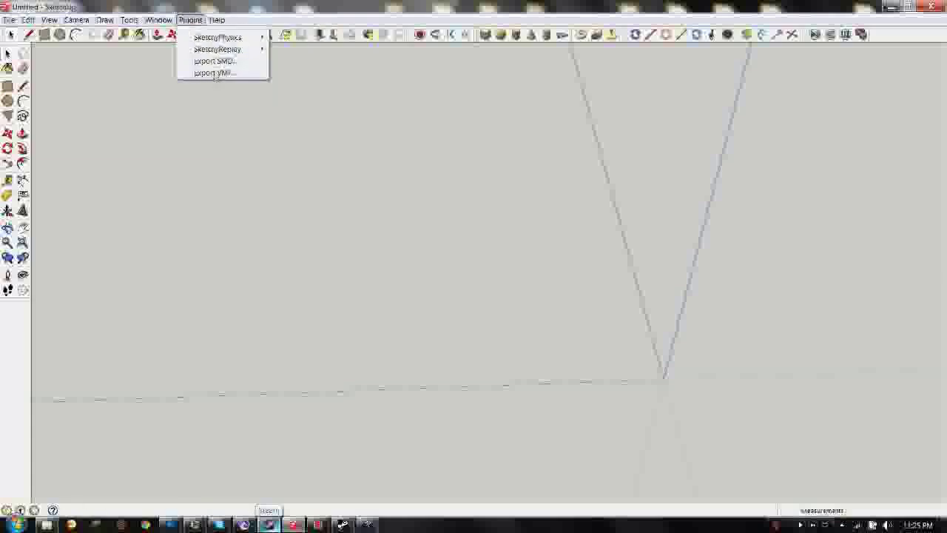
{"action": "left_click", "coordinate": [489, 214]}
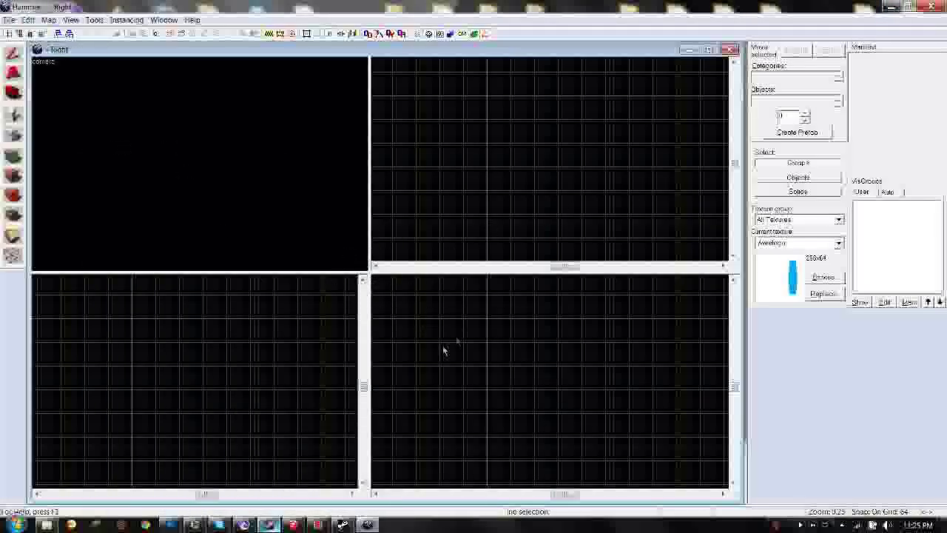
- Return to the empty Hammer map and minimize it to show the Source SDK launcher
{"action": "left_click", "coordinate": [9, 19]}
{"action": "left_click", "coordinate": [319, 5]}
{"action": "left_click", "coordinate": [893, 7]}
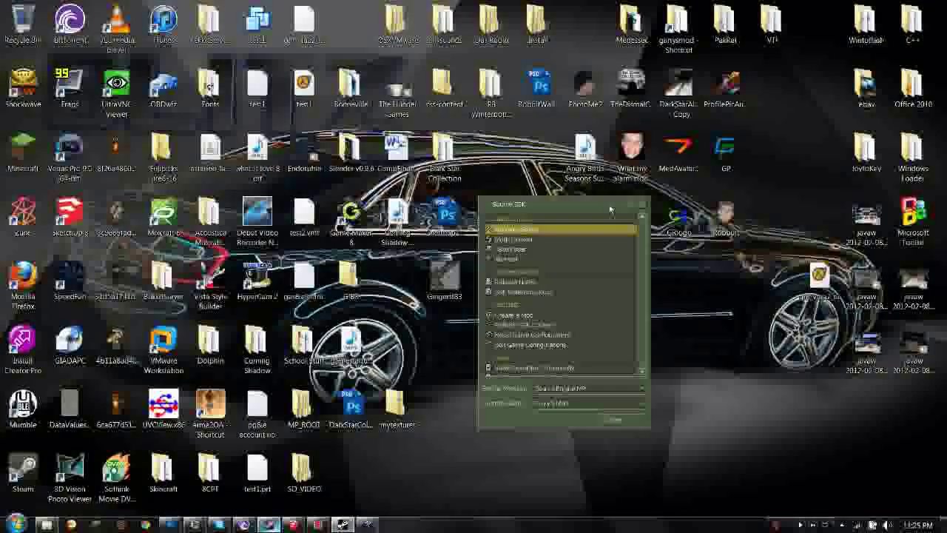
{"action": "mouse_move", "coordinate": [534, 205]}
{"action": "left_mouse_down"}
{"action": "mouse_move", "coordinate": [523, 175]}
{"action": "mouse_move", "coordinate": [596, 202]}
{"action": "mouse_move", "coordinate": [552, 255]}
{"action": "mouse_move", "coordinate": [562, 307]}
{"action": "mouse_move", "coordinate": [554, 200]}
{"action": "mouse_move", "coordinate": [537, 217]}
{"action": "left_mouse_up"}
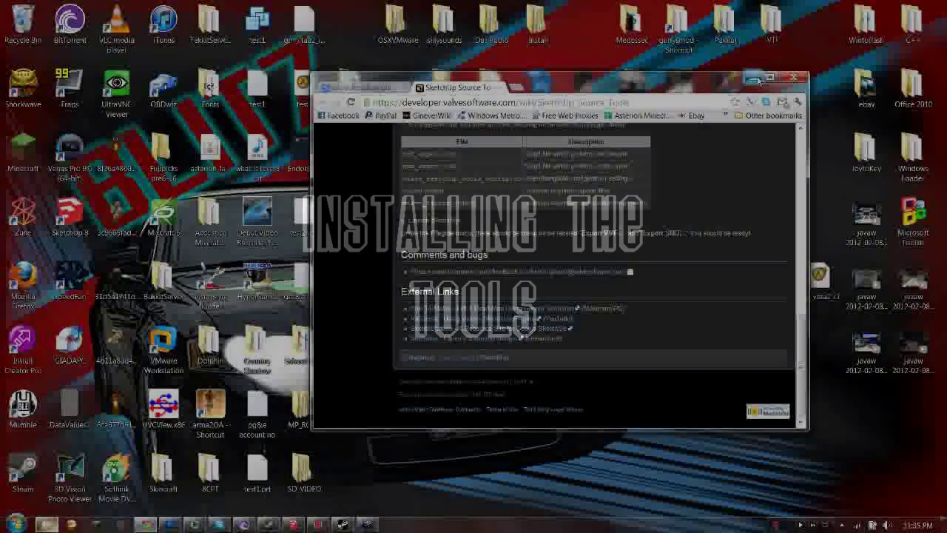
- Minimize the SketchUp Source Tools web page and the Hammer window, and bring up the Source SDK launcher
{"action": "left_click_drag", "start_coordinate": [703, 84], "coordinate": [720, 73]}
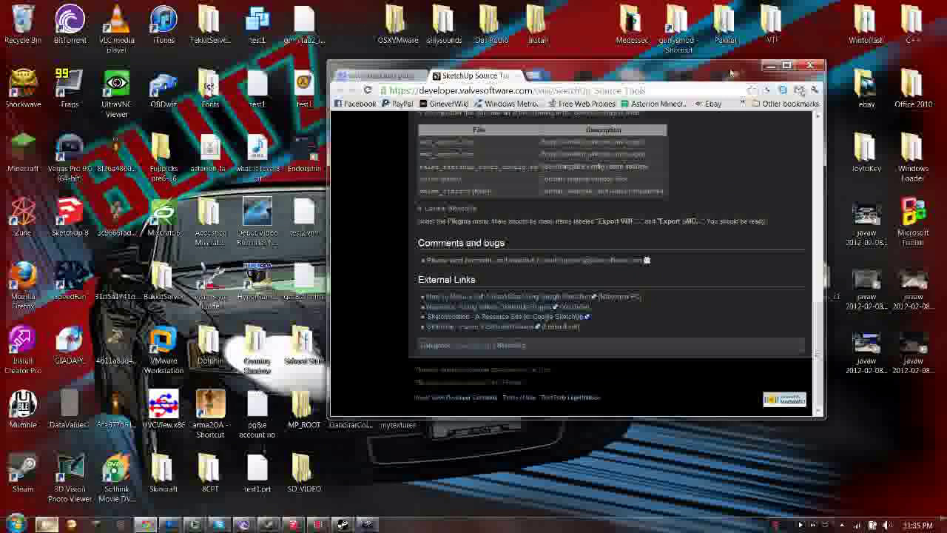
{"action": "left_click", "coordinate": [773, 68]}
{"action": "left_click", "coordinate": [368, 524]}
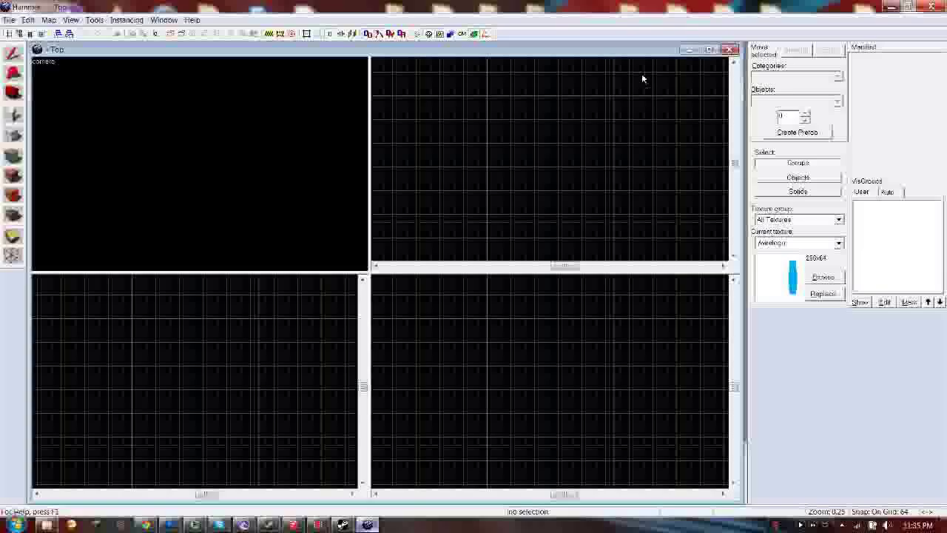
{"action": "left_click", "coordinate": [891, 5]}
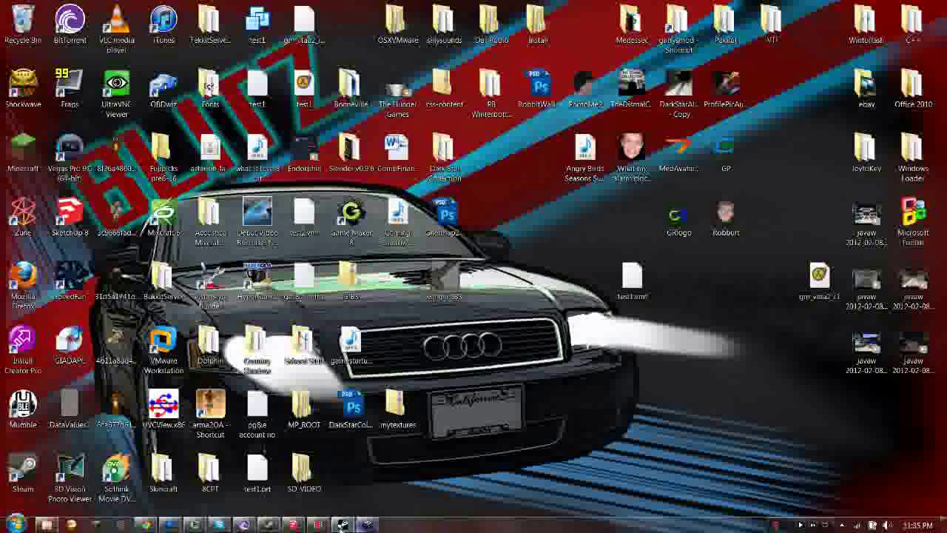
{"action": "left_click", "coordinate": [343, 523]}
{"action": "left_click_drag", "start_coordinate": [567, 138], "coordinate": [529, 141]}
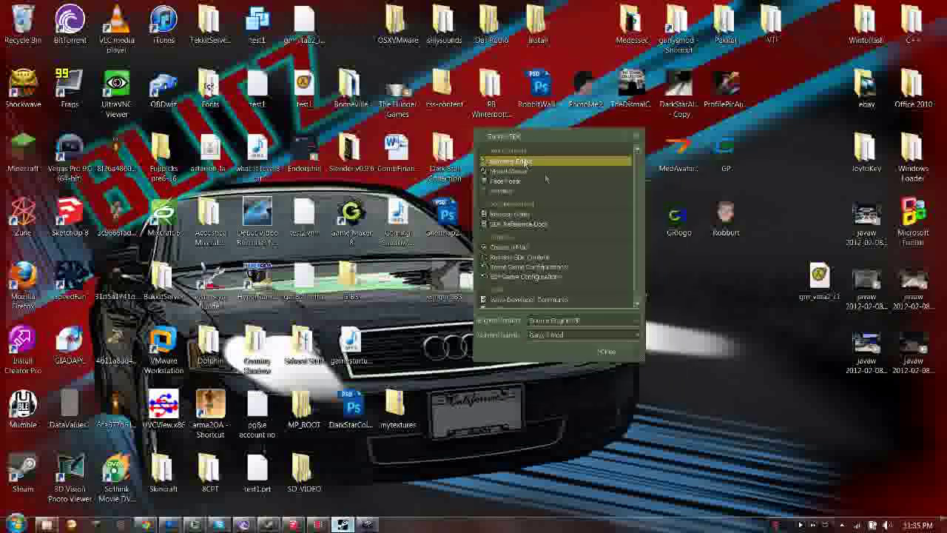
- Switch to Steam's library, view All Games, and set the filter back to Tools
{"action": "left_click", "coordinate": [269, 524]}
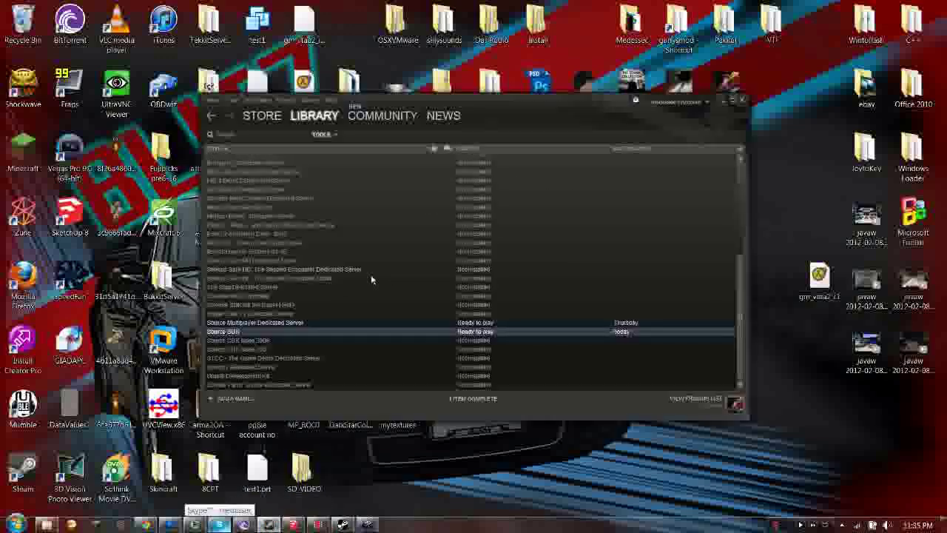
{"action": "left_click", "coordinate": [323, 134]}
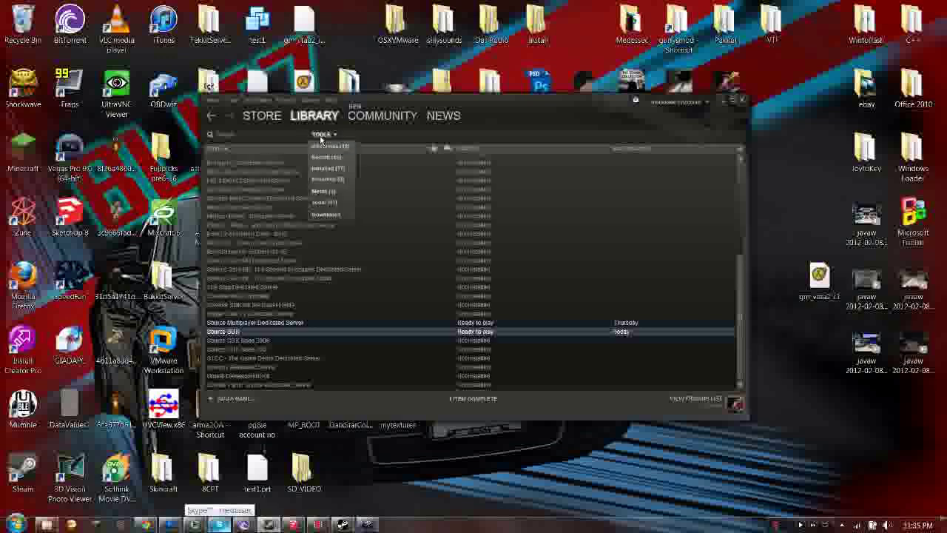
{"action": "left_click", "coordinate": [326, 144]}
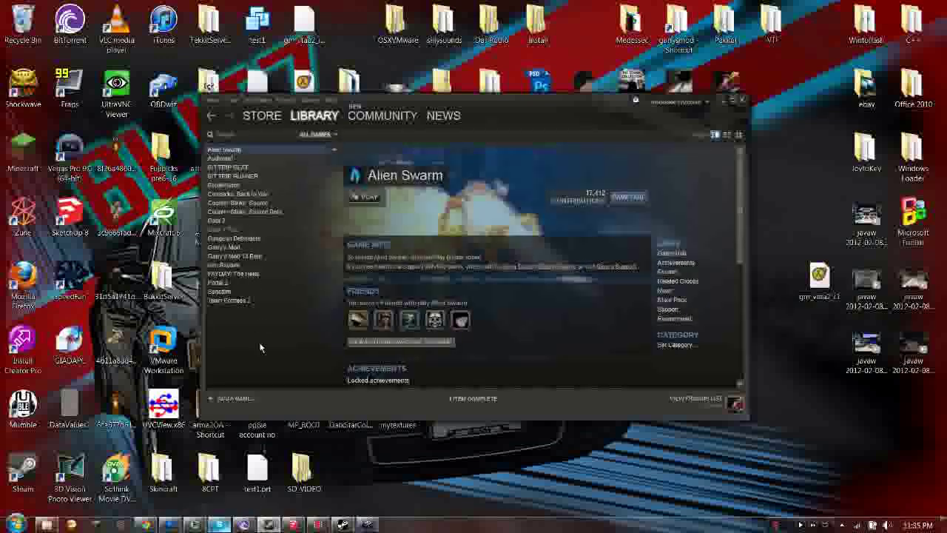
{"action": "left_click", "coordinate": [328, 135]}
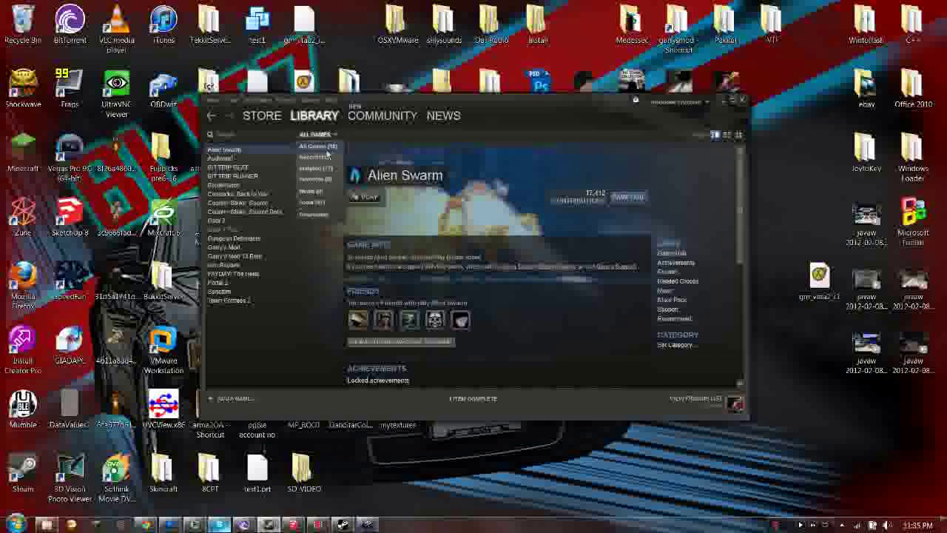
{"action": "left_click", "coordinate": [312, 202]}
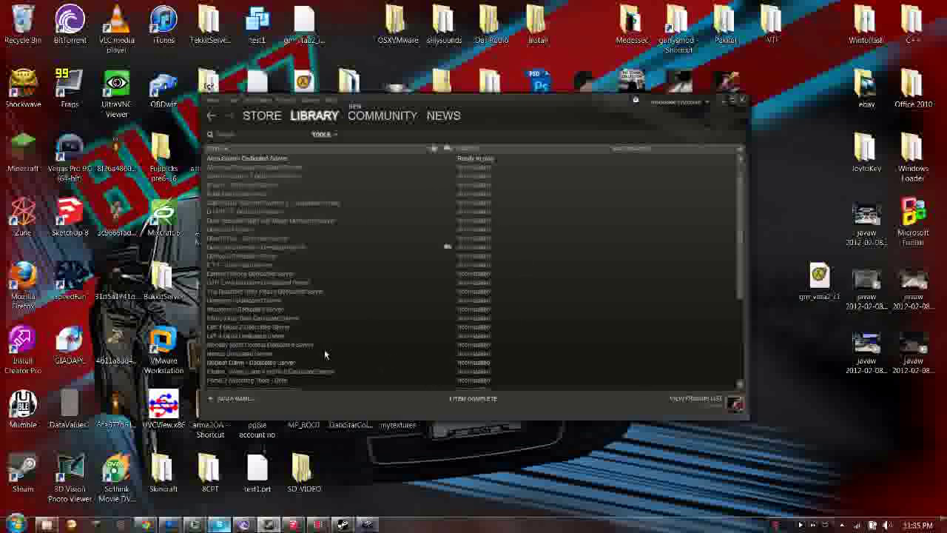
- Find Source SDK in the tools list, view its available actions, and put the Steam window away
{"action": "scroll", "coordinate": [329, 211], "scroll_direction": "down", "scroll_amount": 8}
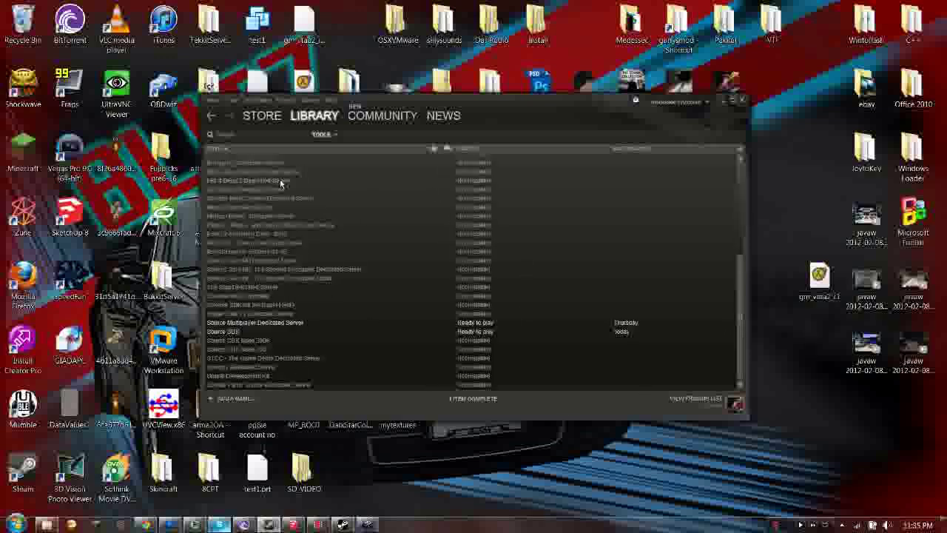
{"action": "left_click", "coordinate": [235, 335]}
{"action": "right_click", "coordinate": [239, 335]}
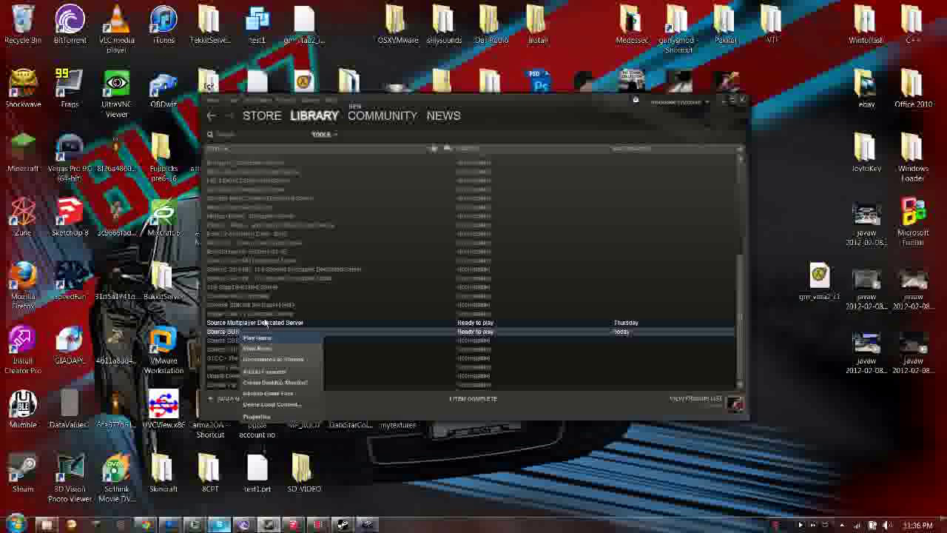
{"action": "left_click", "coordinate": [265, 323]}
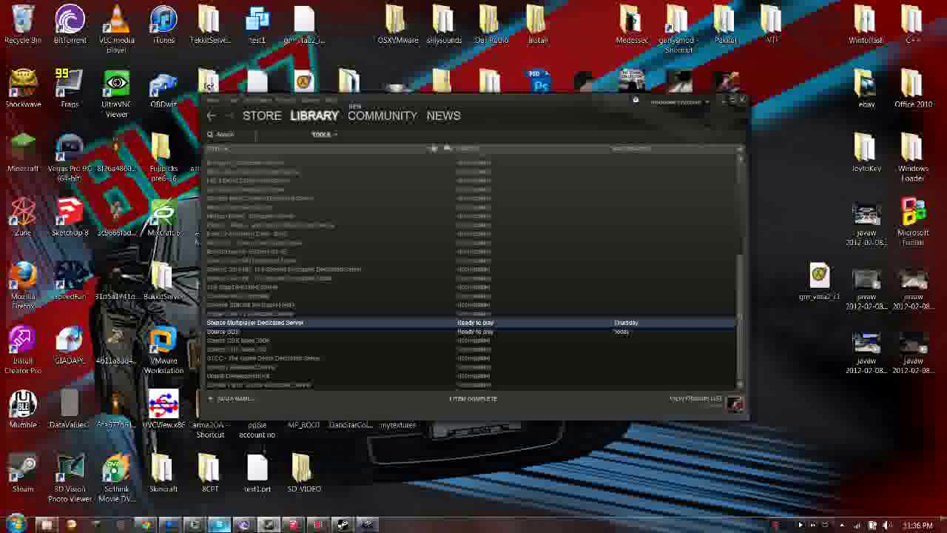
{"action": "left_click", "coordinate": [275, 121]}
{"action": "left_click", "coordinate": [315, 118]}
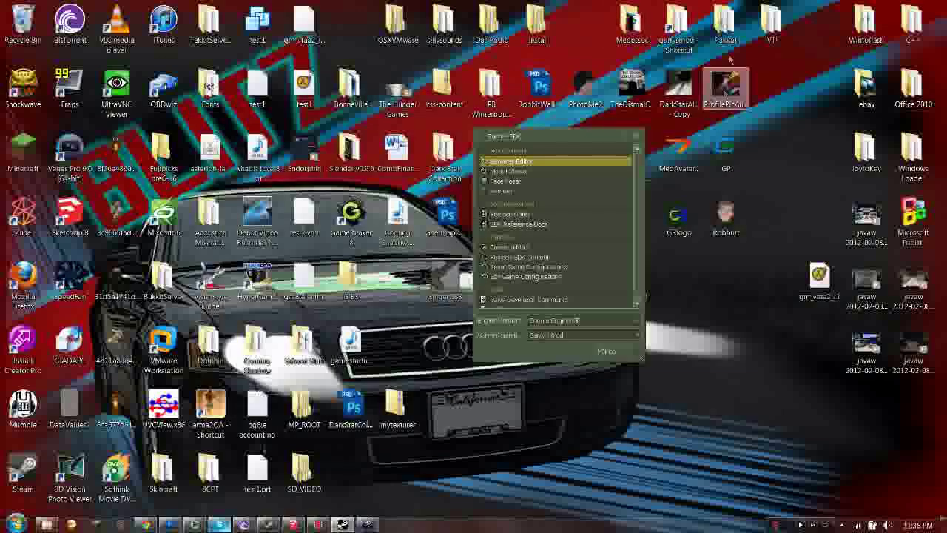
{"action": "left_click", "coordinate": [724, 100]}
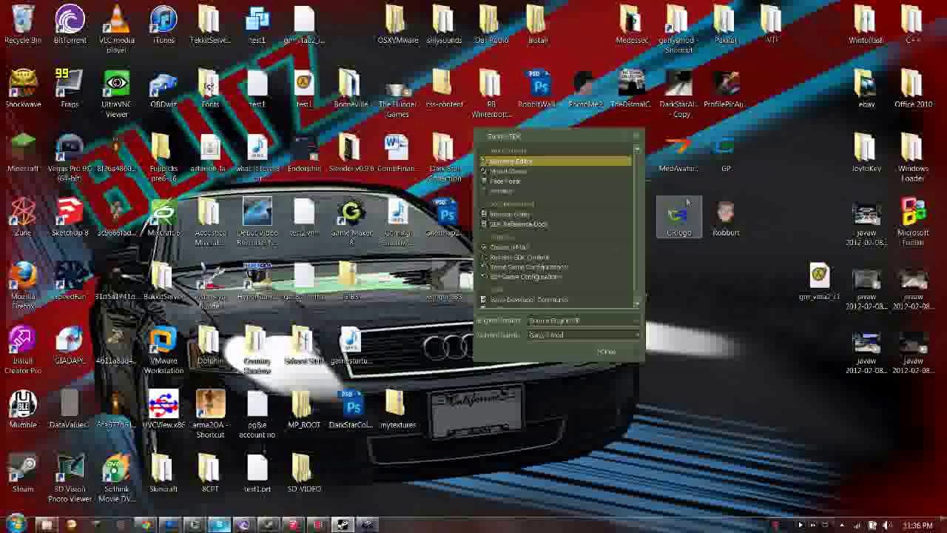
{"action": "left_click", "coordinate": [146, 524]}
{"action": "left_click", "coordinate": [535, 77]}
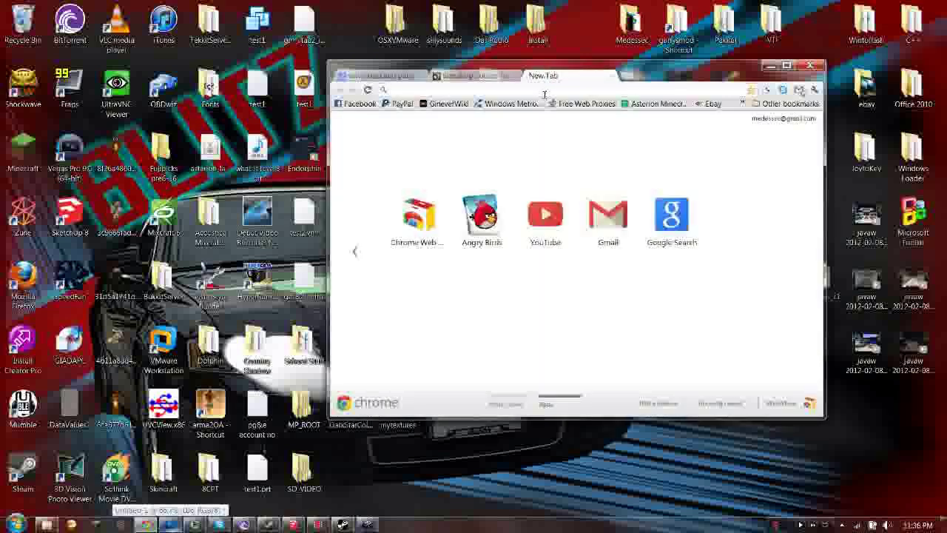
{"action": "type", "text": "www.google.com"}
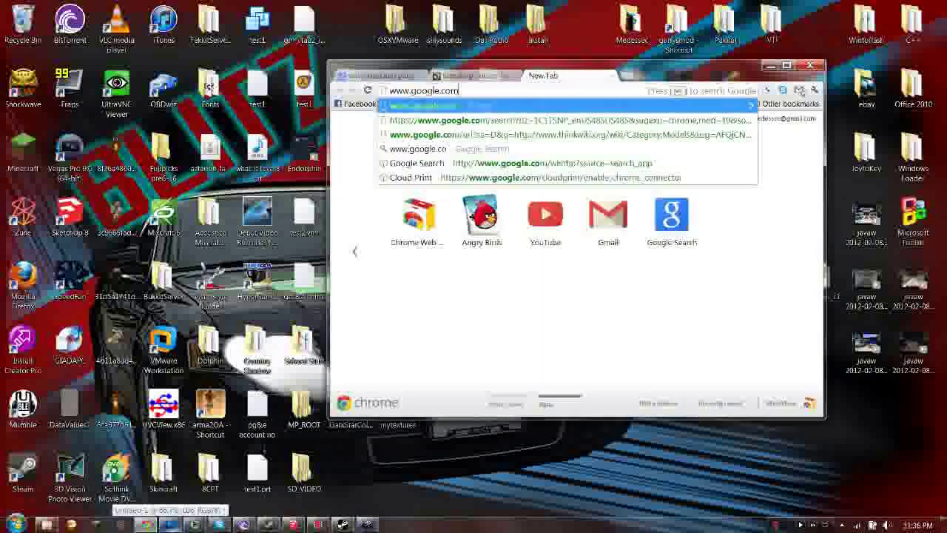
{"action": "key", "text": "Return"}
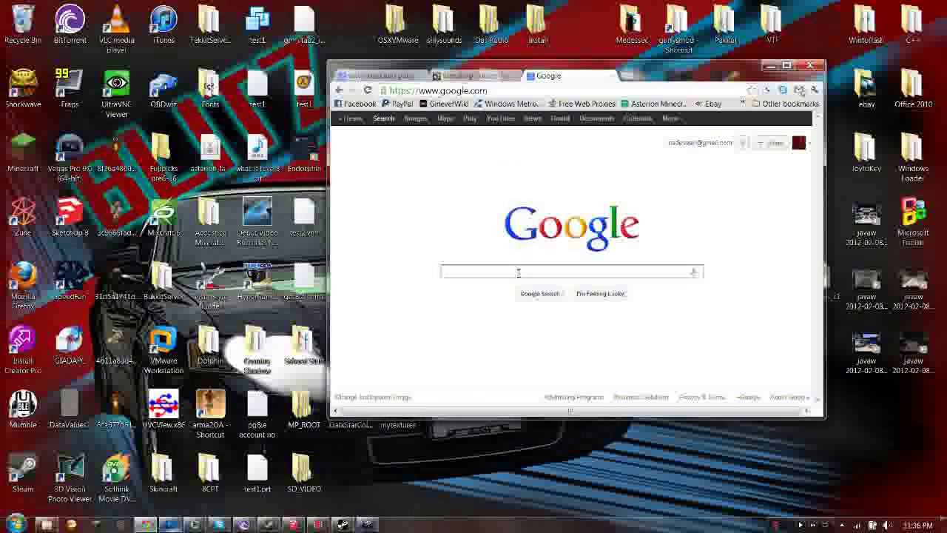
{"action": "type", "text": "Google sk"}
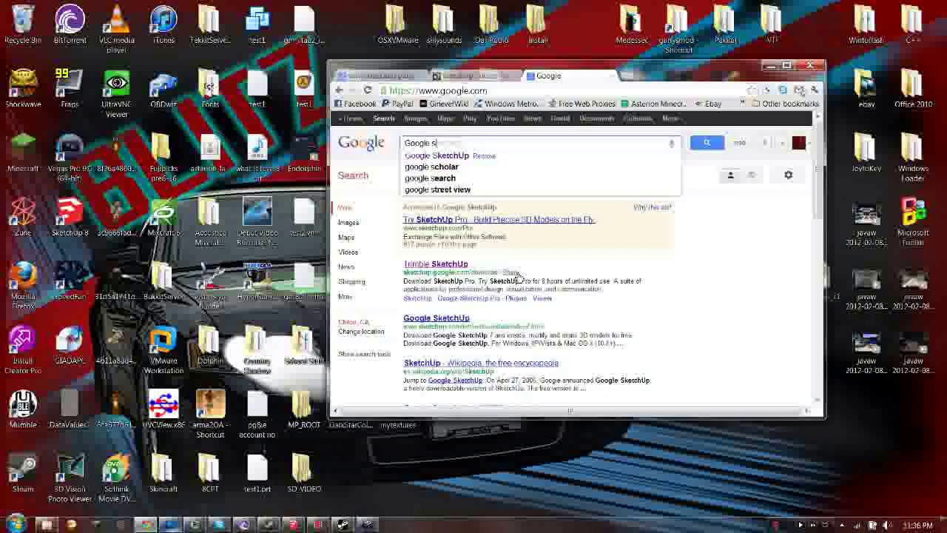
{"action": "type", "text": "tcu"}
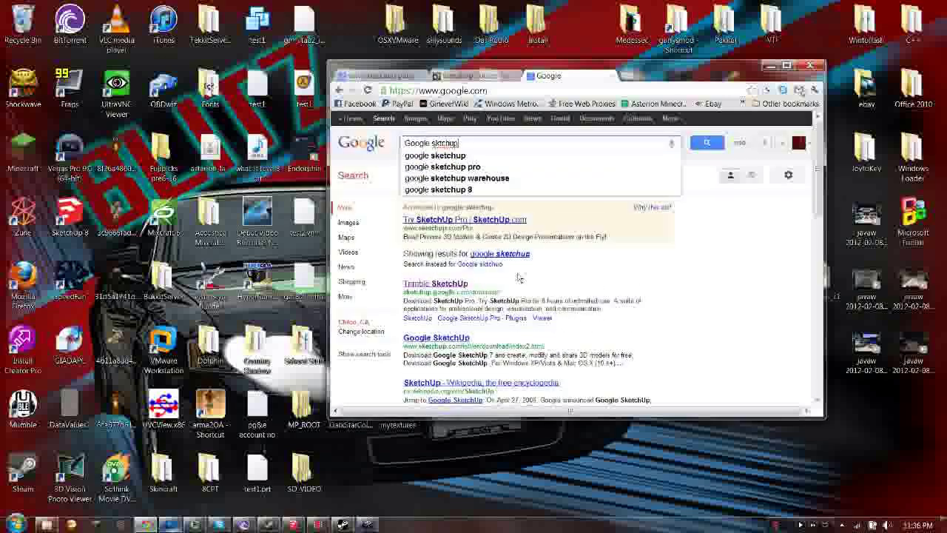
- Complete the search for "Google sketchup", open the Trimble SketchUp download result, and go to the free SketchUp 8 download page
{"action": "type", "text": "e"}
{"action": "key", "text": "Return"}
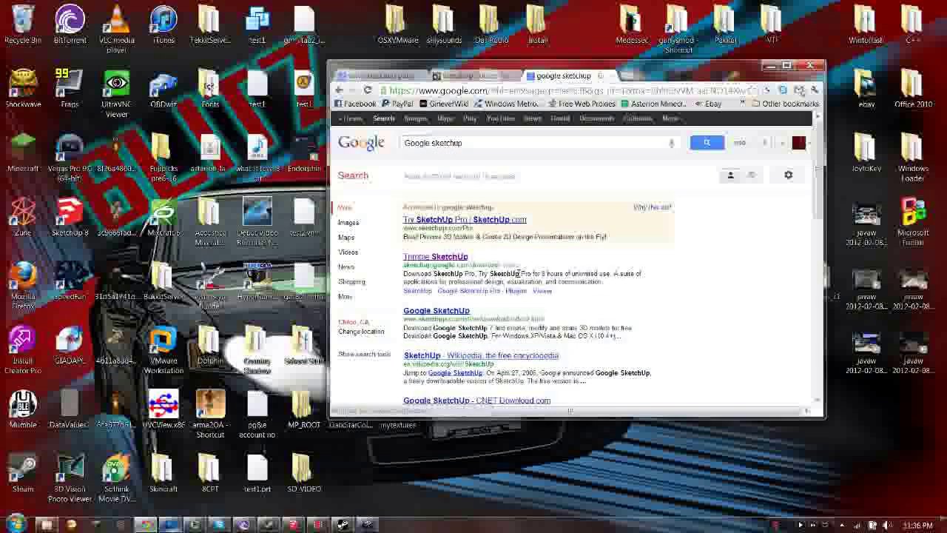
{"action": "left_click", "coordinate": [443, 257]}
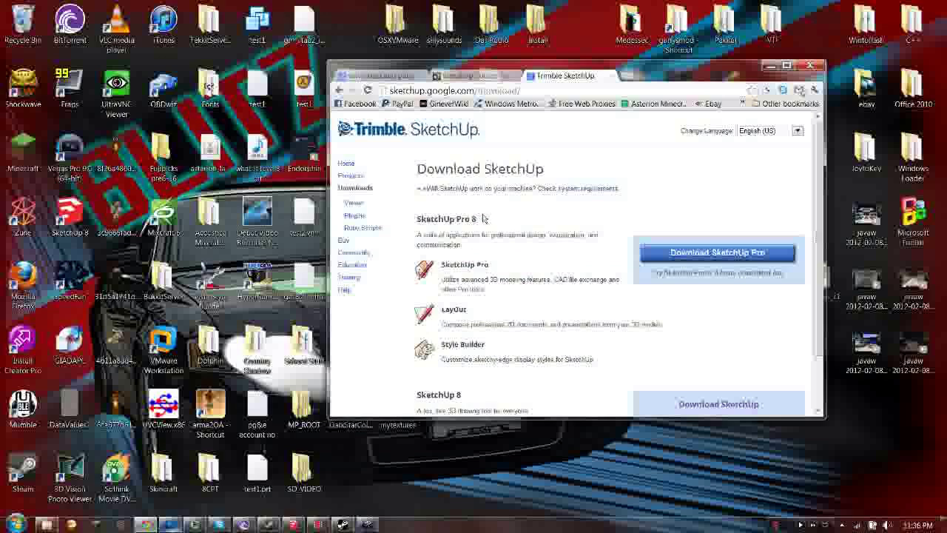
{"action": "scroll", "coordinate": [716, 189], "scroll_direction": "down", "scroll_amount": 1}
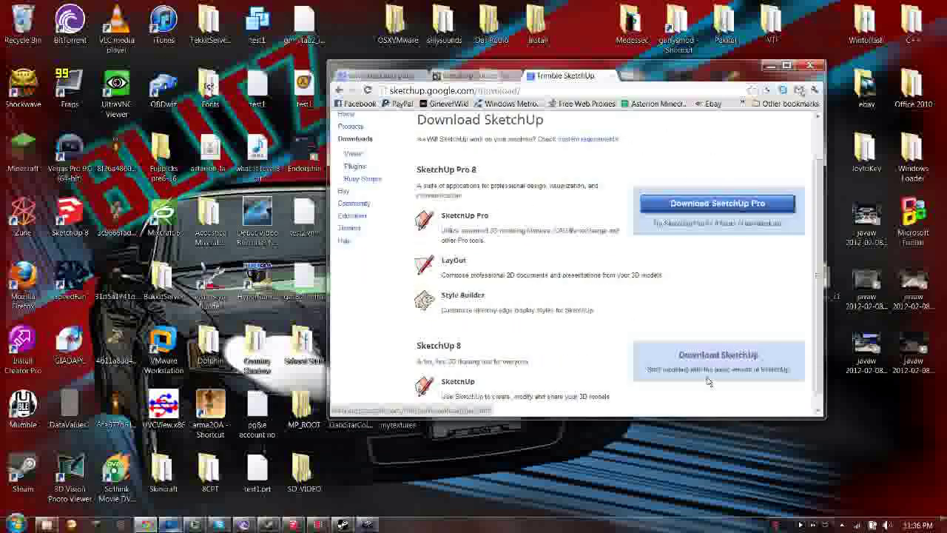
{"action": "left_click", "coordinate": [718, 355]}
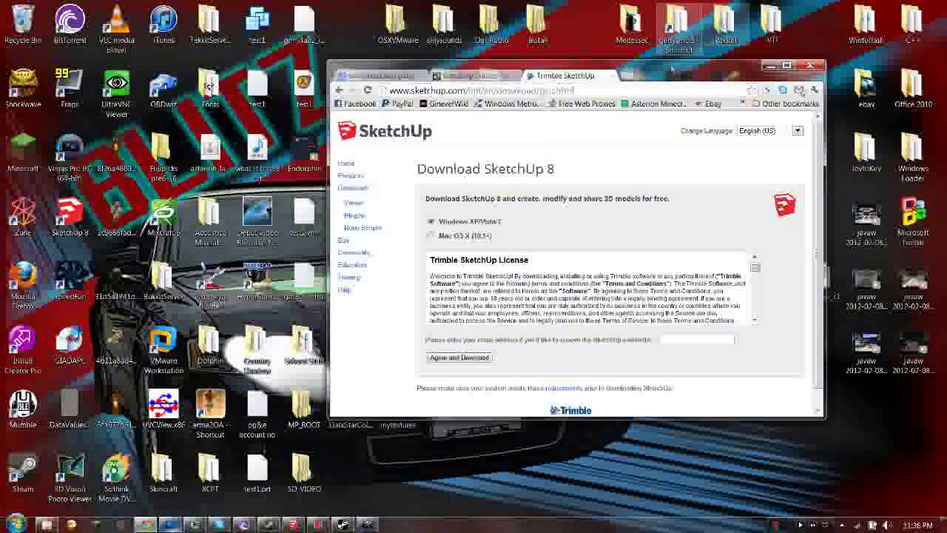
- Close the SketchUp download page, minimize the browser, and move the Source SDK launcher aside
{"action": "left_click", "coordinate": [601, 76]}
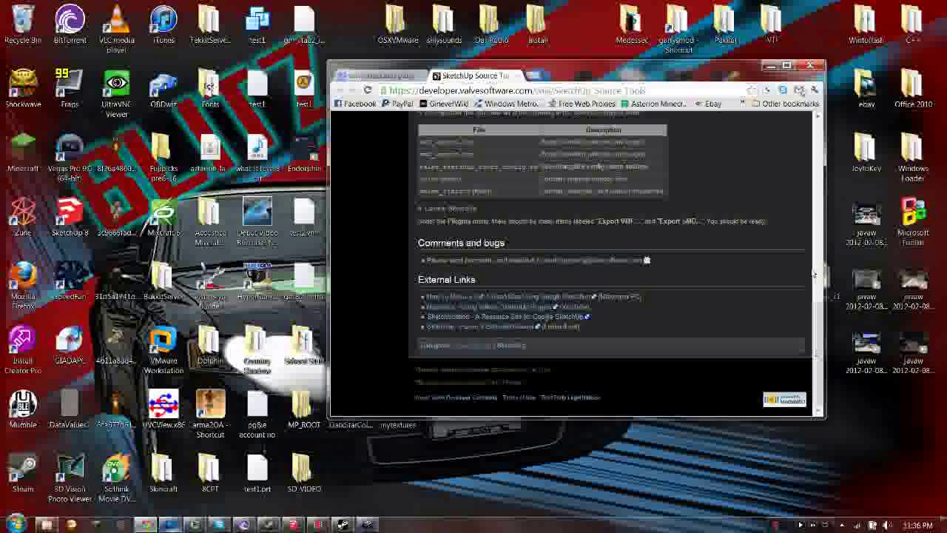
{"action": "left_click", "coordinate": [769, 65]}
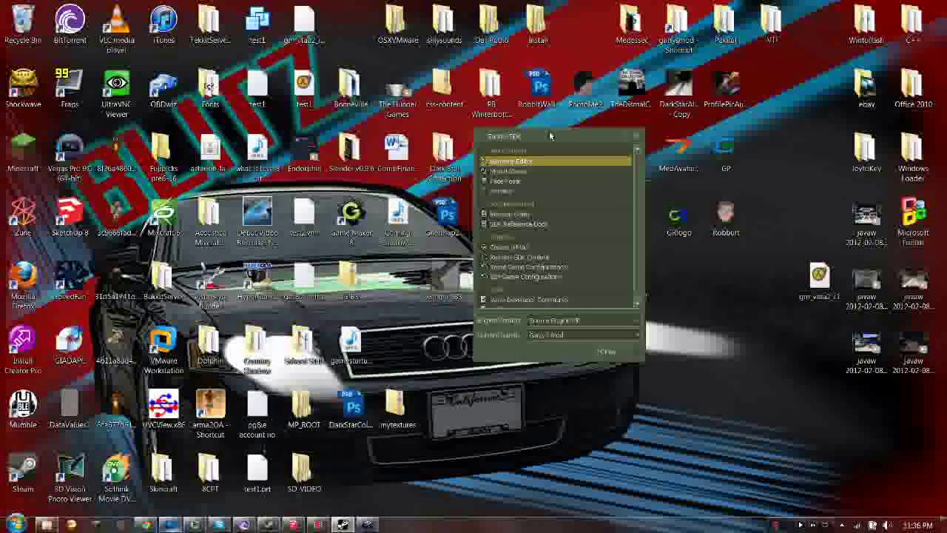
{"action": "left_click_drag", "start_coordinate": [549, 136], "coordinate": [733, 131]}
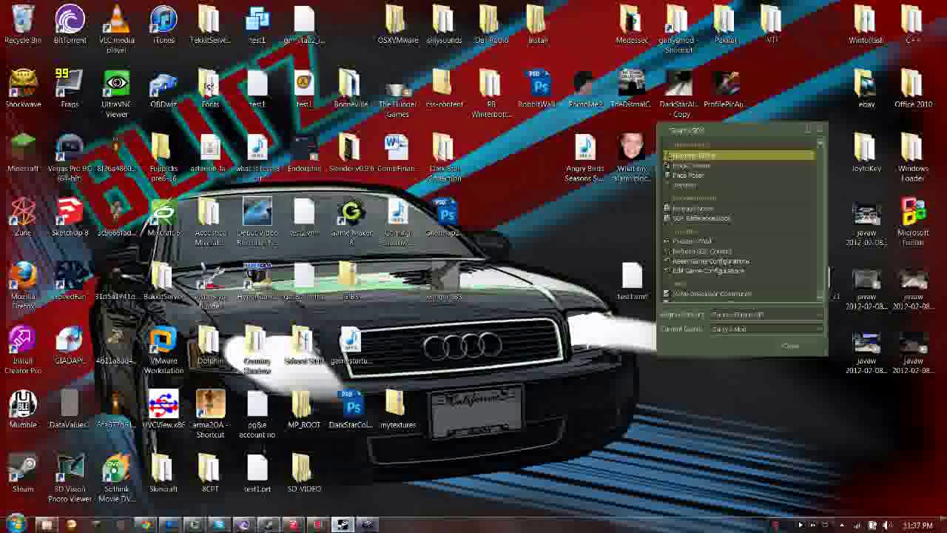
- Bring back the SketchUp Source Tools page and review its VMF and SMD export notes and plugin installation paths
{"action": "left_click", "coordinate": [146, 524]}
{"action": "scroll", "coordinate": [508, 230], "scroll_direction": "up", "scroll_amount": 15}
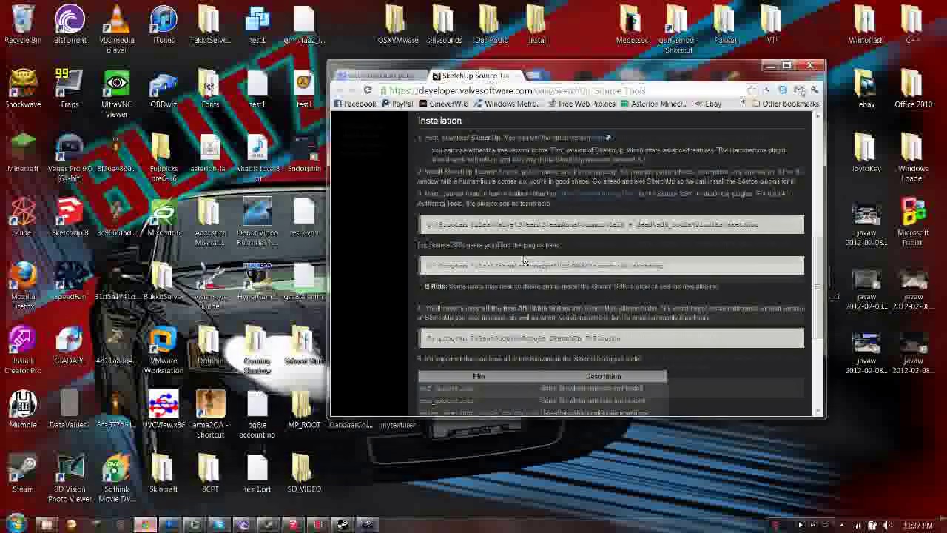
{"action": "scroll", "coordinate": [518, 285], "scroll_direction": "down", "scroll_amount": 2}
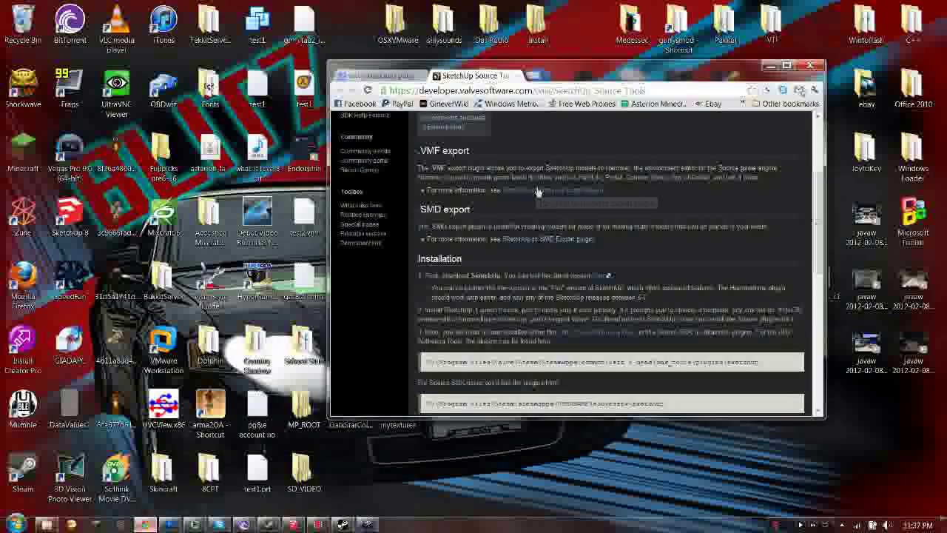
{"action": "scroll", "coordinate": [518, 284], "scroll_direction": "down", "scroll_amount": 1}
{"action": "scroll", "coordinate": [594, 291], "scroll_direction": "down", "scroll_amount": 3}
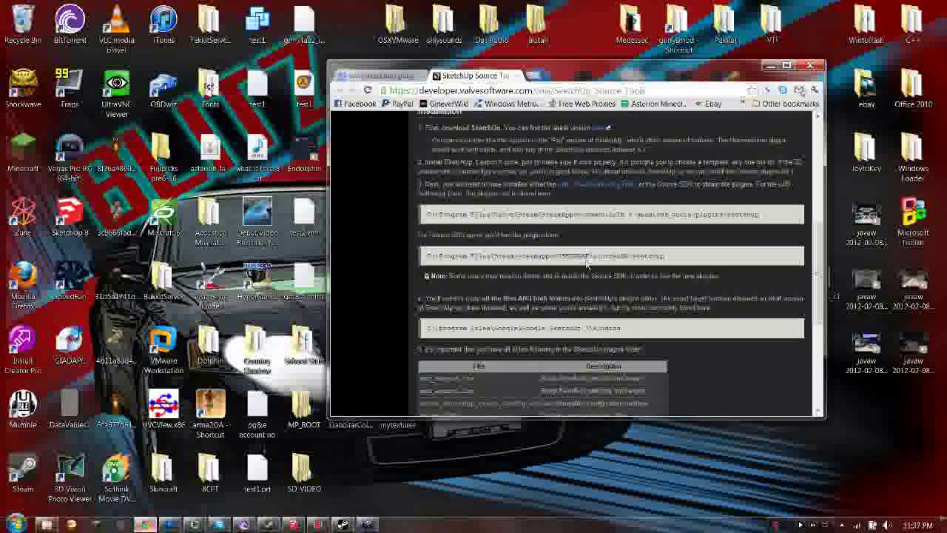
- Close the Videos library window and open Program Files (x86) on the Hellion-1 (C:) drive
{"action": "left_click", "coordinate": [46, 525]}
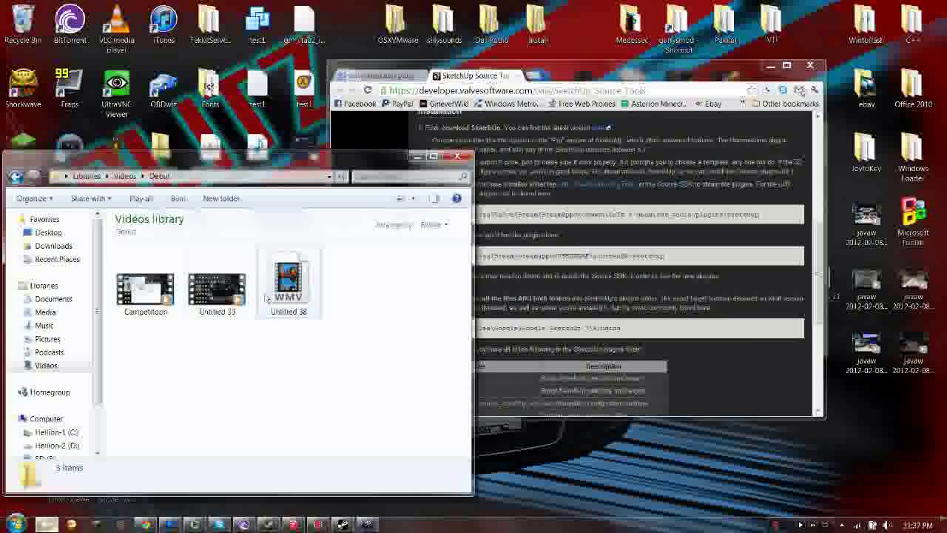
{"action": "left_click", "coordinate": [457, 156]}
{"action": "left_click", "coordinate": [16, 523]}
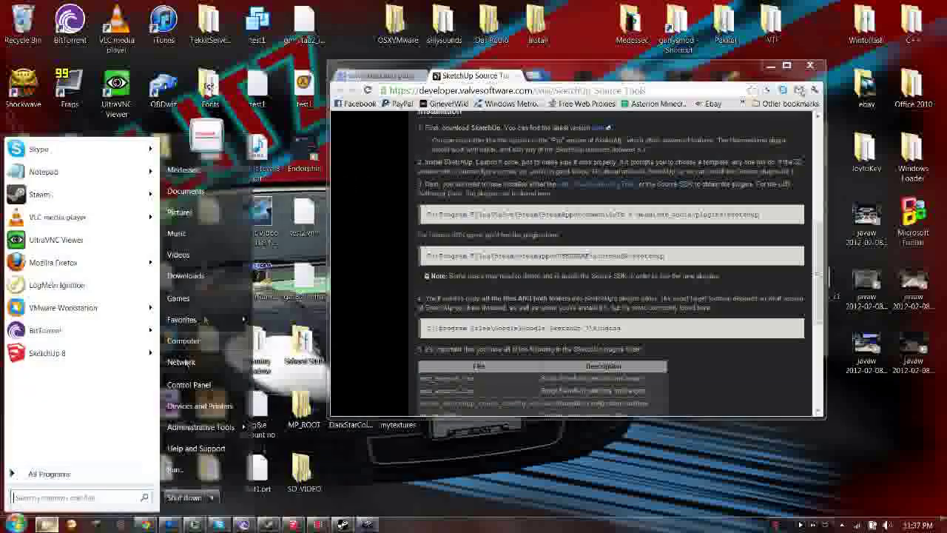
{"action": "left_click", "coordinate": [183, 340]}
{"action": "double_click", "coordinate": [141, 189]}
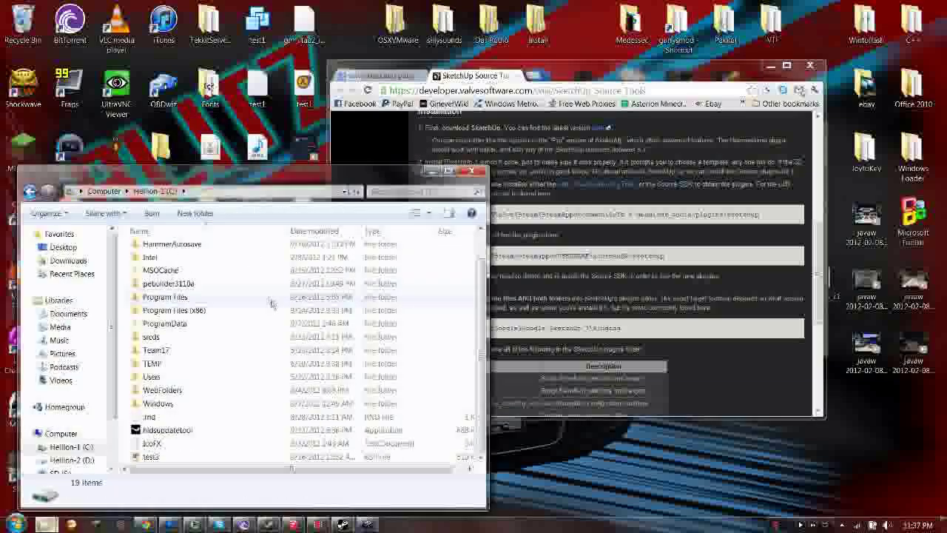
{"action": "double_click", "coordinate": [219, 310]}
- Go through Steam, steamapps, the account folder and sourcesdk to open the sketchup folder
{"action": "scroll", "coordinate": [214, 311], "scroll_direction": "down", "scroll_amount": 6}
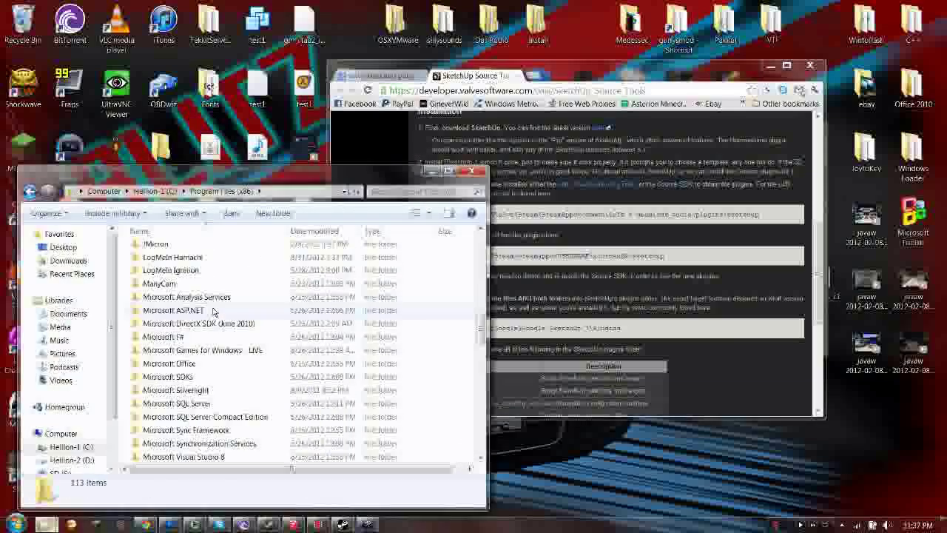
{"action": "scroll", "coordinate": [213, 312], "scroll_direction": "down", "scroll_amount": 13}
{"action": "left_click", "coordinate": [190, 299]}
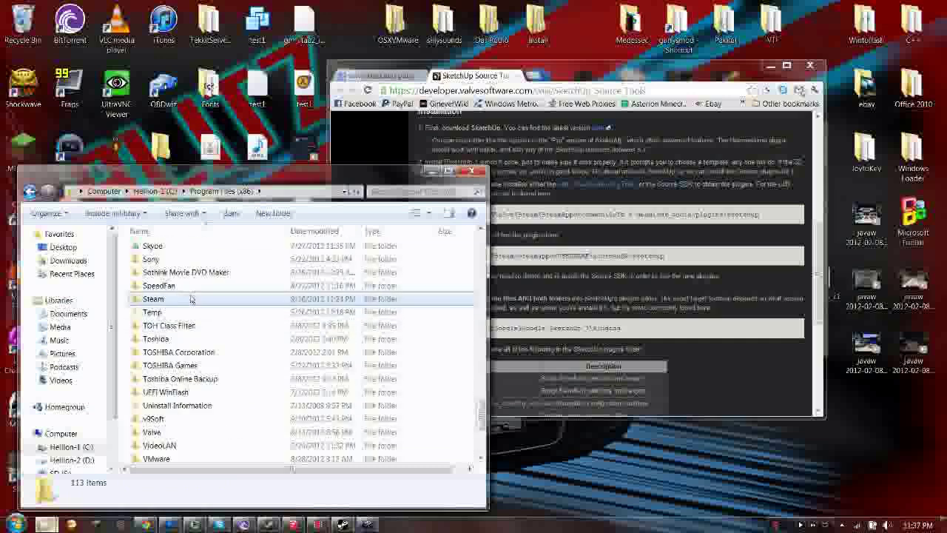
{"action": "double_click", "coordinate": [190, 298]}
{"action": "double_click", "coordinate": [163, 409]}
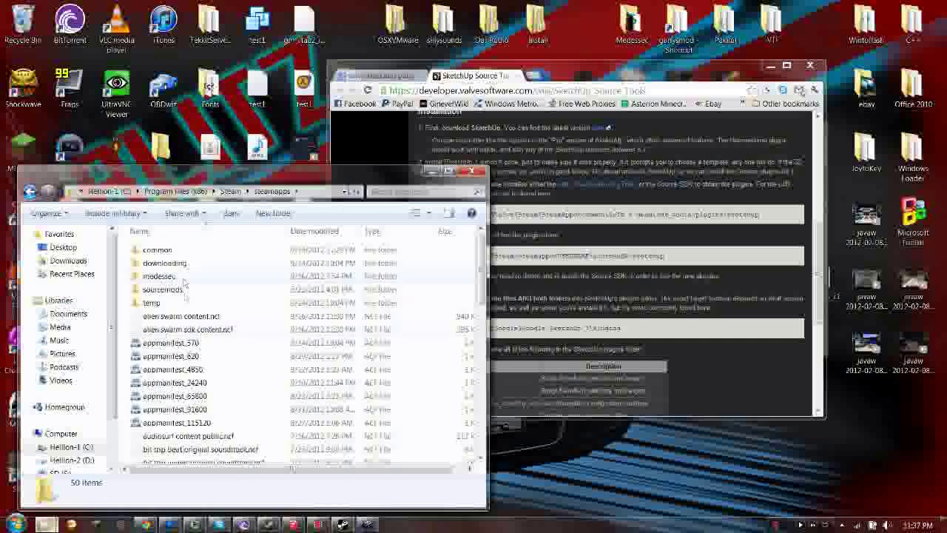
{"action": "double_click", "coordinate": [182, 276]}
{"action": "double_click", "coordinate": [162, 342]}
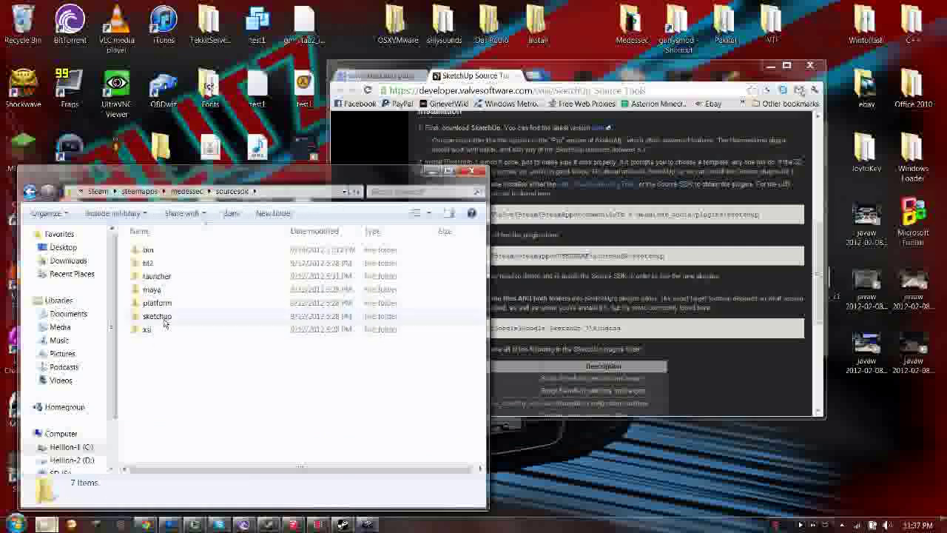
{"action": "double_click", "coordinate": [159, 317]}
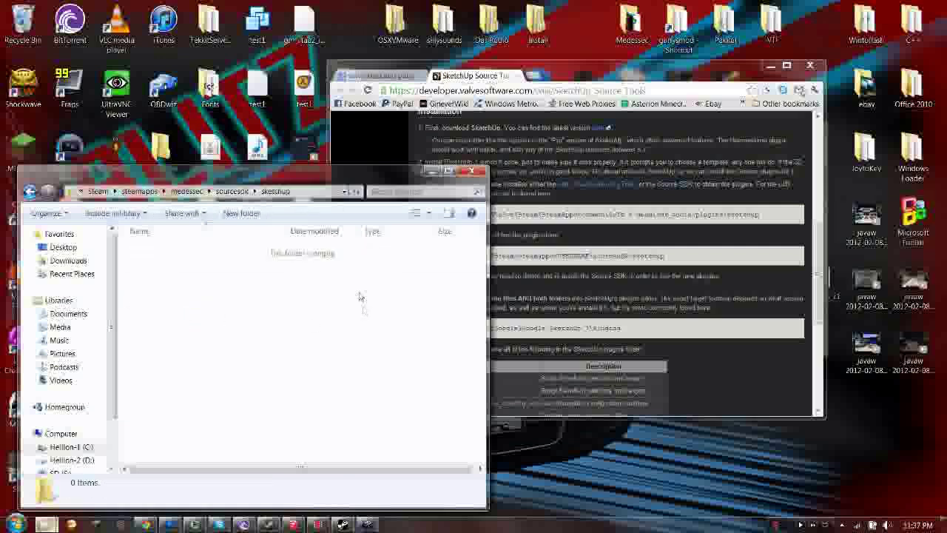
- Inspect the sketchup folder, highlight the page's note about reinstalling the Source SDK, and return to the sourcesdk folder
{"action": "left_click_drag", "start_coordinate": [347, 399], "coordinate": [197, 285]}
{"action": "left_click_drag", "start_coordinate": [323, 281], "coordinate": [193, 272]}
{"action": "left_click", "coordinate": [615, 256]}
{"action": "left_click_drag", "start_coordinate": [732, 284], "coordinate": [448, 276]}
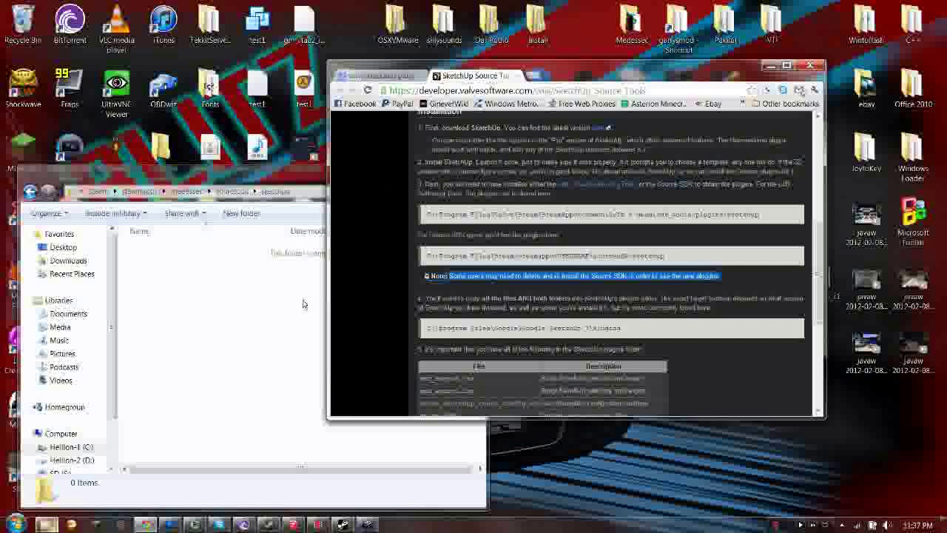
{"action": "left_click", "coordinate": [202, 300]}
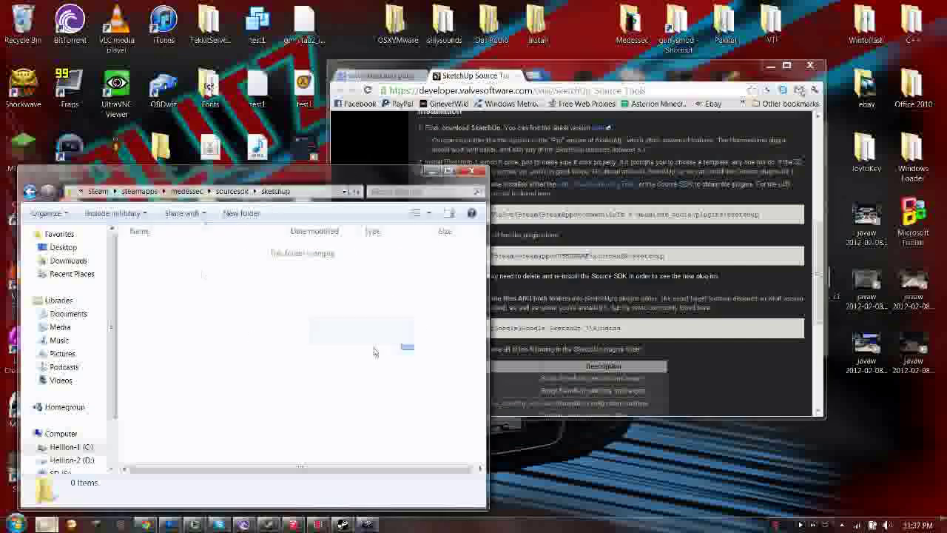
{"action": "left_click", "coordinate": [232, 191]}
- Return to the top of the SketchUp Source Tools page and switch to the "valve sketchup plugin download" search results
{"action": "key", "text": "alt+Tab"}
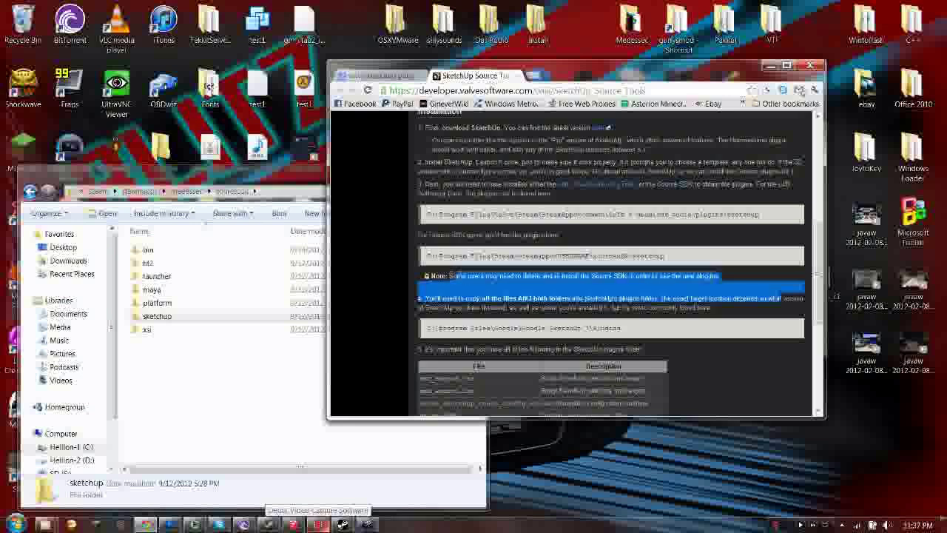
{"action": "left_click", "coordinate": [524, 278]}
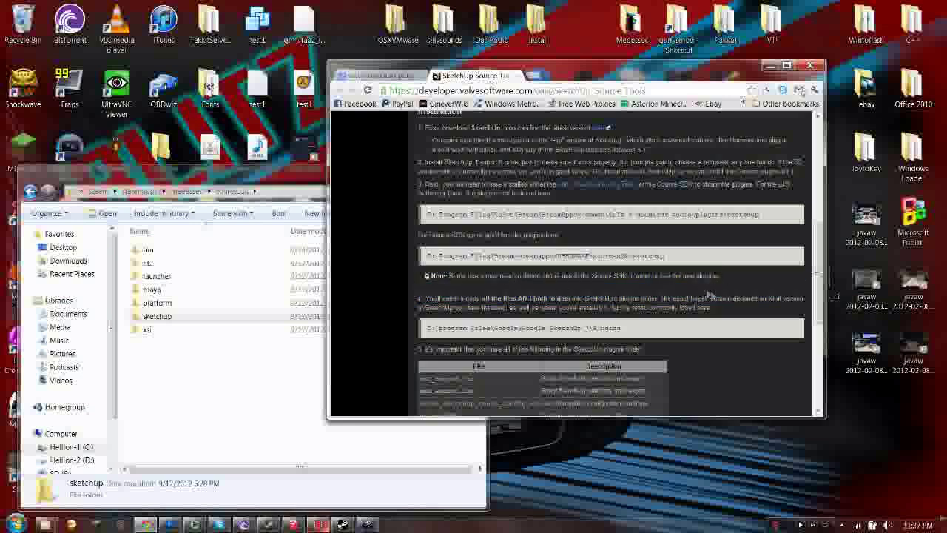
{"action": "scroll", "coordinate": [591, 205], "scroll_direction": "up", "scroll_amount": 5}
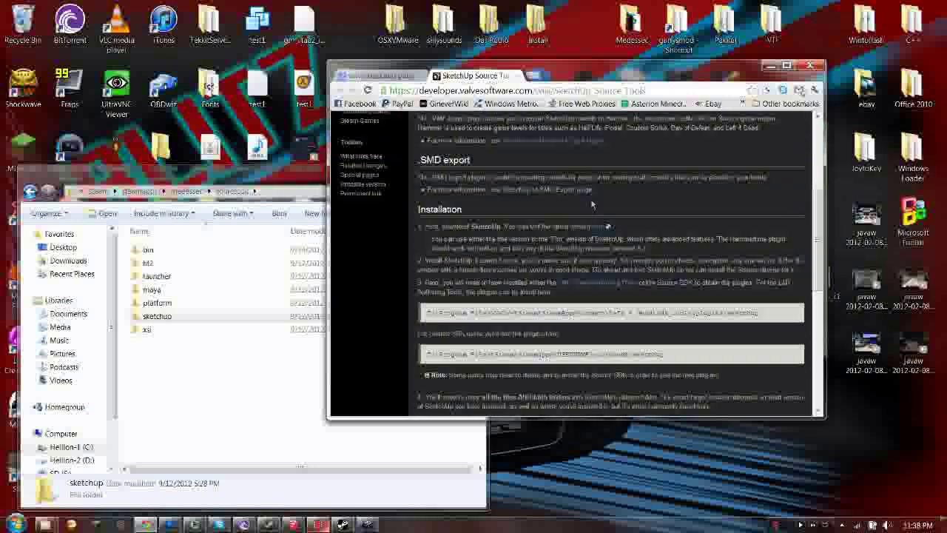
{"action": "scroll", "coordinate": [592, 259], "scroll_direction": "up", "scroll_amount": 3}
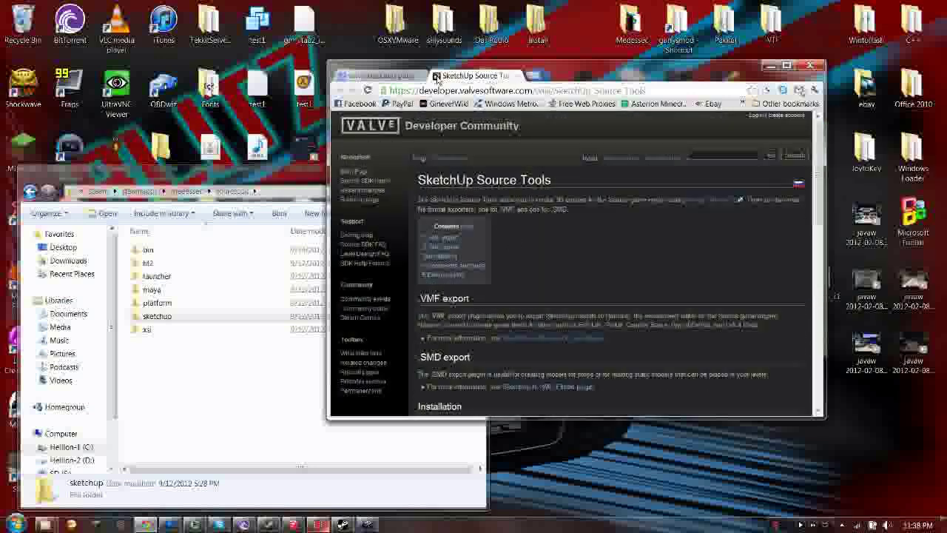
{"action": "left_click", "coordinate": [381, 76]}
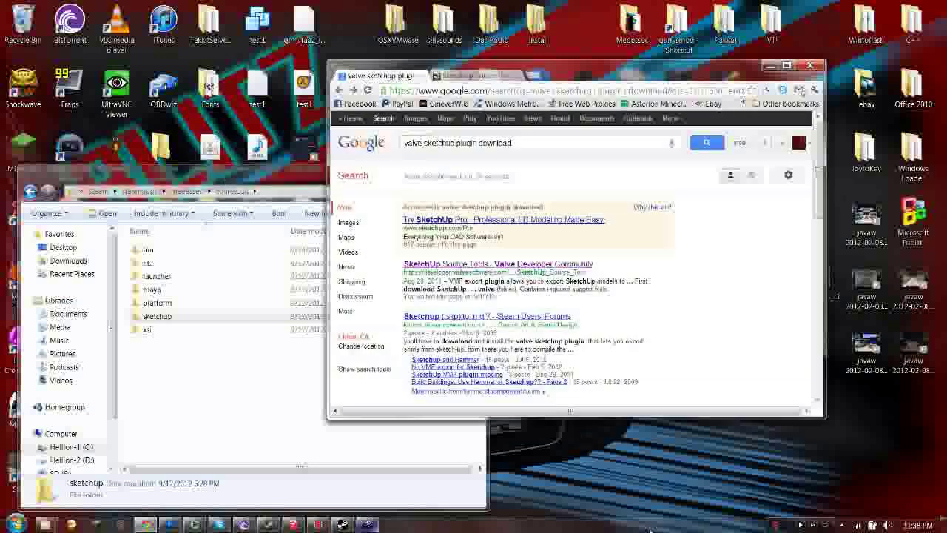
- Find Alien Swarm - SDK in Steam's tools list, check the available actions, and put the Steam window away
{"action": "left_click", "coordinate": [342, 525]}
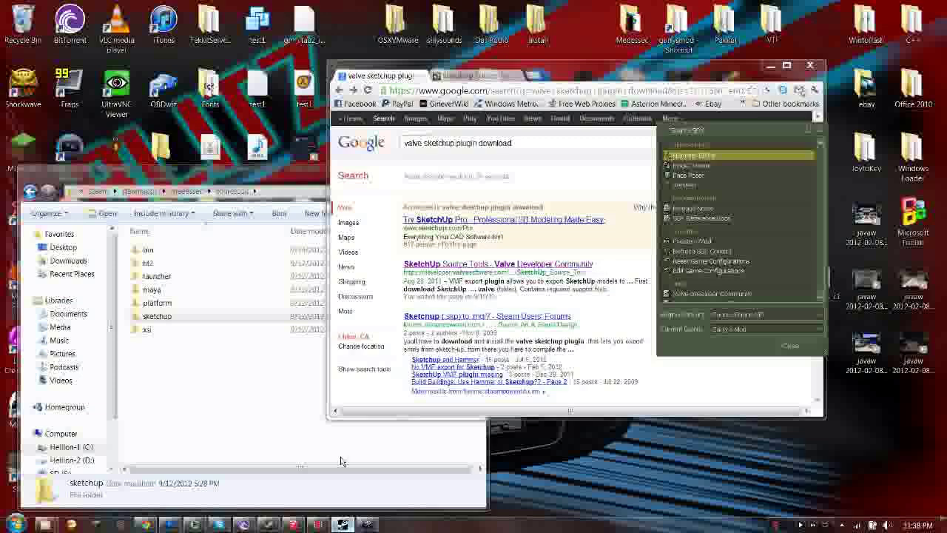
{"action": "left_click", "coordinate": [268, 525]}
{"action": "scroll", "coordinate": [341, 264], "scroll_direction": "up", "scroll_amount": 10}
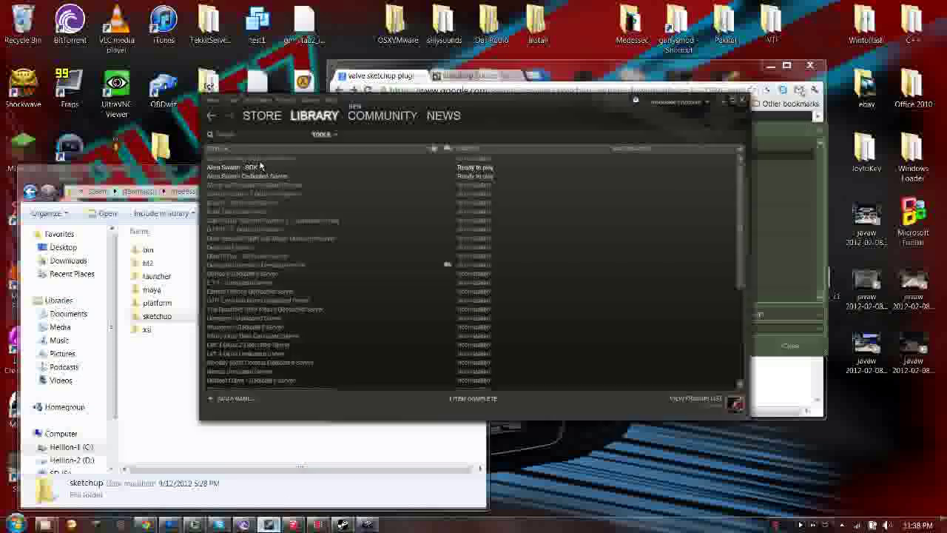
{"action": "left_click", "coordinate": [261, 167]}
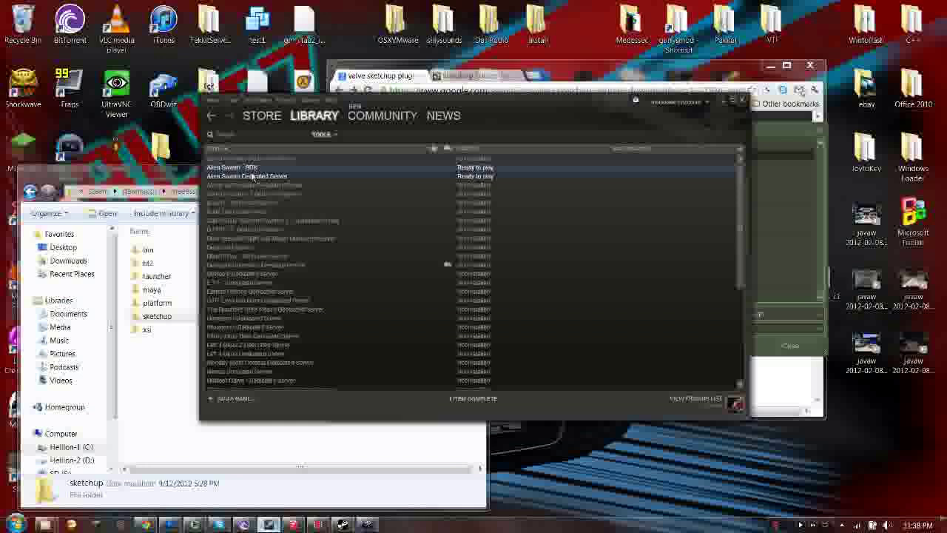
{"action": "right_click", "coordinate": [252, 176]}
{"action": "left_click", "coordinate": [392, 181]}
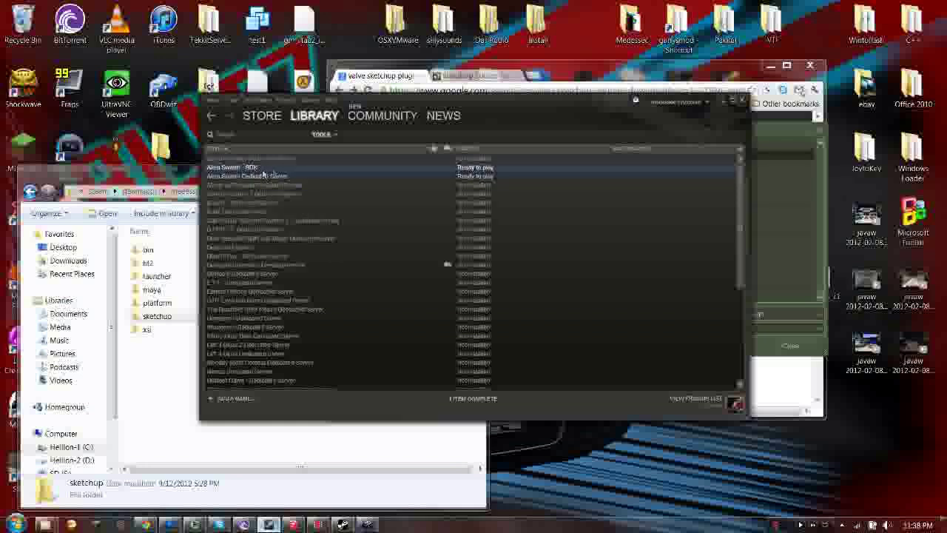
{"action": "left_click", "coordinate": [724, 105]}
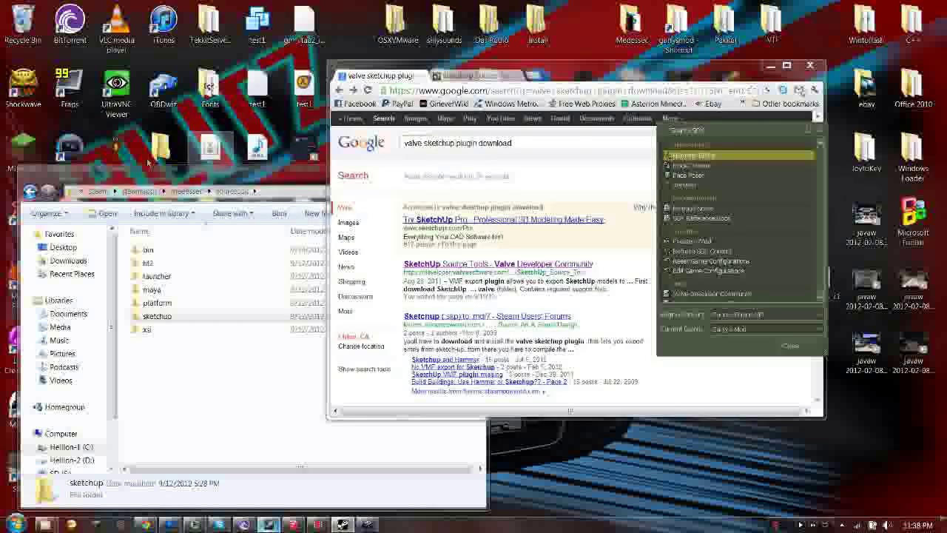
- Bring the sourcesdk folder window forward, move it aside, and put it away
{"action": "left_click_drag", "start_coordinate": [182, 176], "coordinate": [237, 176]}
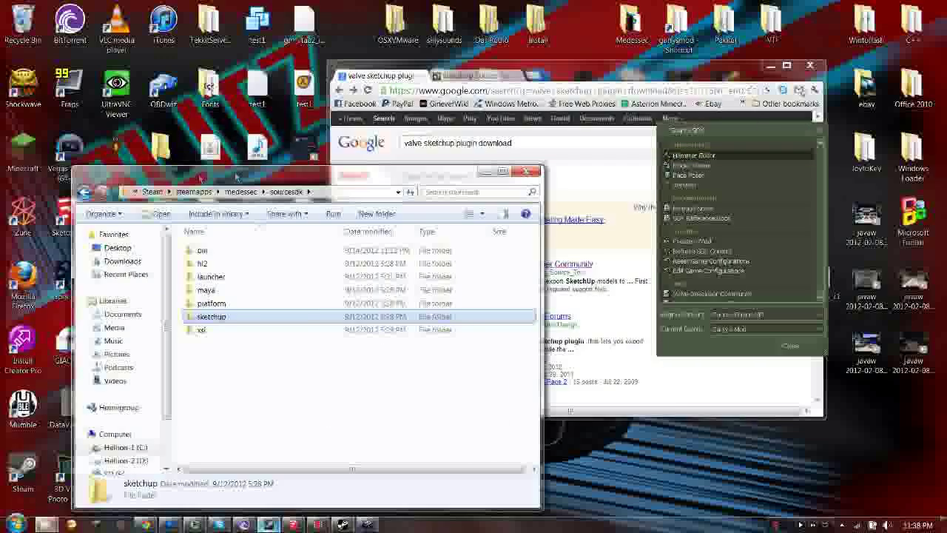
{"action": "left_click", "coordinate": [151, 190]}
{"action": "left_click", "coordinate": [486, 170]}
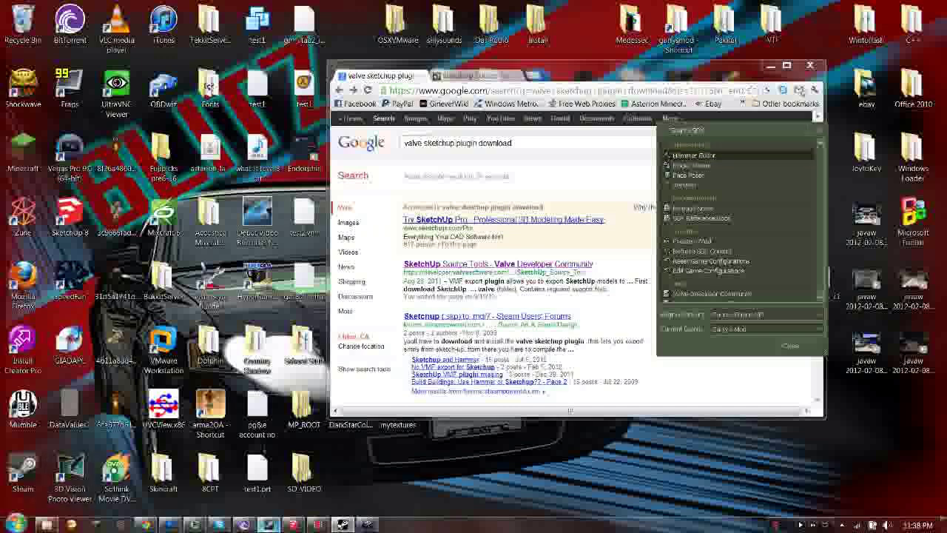
- Open the steamapps folder inside Steam in Program Files (x86) on the Hellion-1 (C:) drive
{"action": "left_click", "coordinate": [16, 524]}
{"action": "left_click", "coordinate": [207, 361]}
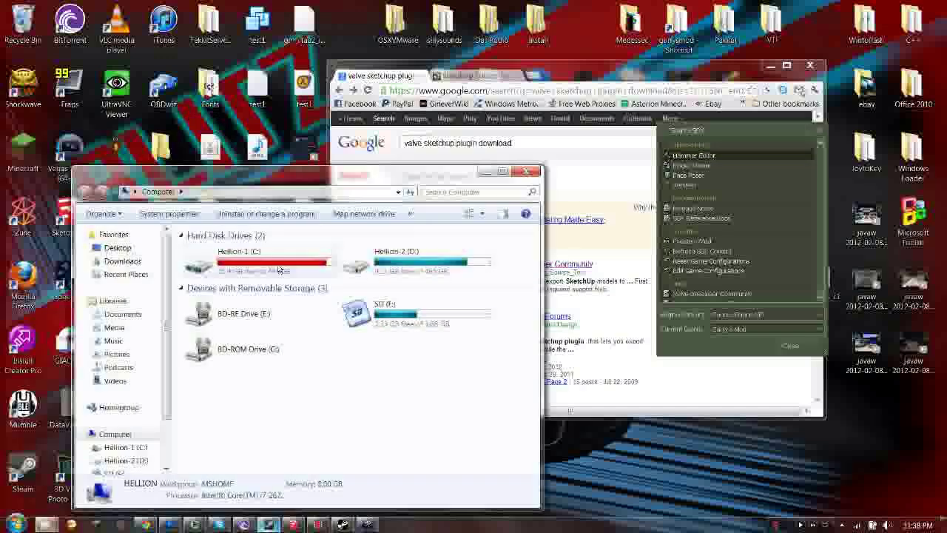
{"action": "double_click", "coordinate": [254, 262]}
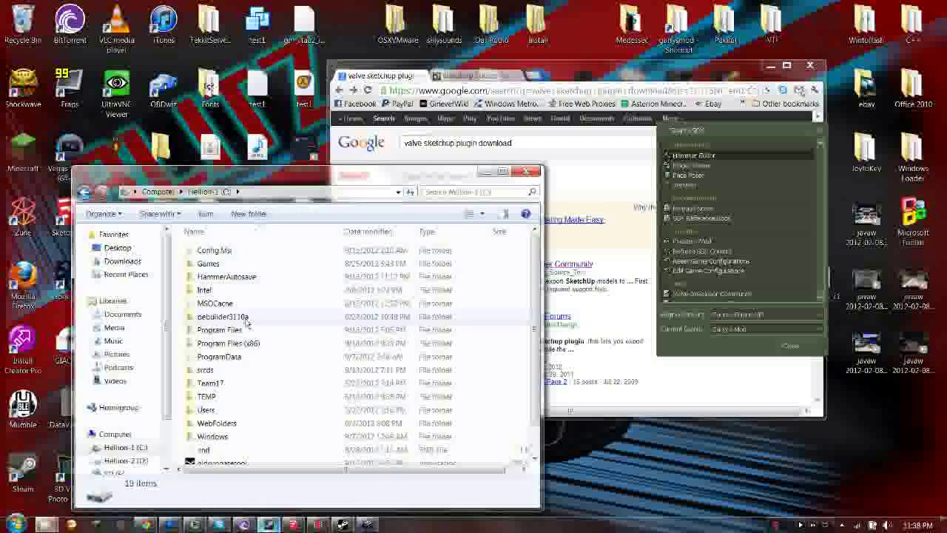
{"action": "double_click", "coordinate": [241, 344]}
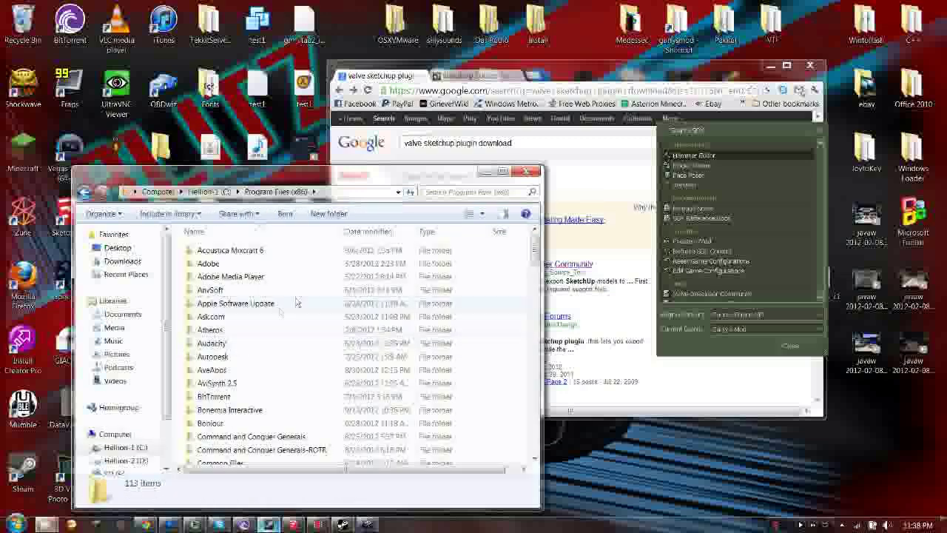
{"action": "scroll", "coordinate": [307, 274], "scroll_direction": "down", "scroll_amount": 20}
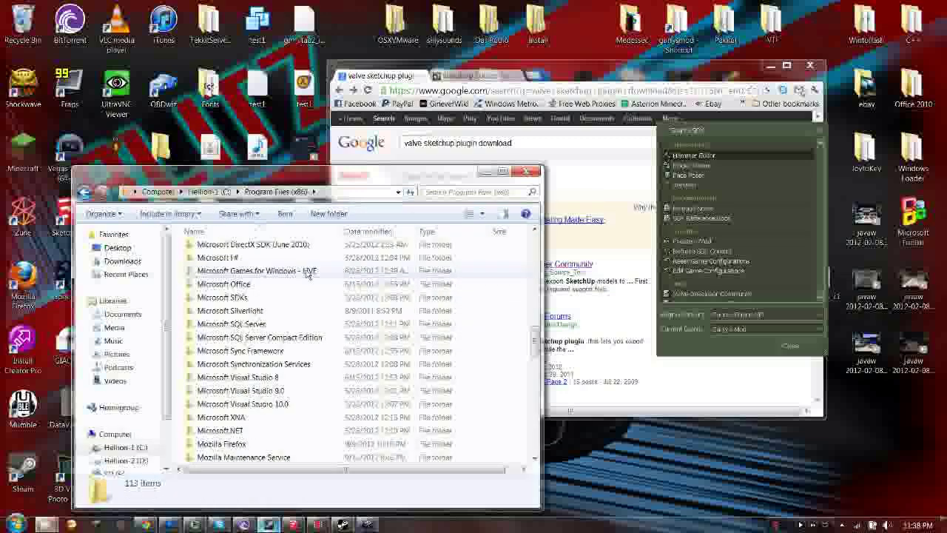
{"action": "scroll", "coordinate": [302, 286], "scroll_direction": "down", "scroll_amount": 5}
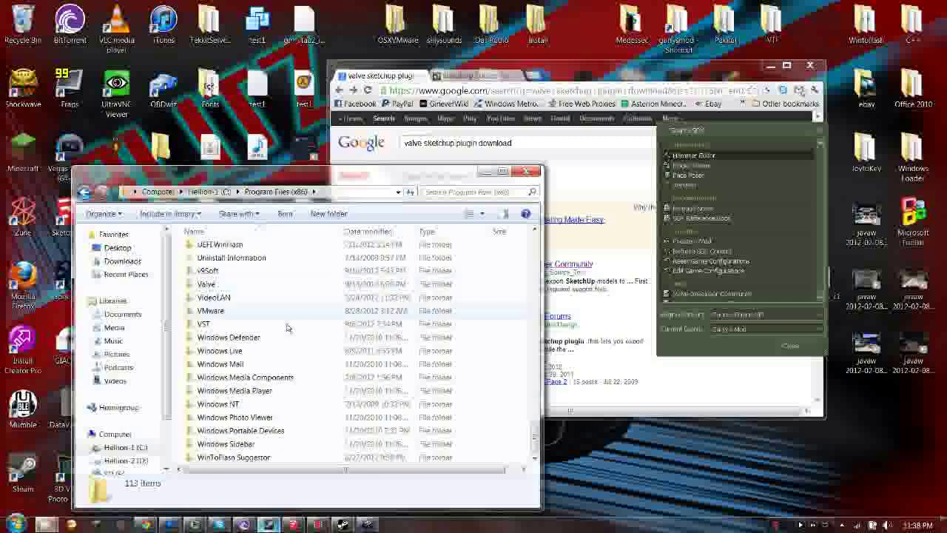
{"action": "scroll", "coordinate": [225, 310], "scroll_direction": "up", "scroll_amount": 7}
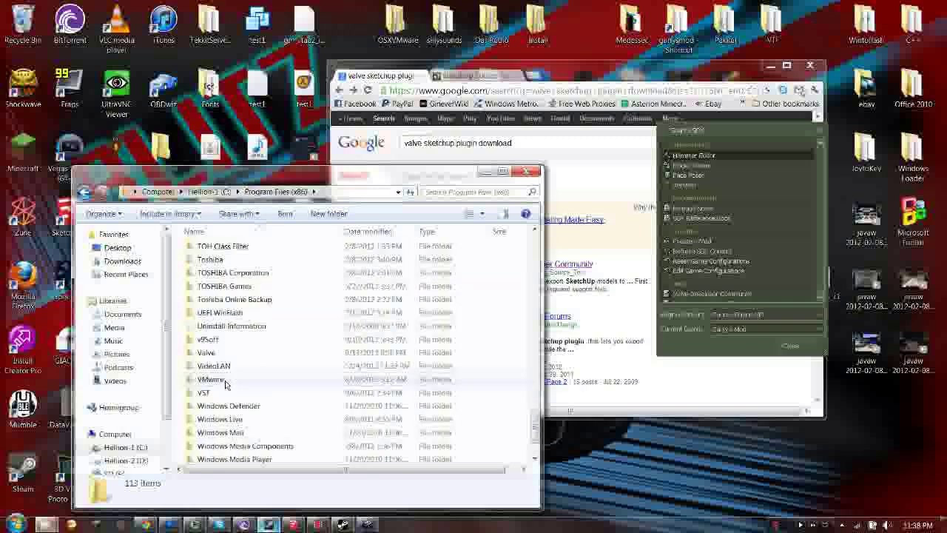
{"action": "double_click", "coordinate": [215, 380]}
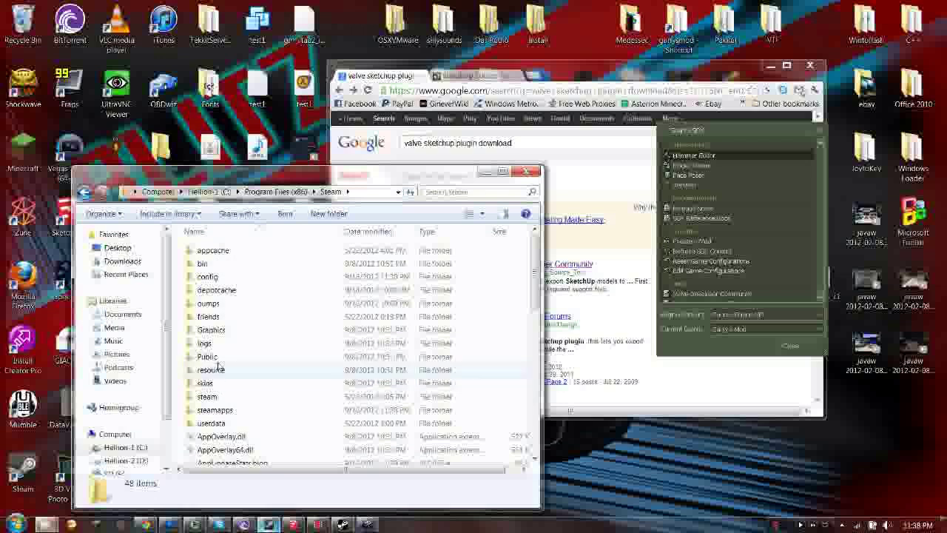
{"action": "left_click", "coordinate": [221, 411]}
{"action": "double_click", "coordinate": [222, 411]}
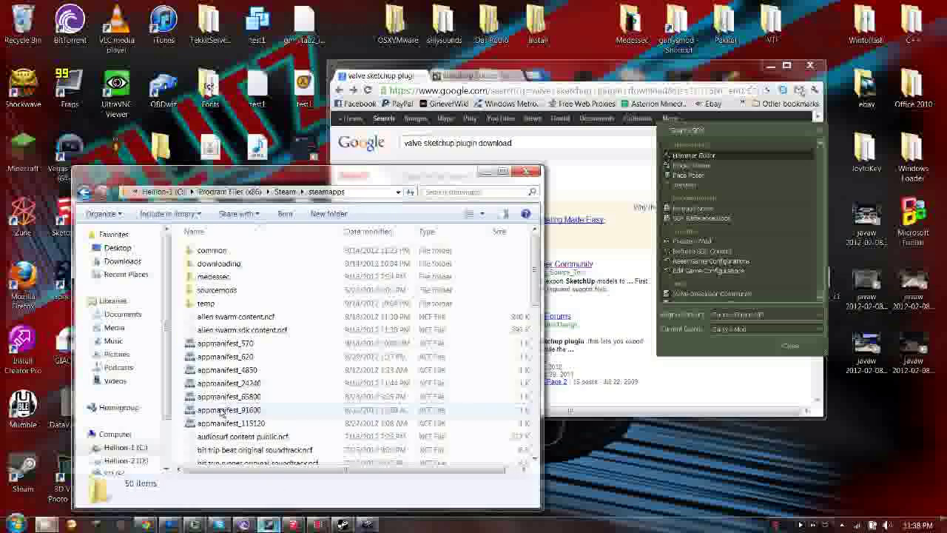
- Open common, alien swarm, sdk_tools, plugins, sketchup, select all the plugin files and folders there, and move the window aside
{"action": "left_click", "coordinate": [216, 252]}
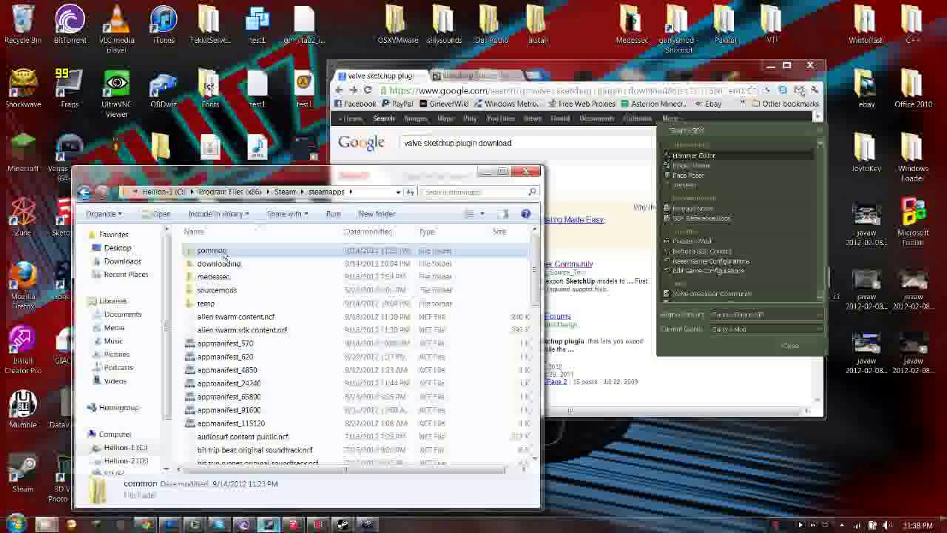
{"action": "double_click", "coordinate": [219, 251]}
{"action": "double_click", "coordinate": [216, 251]}
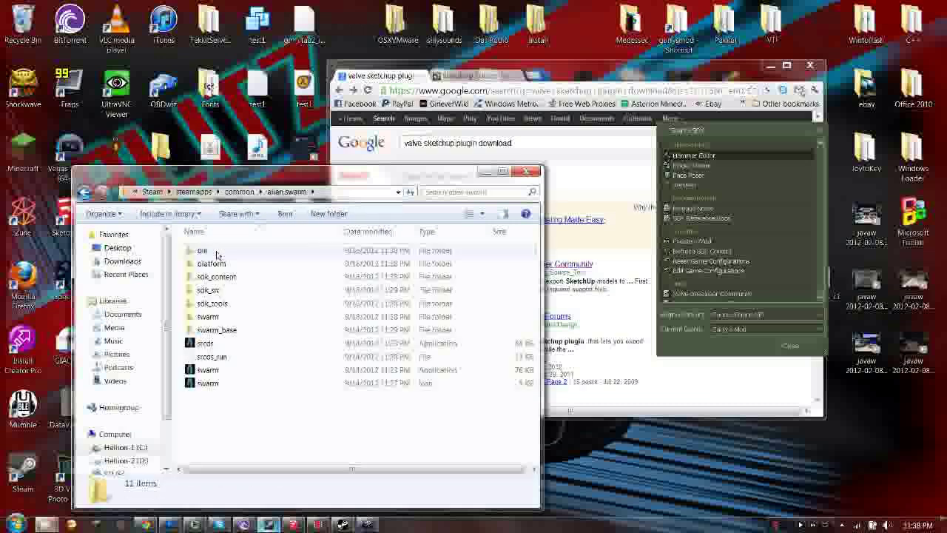
{"action": "double_click", "coordinate": [214, 303]}
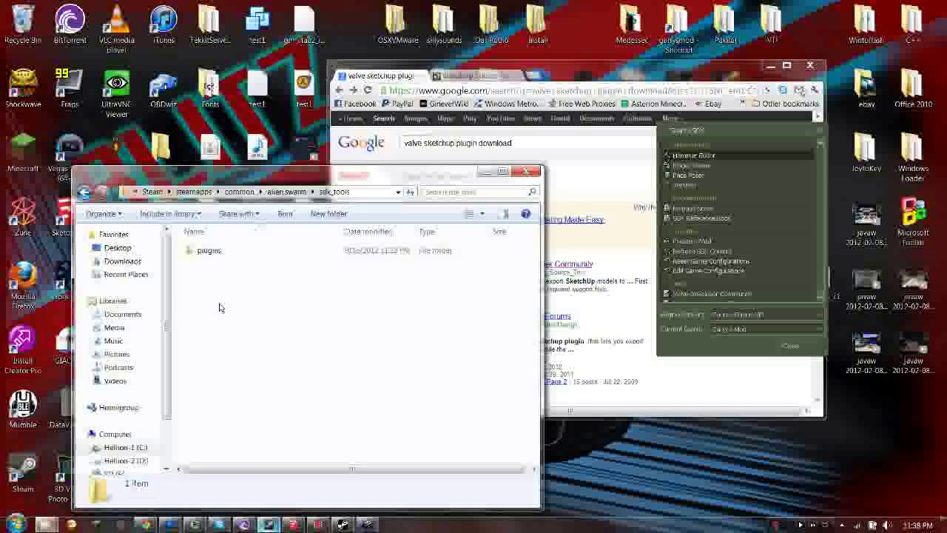
{"action": "double_click", "coordinate": [210, 251]}
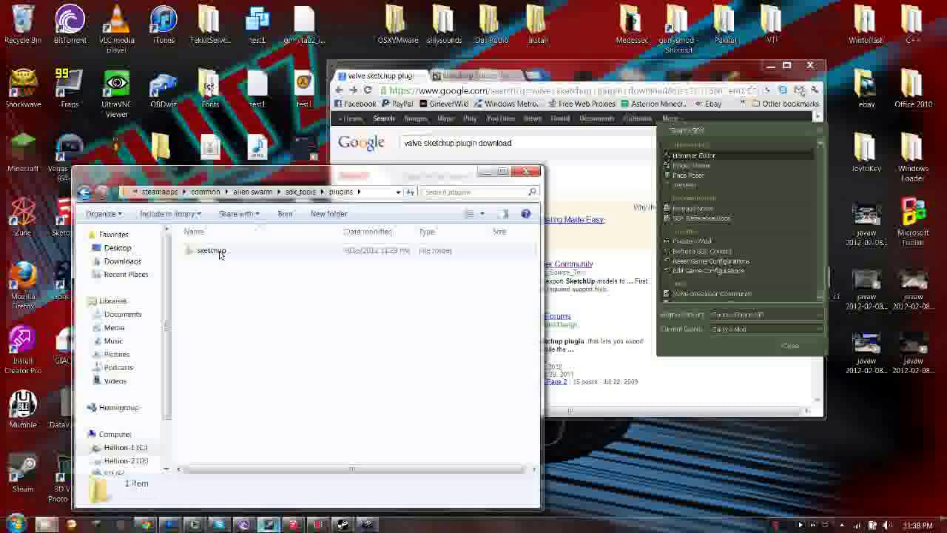
{"action": "double_click", "coordinate": [215, 251]}
{"action": "mouse_move", "coordinate": [297, 395]}
{"action": "left_mouse_down"}
{"action": "mouse_move", "coordinate": [194, 305]}
{"action": "mouse_move", "coordinate": [196, 238]}
{"action": "left_mouse_up"}
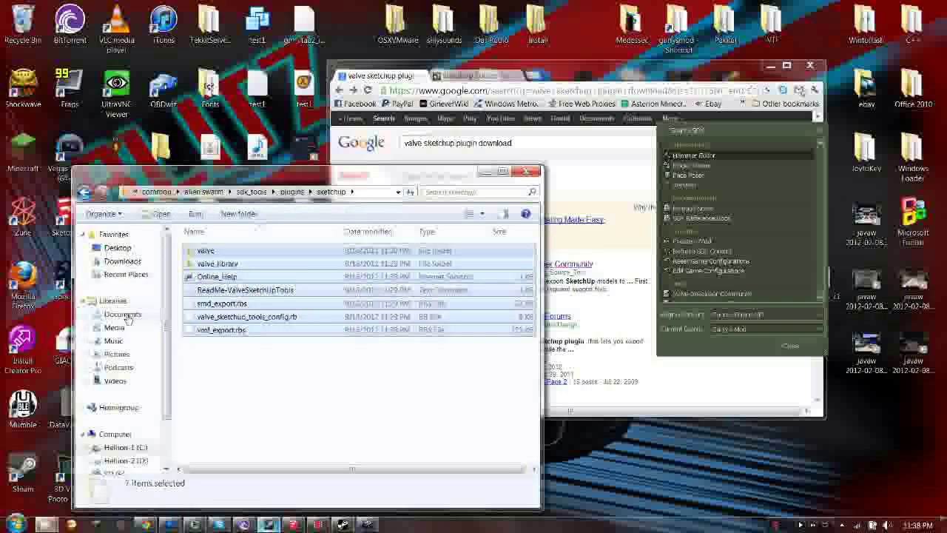
{"action": "left_click_drag", "start_coordinate": [261, 225], "coordinate": [359, 193]}
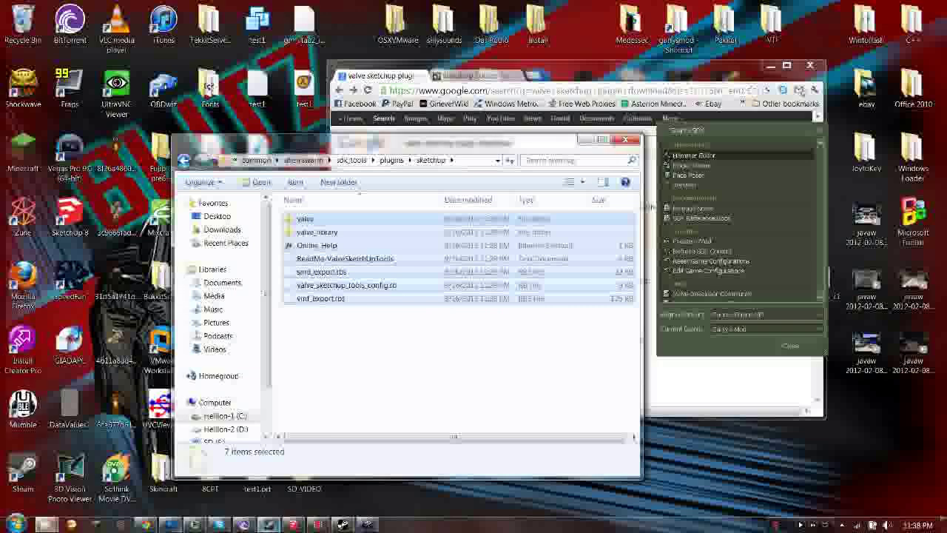
- In a second window, open the Plugins folder of Google SketchUp 8 under Program Files (x86), Google on the C: drive
{"action": "left_click", "coordinate": [16, 524]}
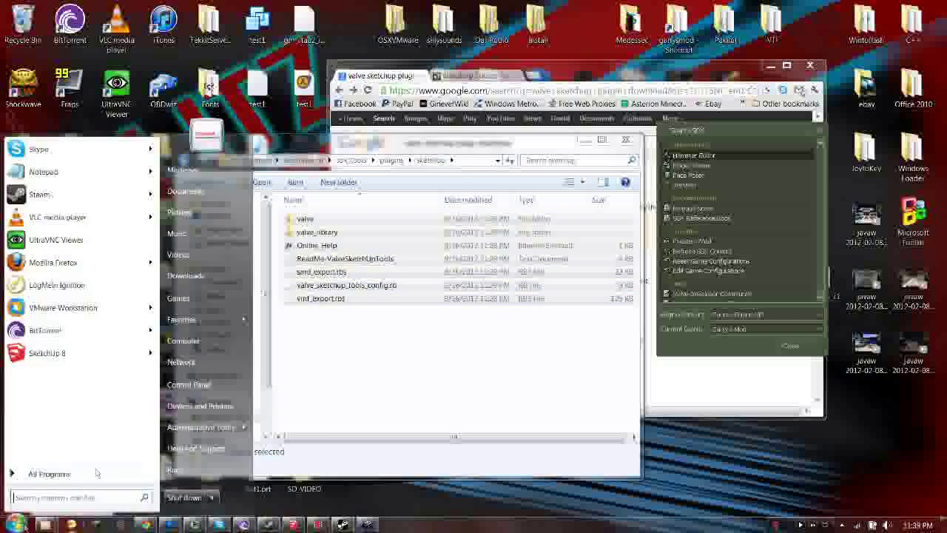
{"action": "left_click", "coordinate": [194, 341]}
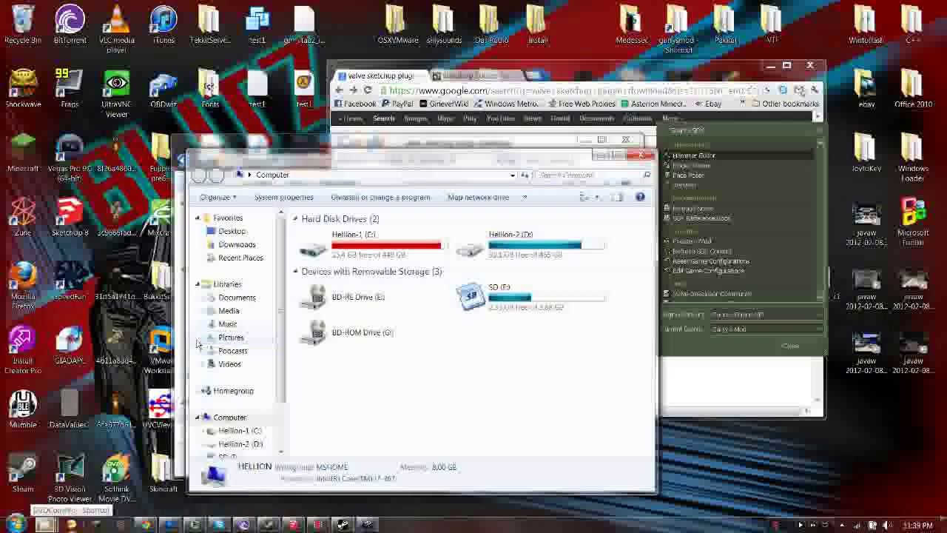
{"action": "double_click", "coordinate": [348, 240]}
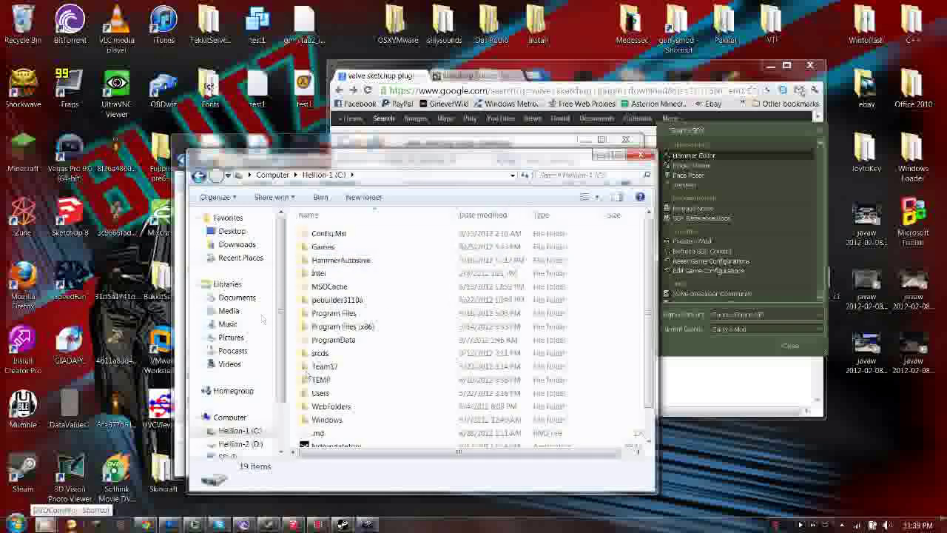
{"action": "double_click", "coordinate": [364, 328]}
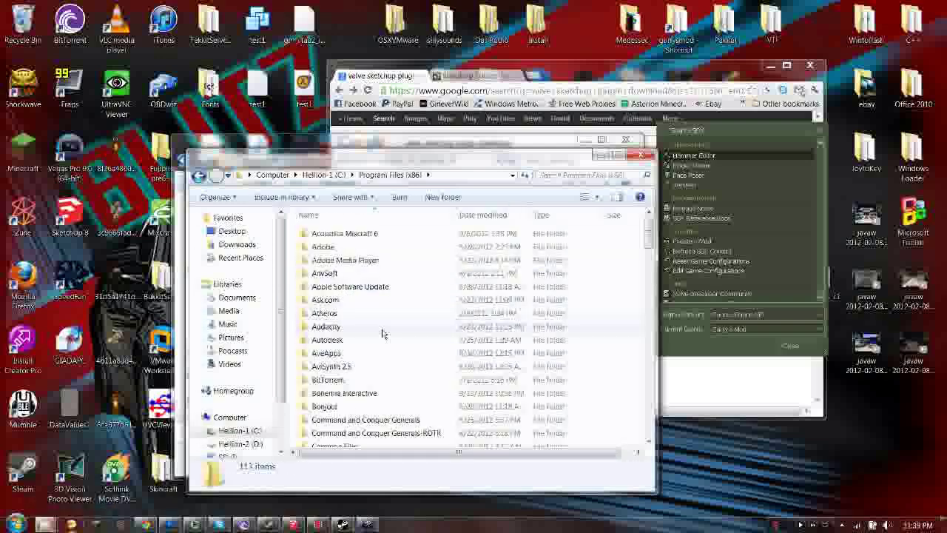
{"action": "scroll", "coordinate": [380, 344], "scroll_direction": "down", "scroll_amount": 10}
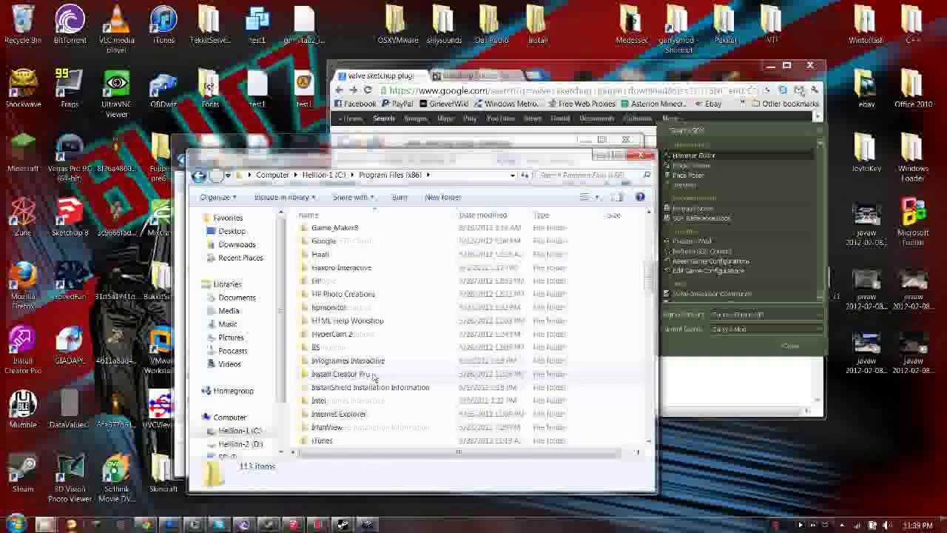
{"action": "scroll", "coordinate": [366, 332], "scroll_direction": "up", "scroll_amount": 3}
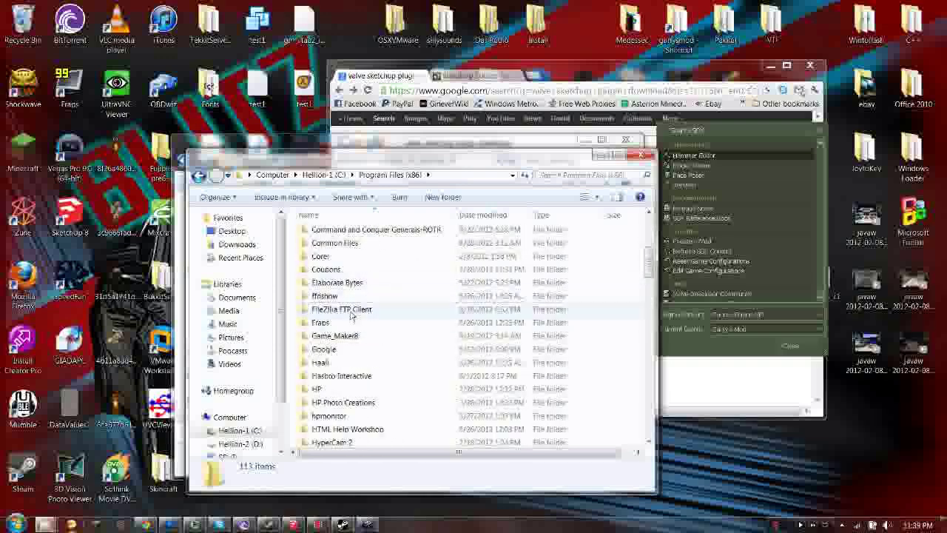
{"action": "double_click", "coordinate": [344, 348]}
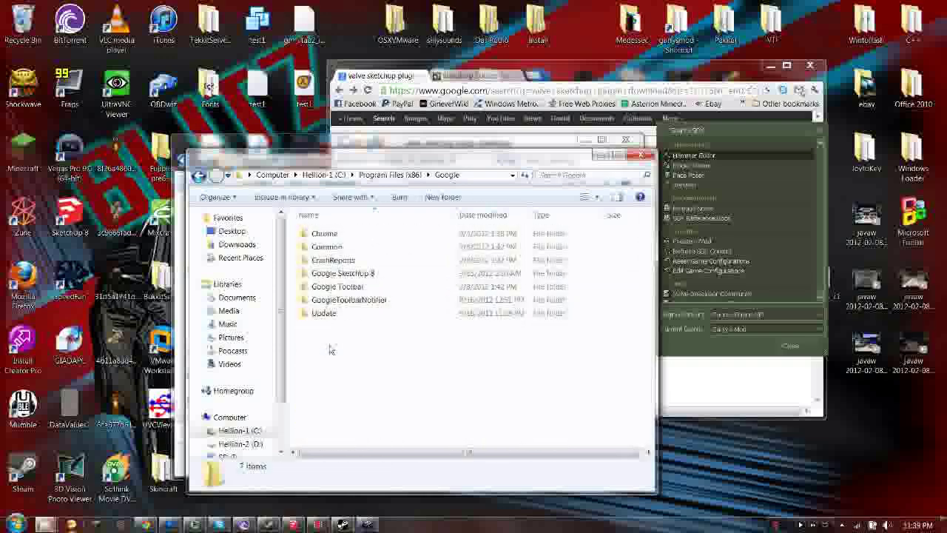
{"action": "double_click", "coordinate": [372, 273]}
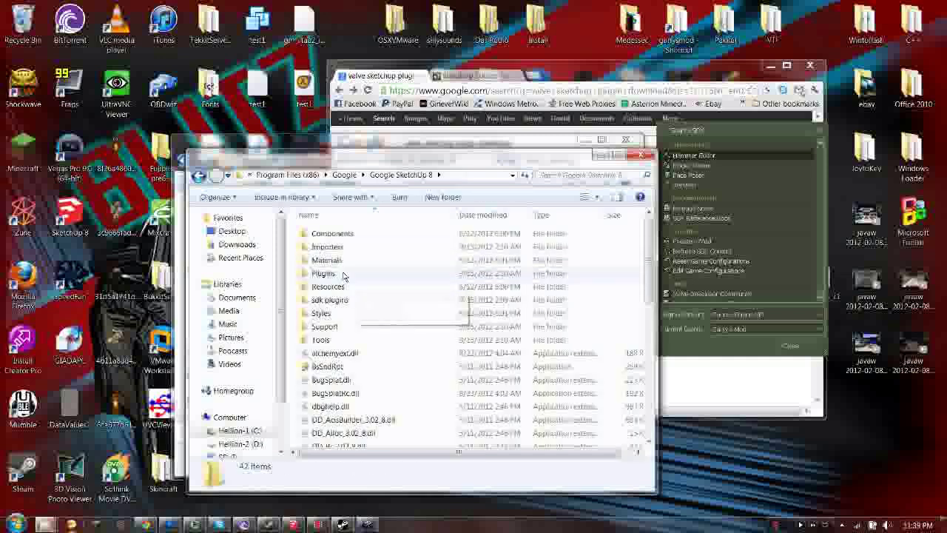
{"action": "double_click", "coordinate": [343, 274]}
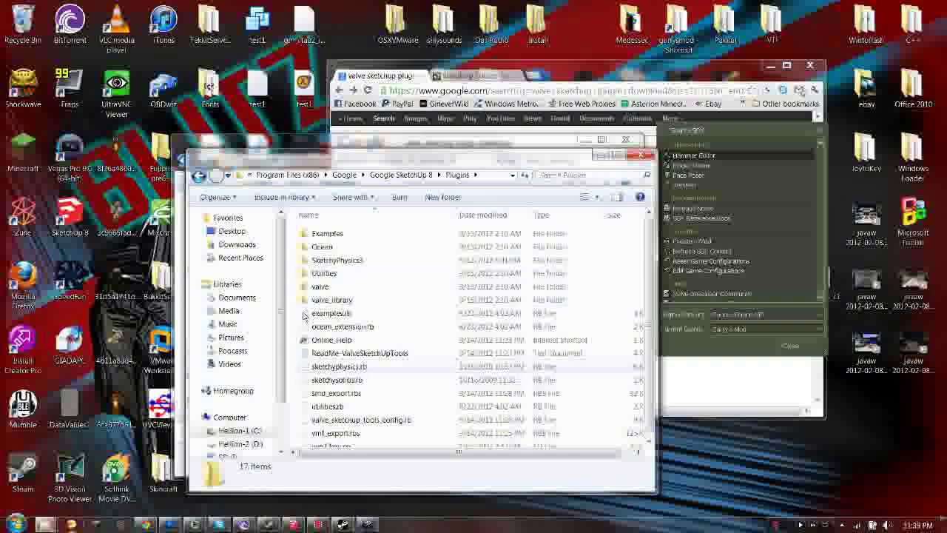
- Place the Plugins window beside the Alien Swarm sketchup folder and reselect all the source plugin files to show the copy destination
{"action": "left_click_drag", "start_coordinate": [356, 168], "coordinate": [637, 170]}
{"action": "left_click_drag", "start_coordinate": [381, 382], "coordinate": [290, 197]}
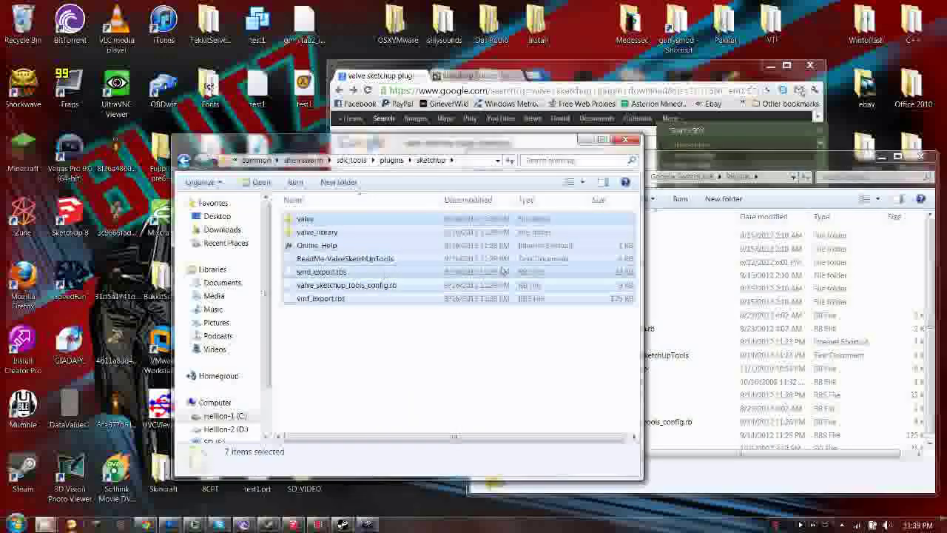
{"action": "left_click", "coordinate": [726, 298]}
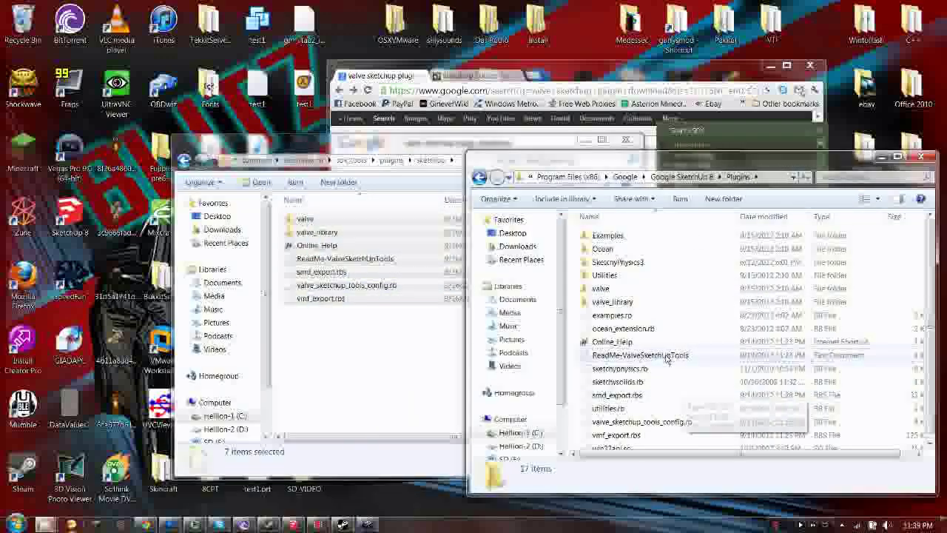
- Close the sketchup and Plugins folder windows and clear the browser window off the desktop
{"action": "left_click_drag", "start_coordinate": [579, 164], "coordinate": [507, 165]}
{"action": "left_click", "coordinate": [296, 160]}
{"action": "left_click", "coordinate": [740, 296]}
{"action": "left_click_drag", "start_coordinate": [651, 157], "coordinate": [480, 160]}
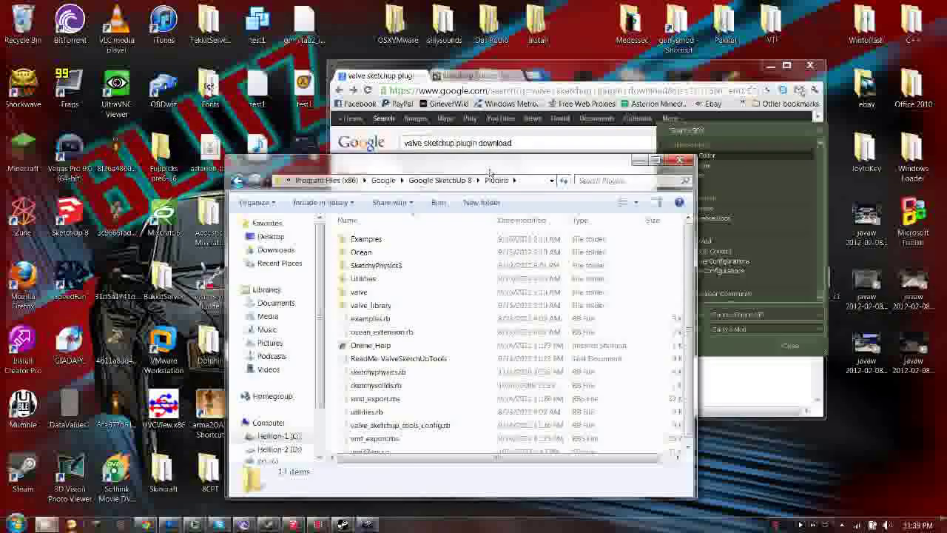
{"action": "left_click", "coordinate": [679, 160]}
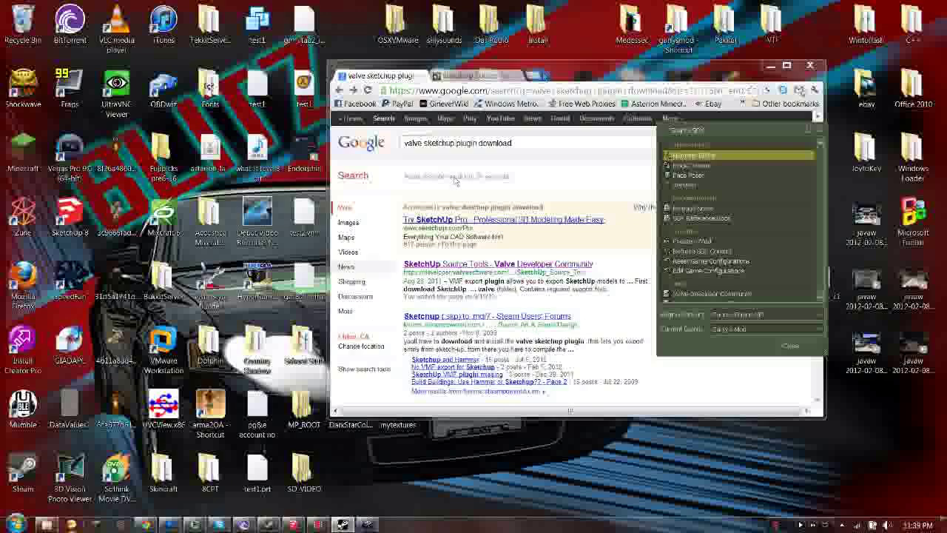
{"action": "left_click_drag", "start_coordinate": [613, 91], "coordinate": [390, 91]}
{"action": "left_click_drag", "start_coordinate": [633, 71], "coordinate": [316, 72]}
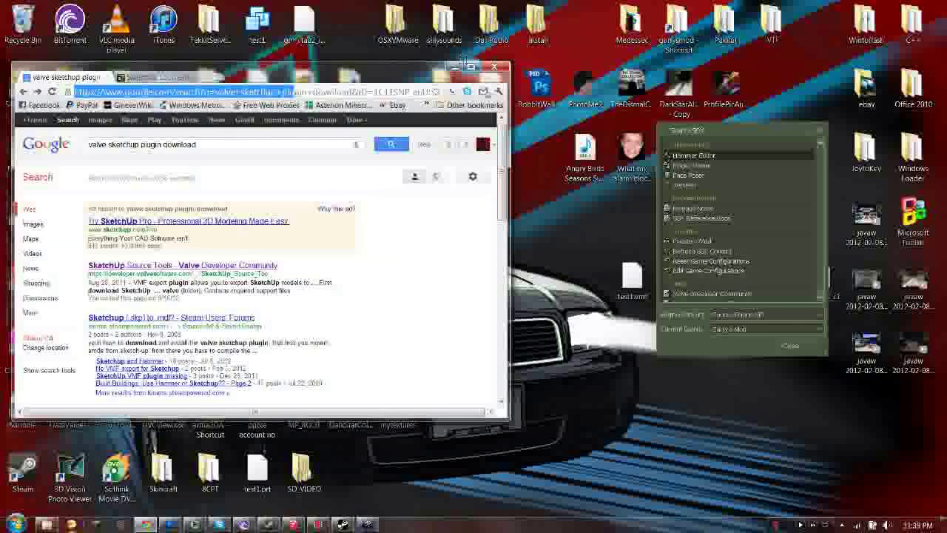
{"action": "left_click", "coordinate": [455, 68]}
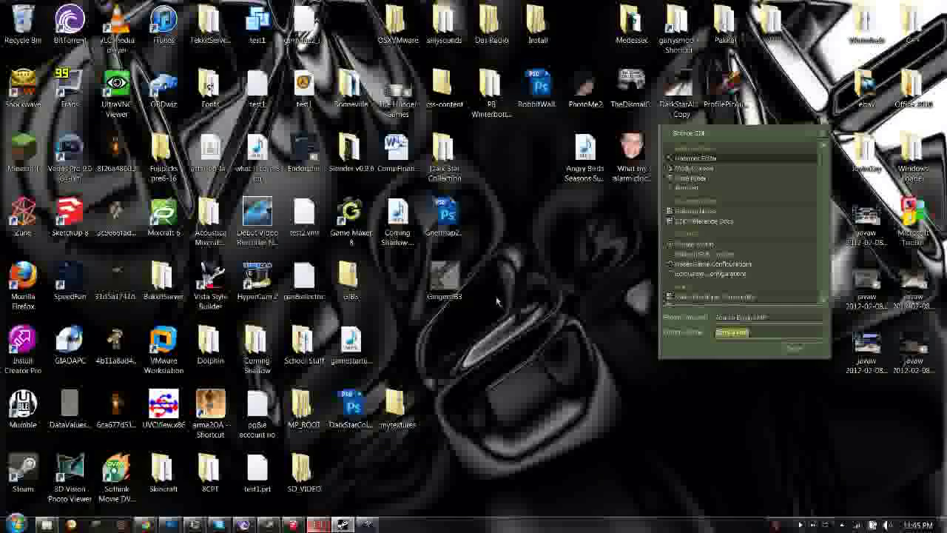
- Switch to SketchUp and delete the default person figure from the new model
{"action": "left_click", "coordinate": [318, 525]}
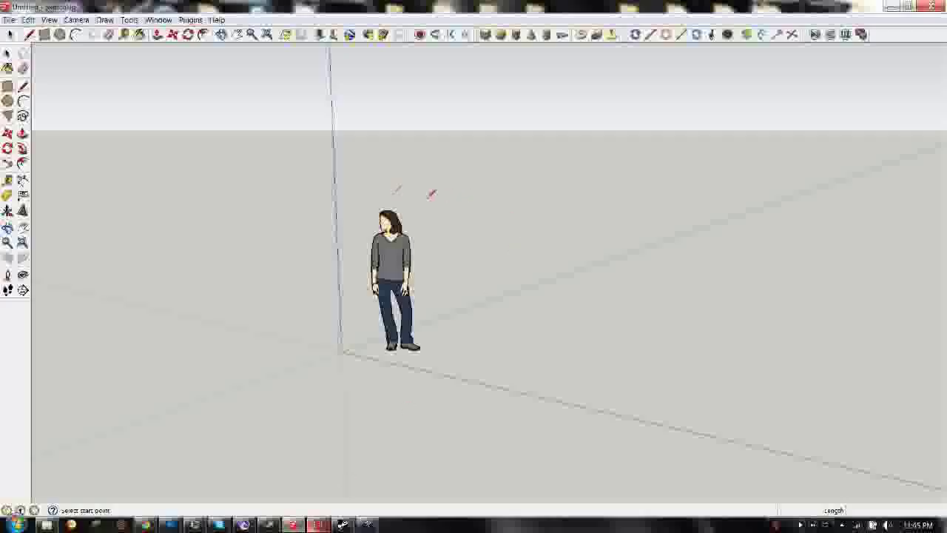
{"action": "key", "text": "space"}
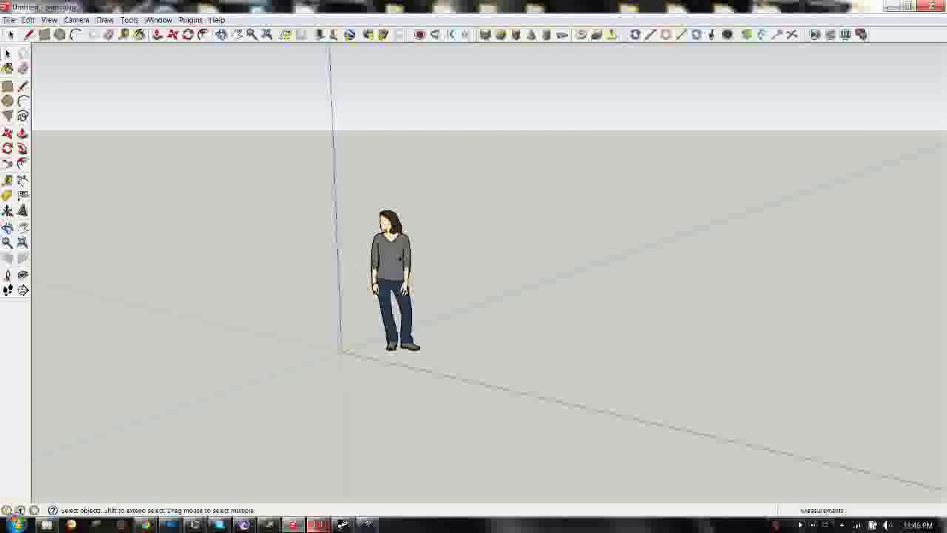
{"action": "left_click", "coordinate": [392, 274]}
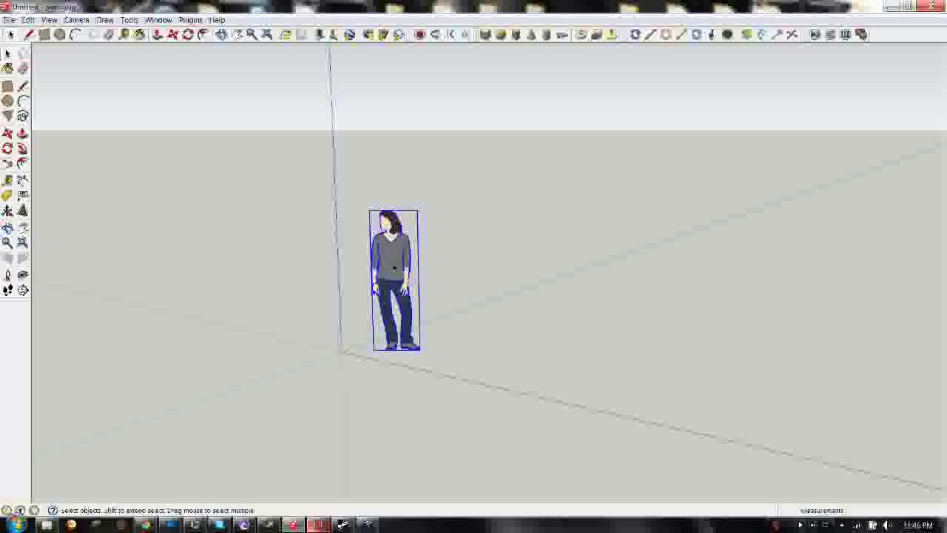
{"action": "key", "text": "Delete"}
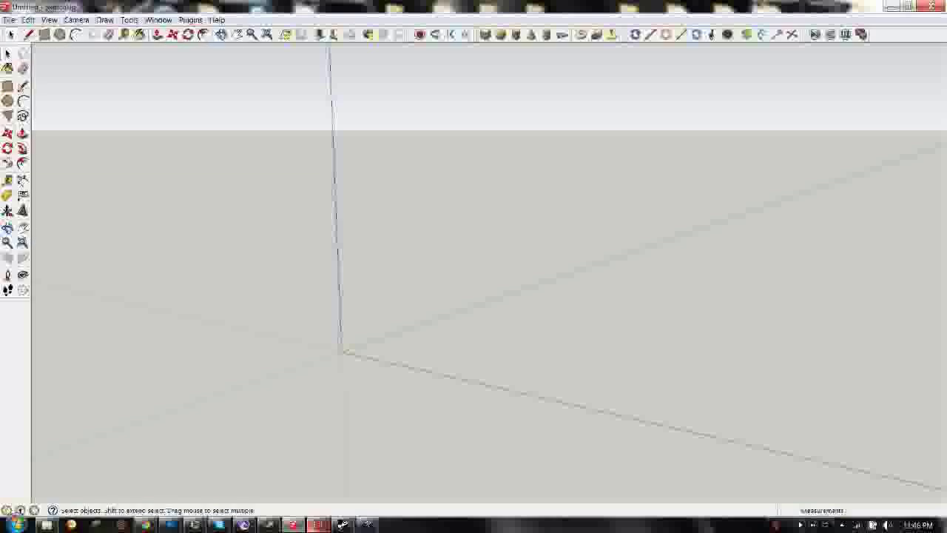
- Orbit and pan the empty model around the axis origin to examine the workspace from several angles
{"action": "left_click", "coordinate": [10, 37]}
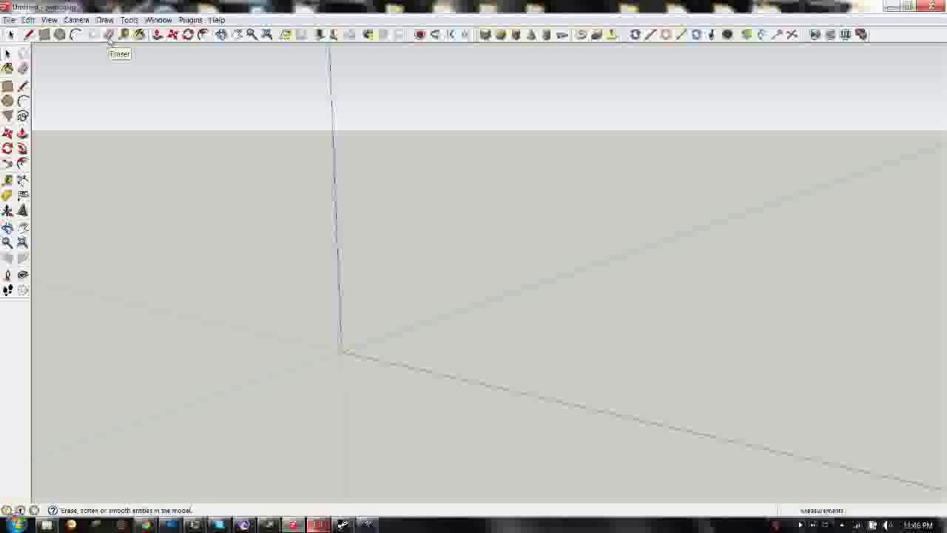
{"action": "mouse_move", "coordinate": [393, 370]}
{"action": "middle_mouse_down"}
{"action": "mouse_move", "coordinate": [358, 385]}
{"action": "mouse_move", "coordinate": [329, 377]}
{"action": "mouse_move", "coordinate": [393, 368]}
{"action": "mouse_move", "coordinate": [378, 363]}
{"action": "mouse_move", "coordinate": [399, 353]}
{"action": "mouse_move", "coordinate": [507, 349]}
{"action": "mouse_move", "coordinate": [481, 369]}
{"action": "mouse_move", "coordinate": [395, 380]}
{"action": "mouse_move", "coordinate": [417, 346]}
{"action": "mouse_move", "coordinate": [449, 345]}
{"action": "middle_mouse_up"}
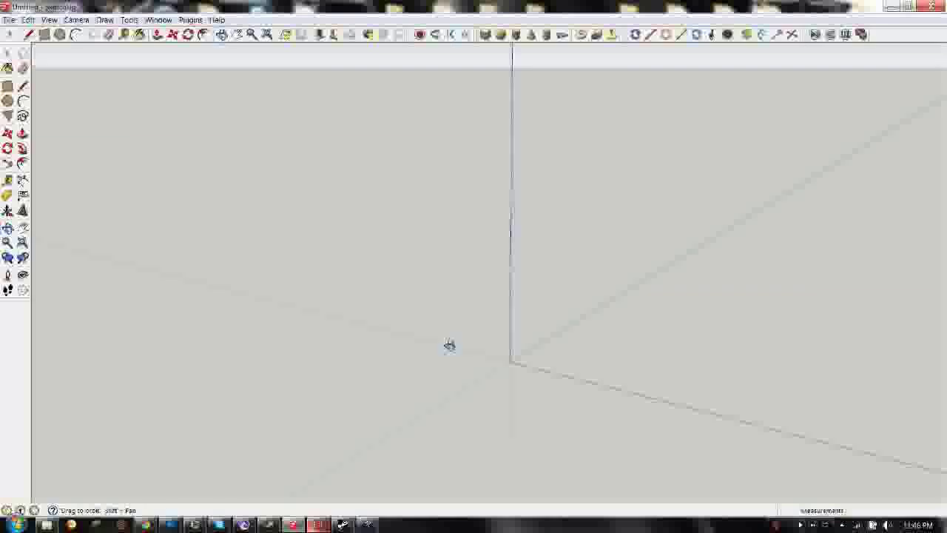
{"action": "left_click", "coordinate": [221, 35]}
{"action": "left_click_drag", "start_coordinate": [516, 344], "coordinate": [523, 307]}
{"action": "key", "text": "space"}
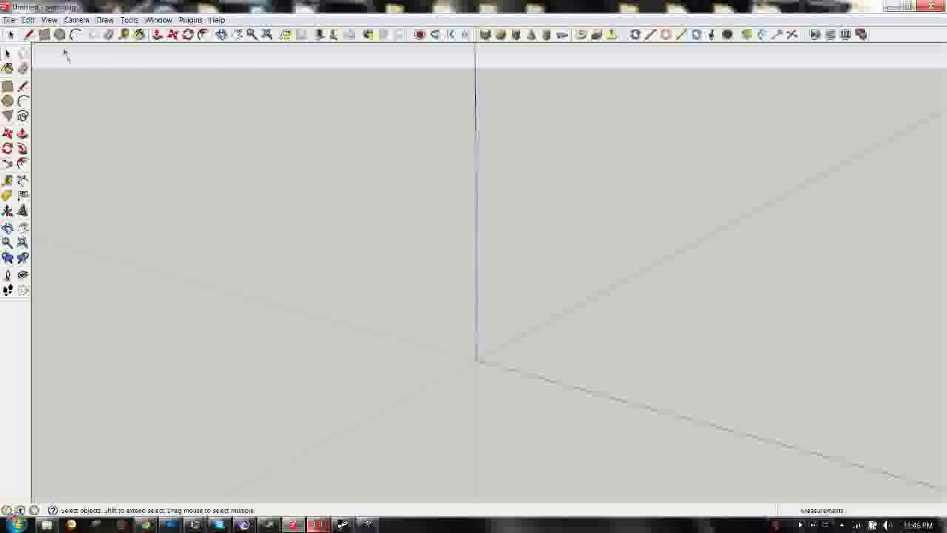
{"action": "left_click", "coordinate": [28, 35]}
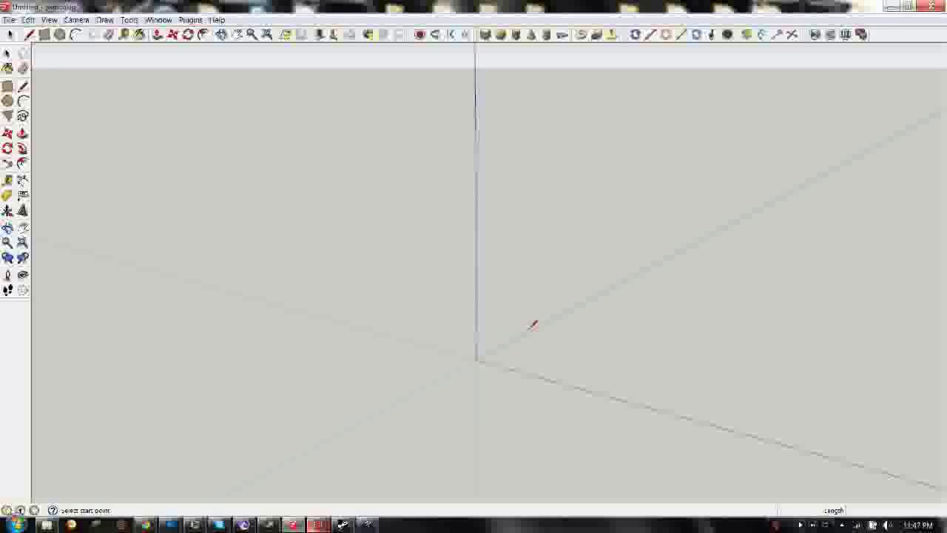
{"action": "middle_click_drag", "start_coordinate": [532, 323], "coordinate": [520, 341]}
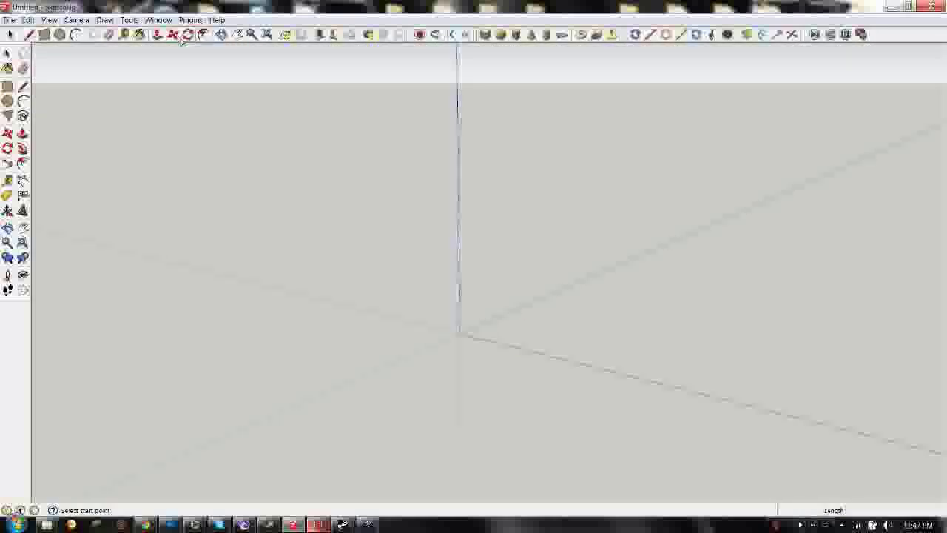
{"action": "left_click", "coordinate": [237, 35]}
{"action": "left_click_drag", "start_coordinate": [384, 313], "coordinate": [421, 311]}
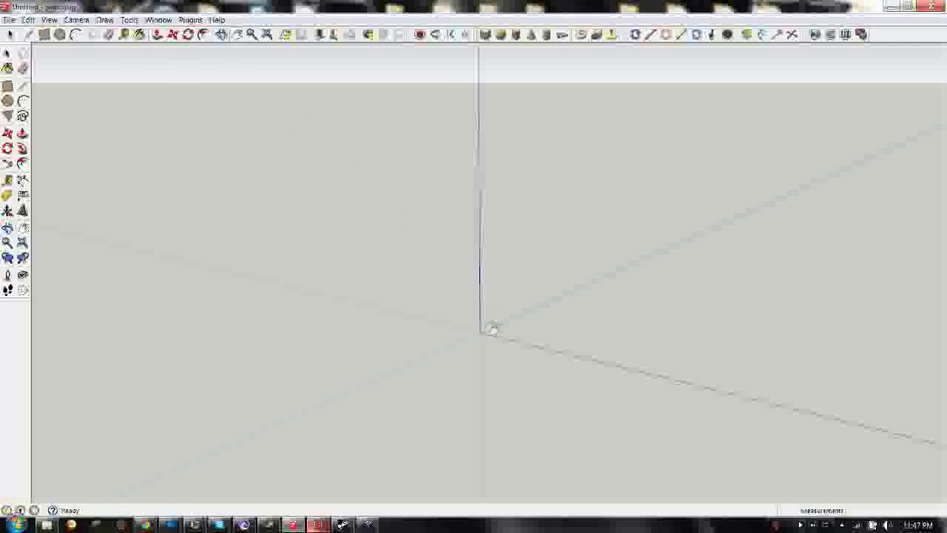
{"action": "middle_click_drag", "start_coordinate": [488, 325], "coordinate": [218, 95]}
{"action": "left_click", "coordinate": [12, 35]}
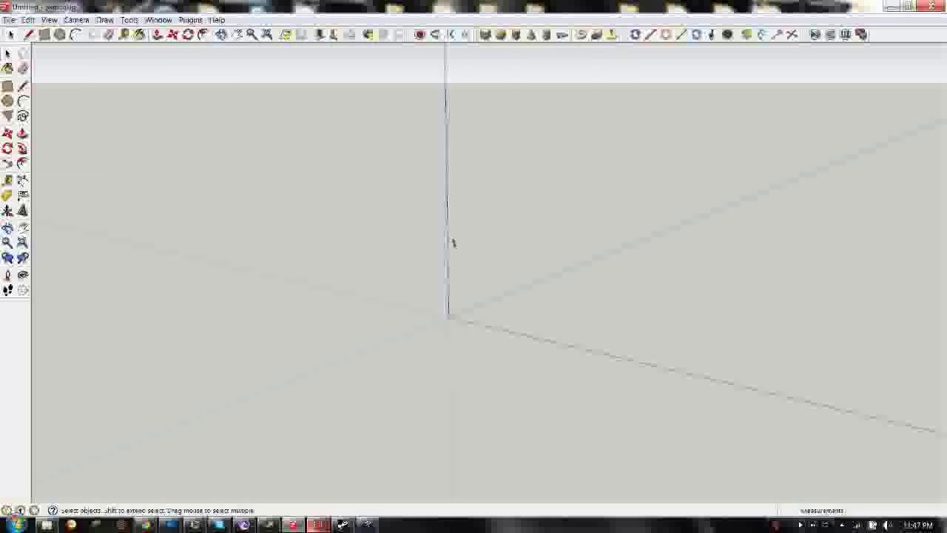
{"action": "middle_click_drag", "start_coordinate": [495, 340], "coordinate": [458, 309]}
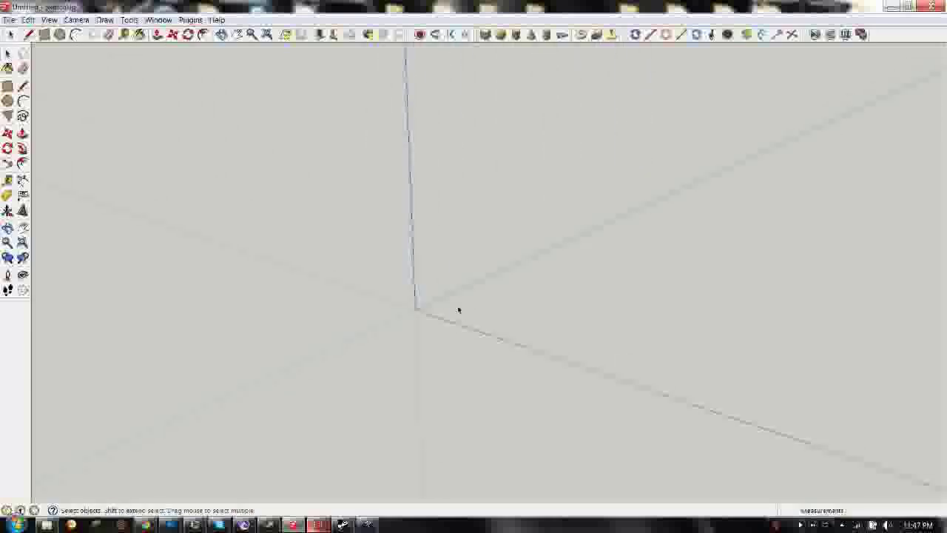
- Draw a closed rectangle with lines from the origin, 10 feet along the red axis and 20 feet along the green axis
{"action": "left_click", "coordinate": [30, 37]}
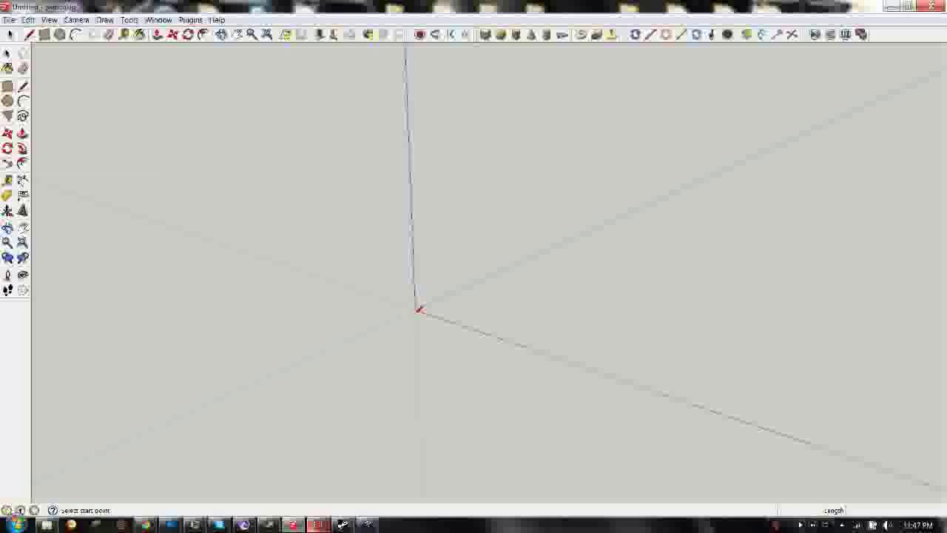
{"action": "left_click", "coordinate": [415, 309]}
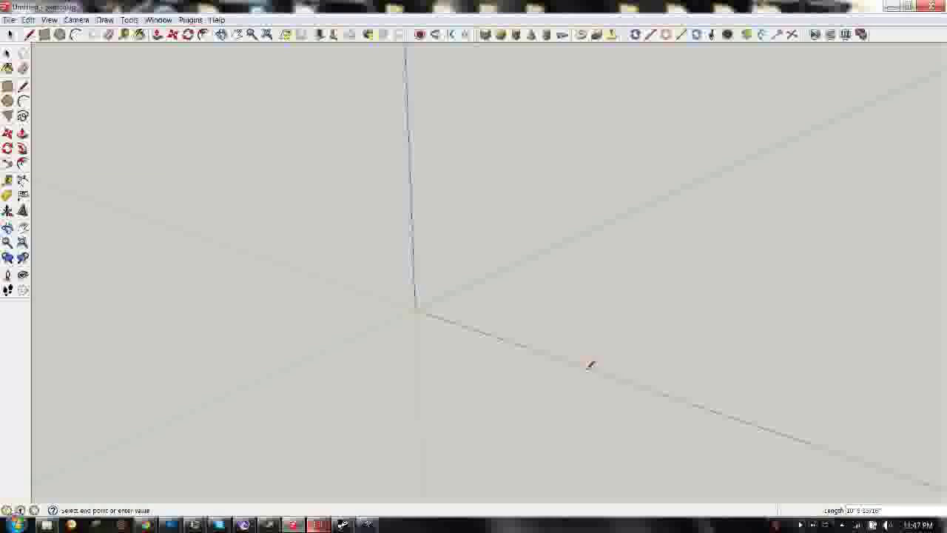
{"action": "type", "text": "10"}
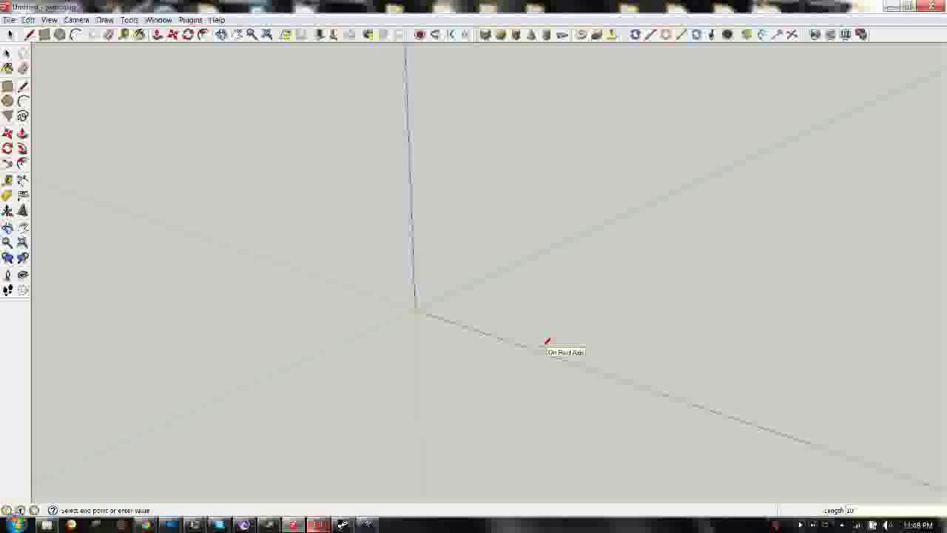
{"action": "key", "text": "Return"}
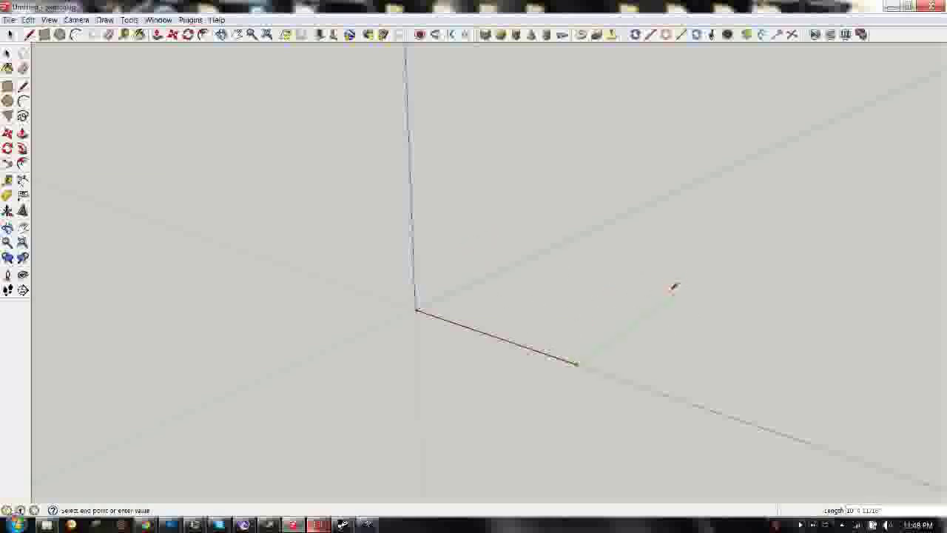
{"action": "type", "text": "10"}
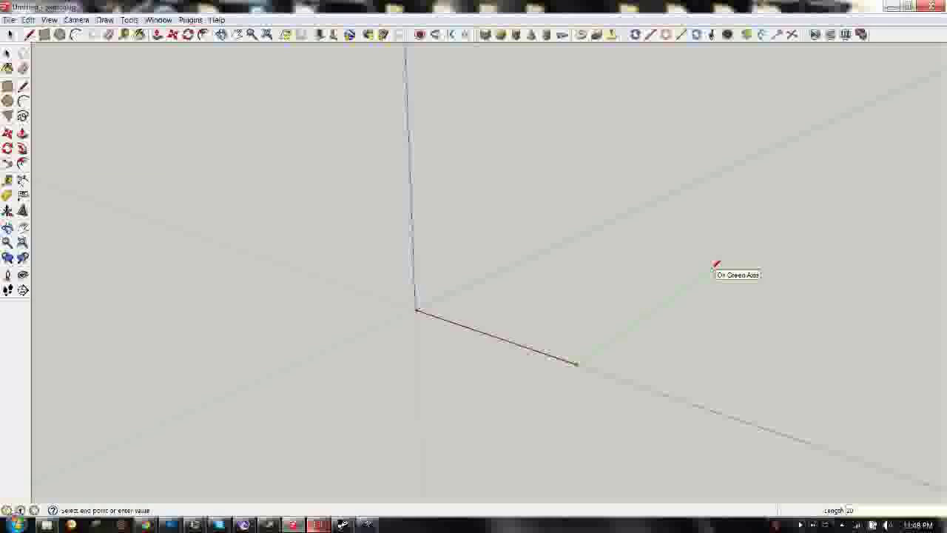
{"action": "key", "text": "Return"}
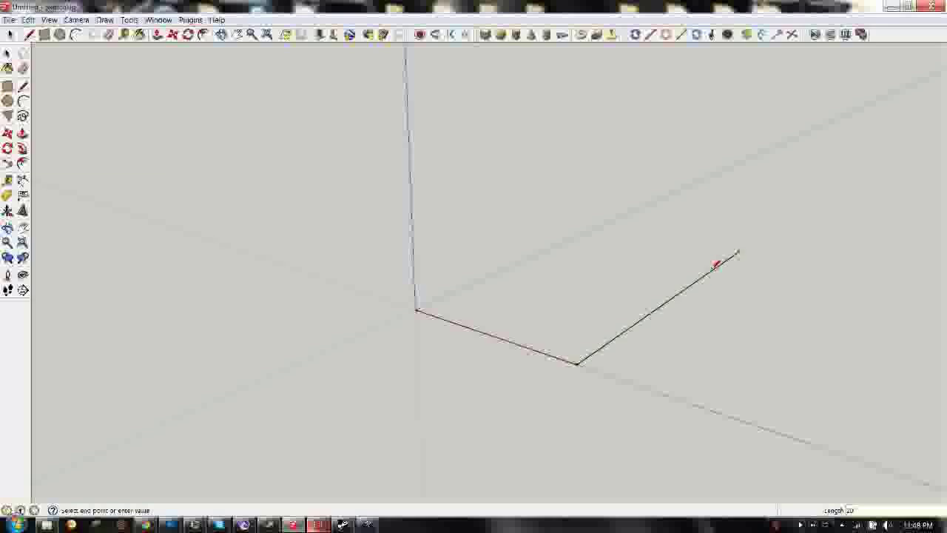
{"action": "left_click", "coordinate": [605, 223]}
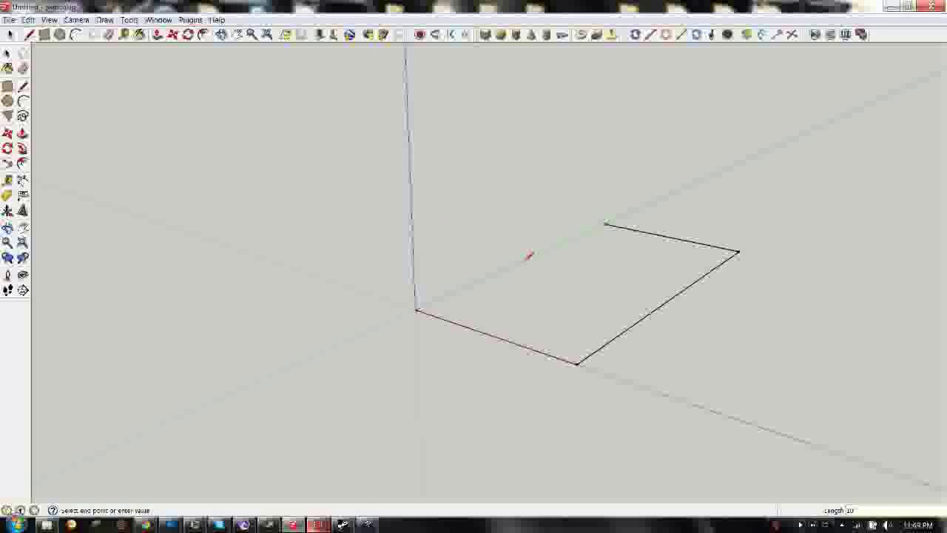
{"action": "left_click", "coordinate": [416, 310]}
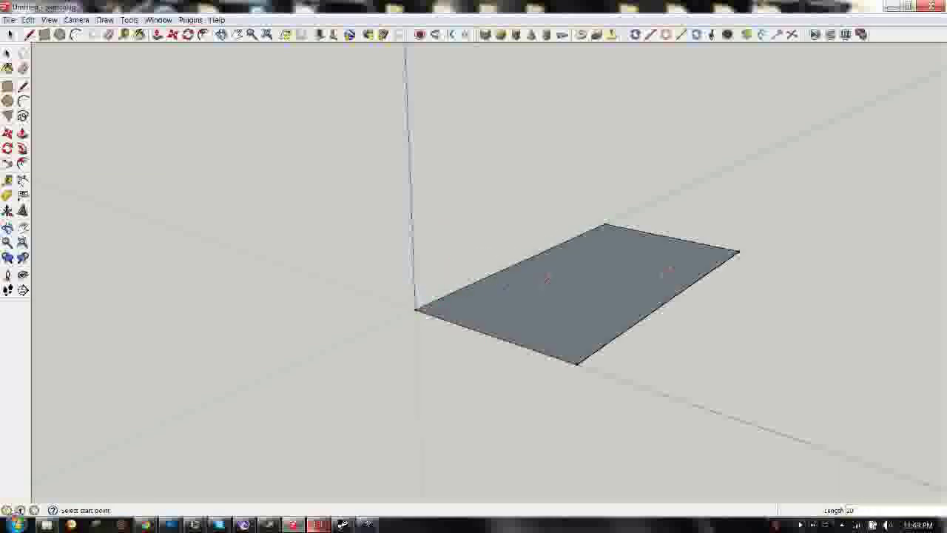
- Push/Pull the rectangular face into a slab 1 foot thick below the ground plane
{"action": "left_click", "coordinate": [157, 35]}
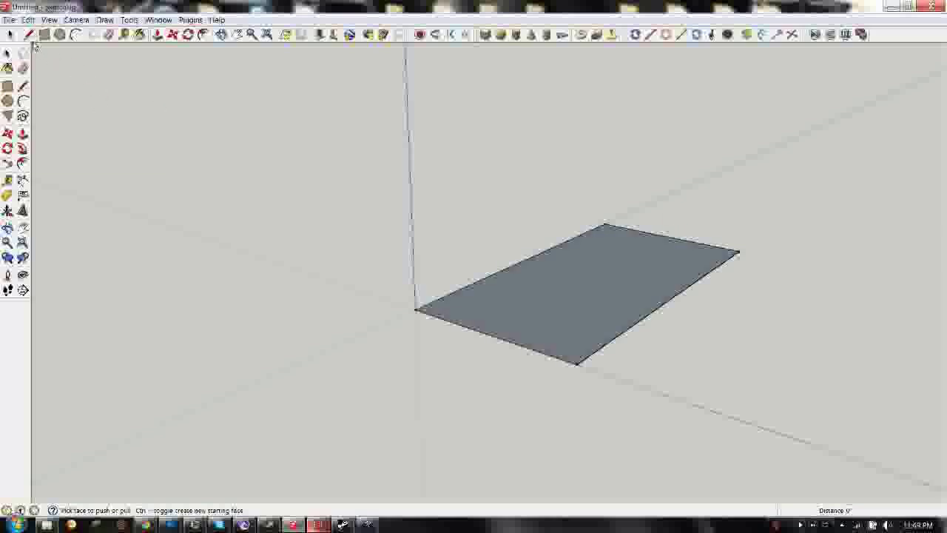
{"action": "left_click", "coordinate": [10, 34]}
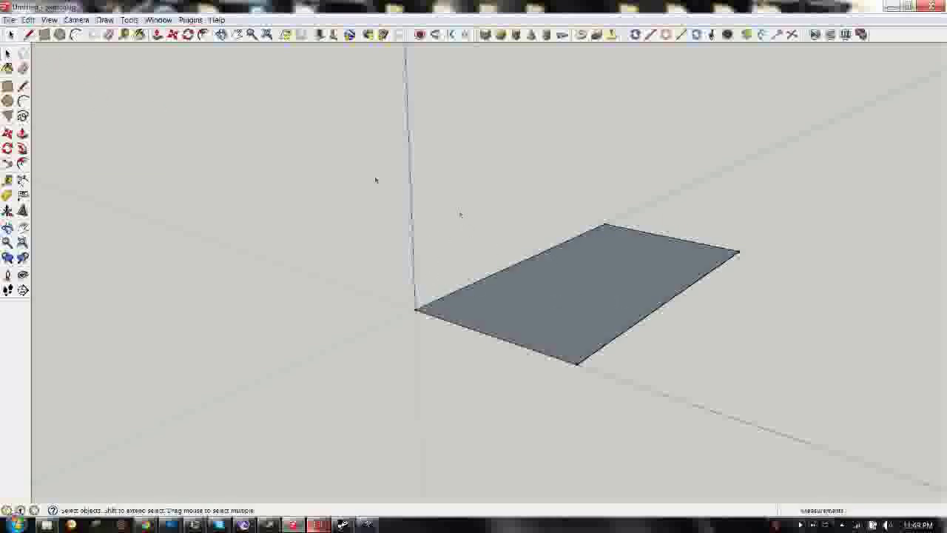
{"action": "left_click", "coordinate": [592, 314]}
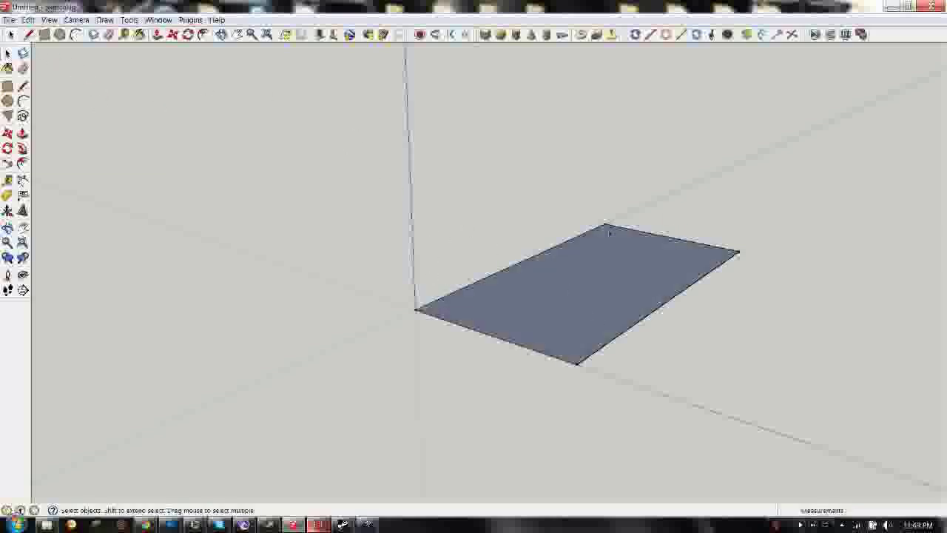
{"action": "middle_click_drag", "start_coordinate": [555, 325], "coordinate": [598, 281]}
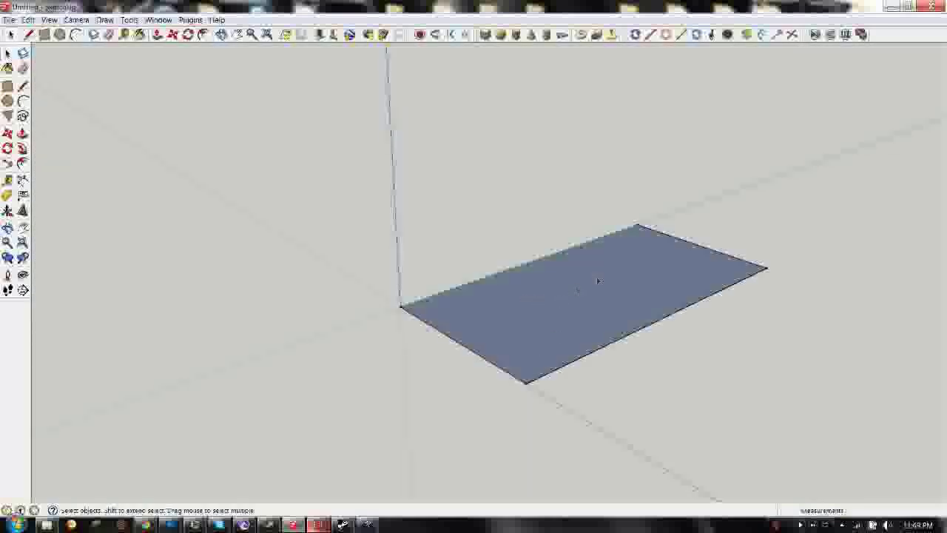
{"action": "left_click", "coordinate": [157, 34]}
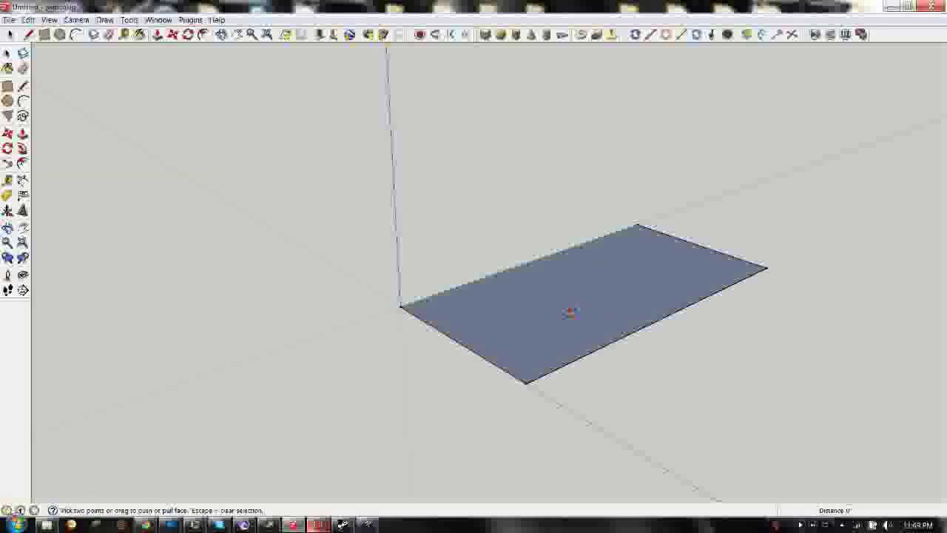
{"action": "left_click", "coordinate": [575, 301]}
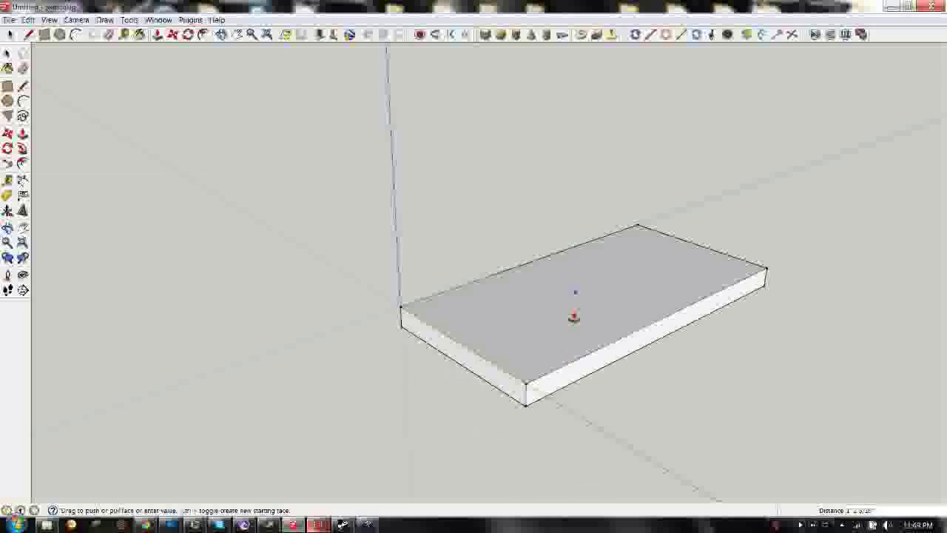
{"action": "left_click", "coordinate": [575, 320]}
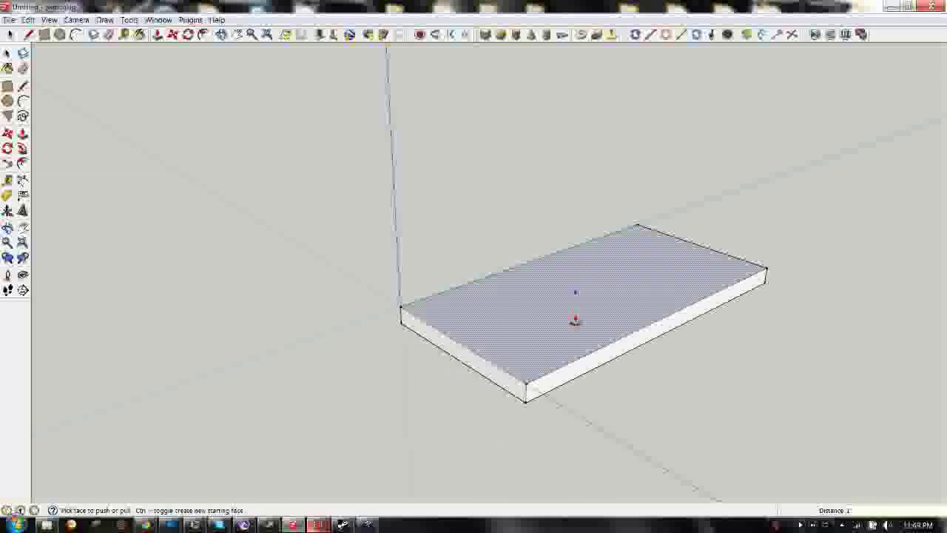
- Select the slab's top face, its long upper edge and its vertical corner edge individually to examine its separate entities
{"action": "left_click", "coordinate": [11, 33]}
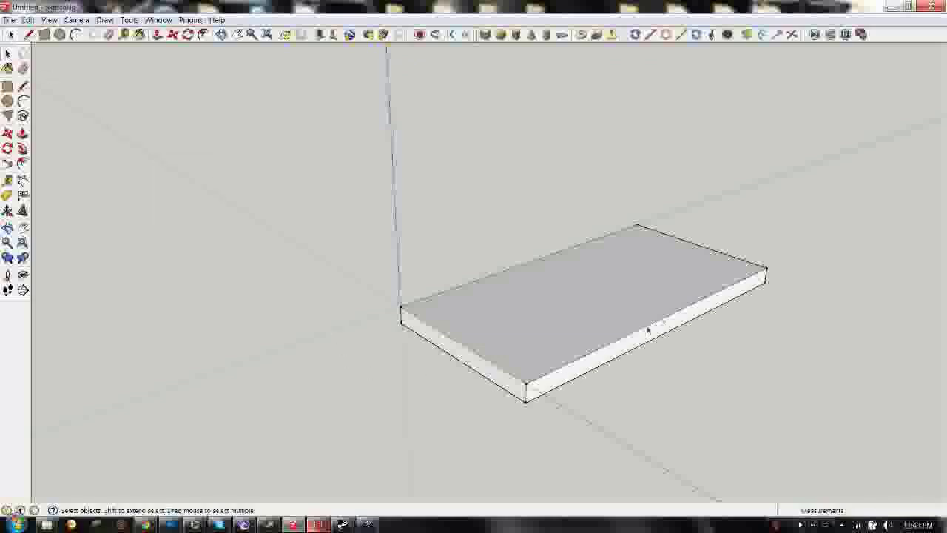
{"action": "middle_click_drag", "start_coordinate": [648, 330], "coordinate": [547, 325]}
{"action": "left_click", "coordinate": [548, 325]}
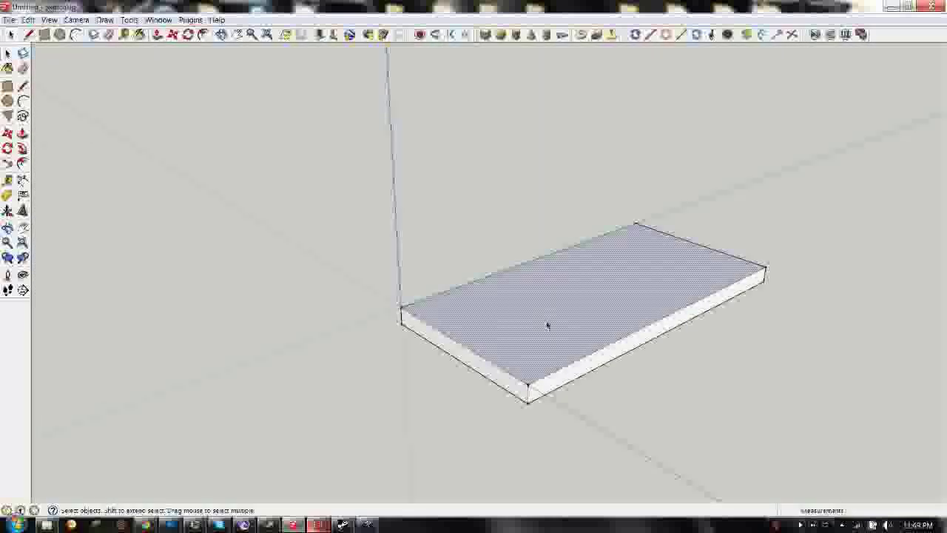
{"action": "left_click", "coordinate": [508, 376]}
{"action": "left_click", "coordinate": [569, 363]}
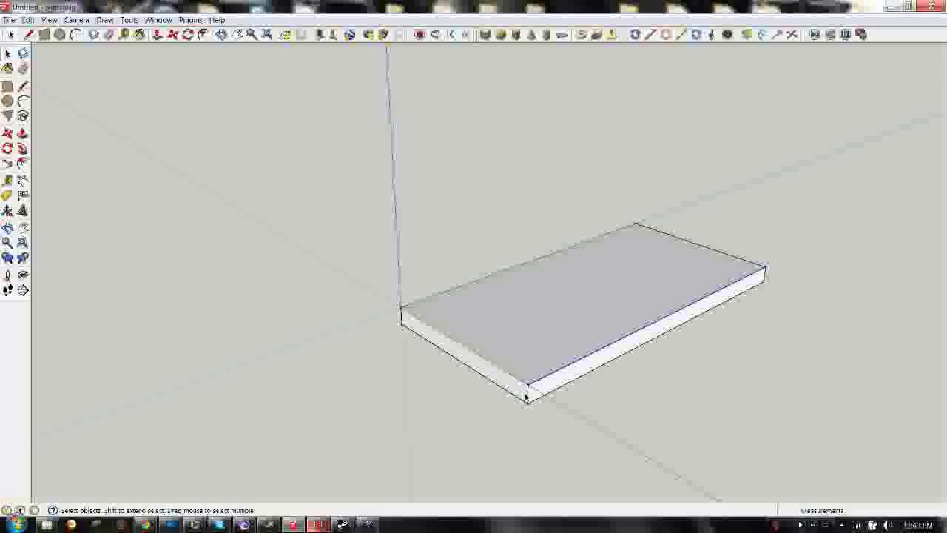
{"action": "left_click", "coordinate": [528, 395]}
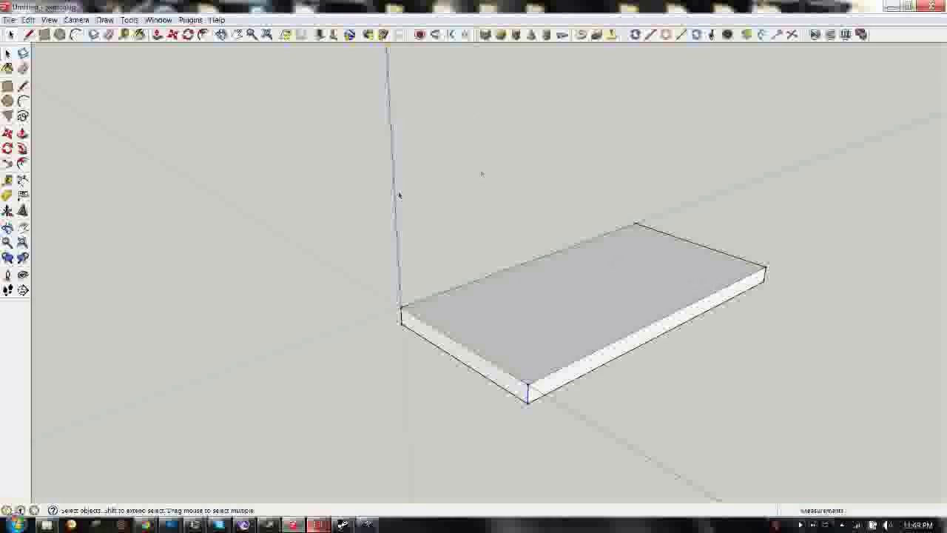
- Select all faces and edges of the slab and make them into a group
{"action": "left_click_drag", "start_coordinate": [345, 158], "coordinate": [831, 475]}
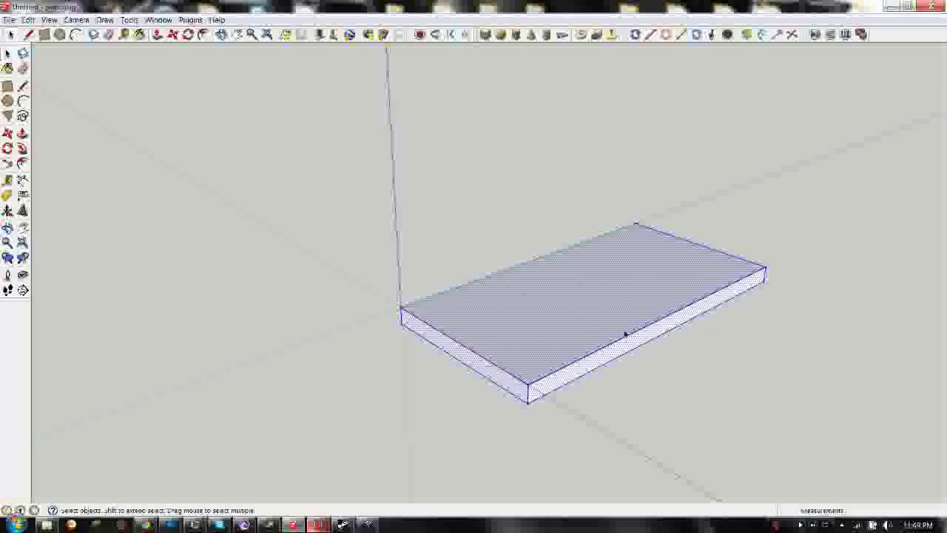
{"action": "right_click", "coordinate": [561, 299]}
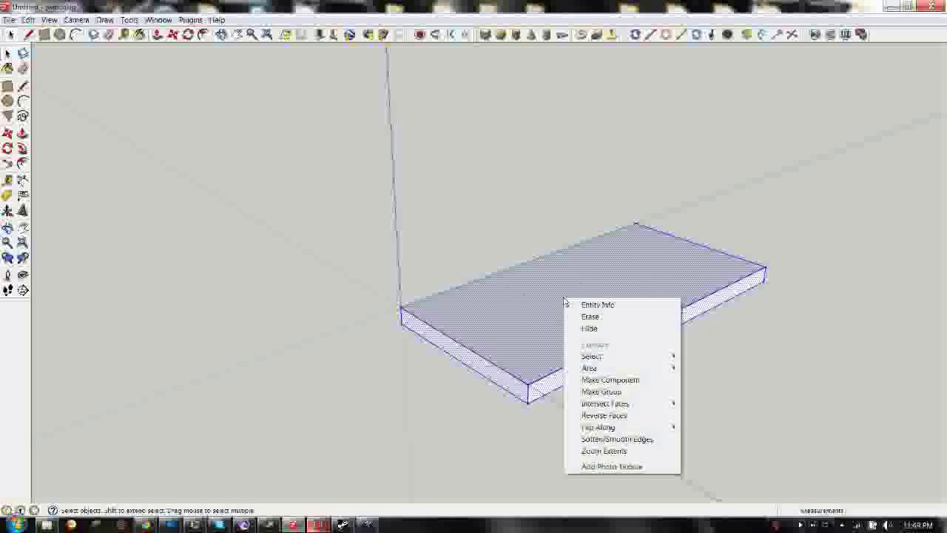
{"action": "left_click", "coordinate": [607, 392]}
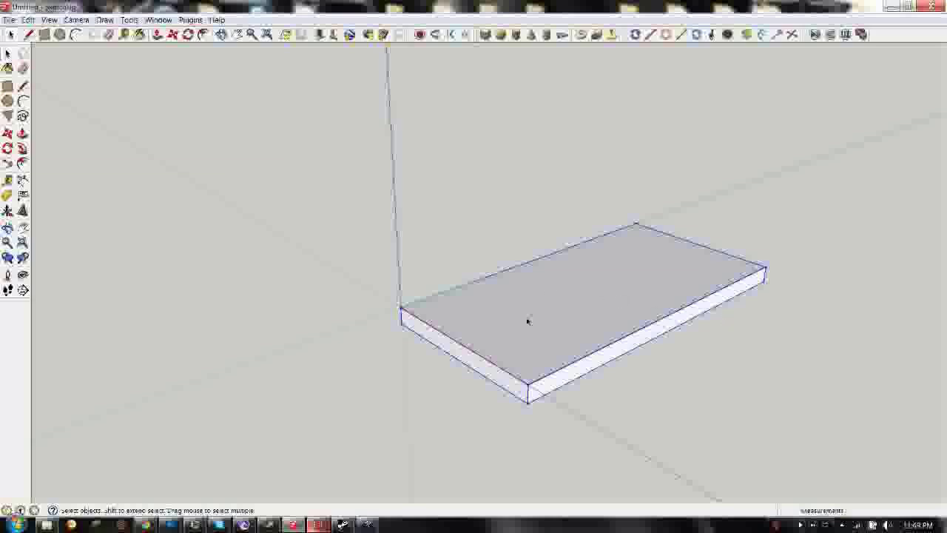
- Draw a vertical rectangular wall face on the slab's rear long edge with lines 10 feet up and 20 feet along the green axis
{"action": "middle_click_drag", "start_coordinate": [483, 341], "coordinate": [566, 357]}
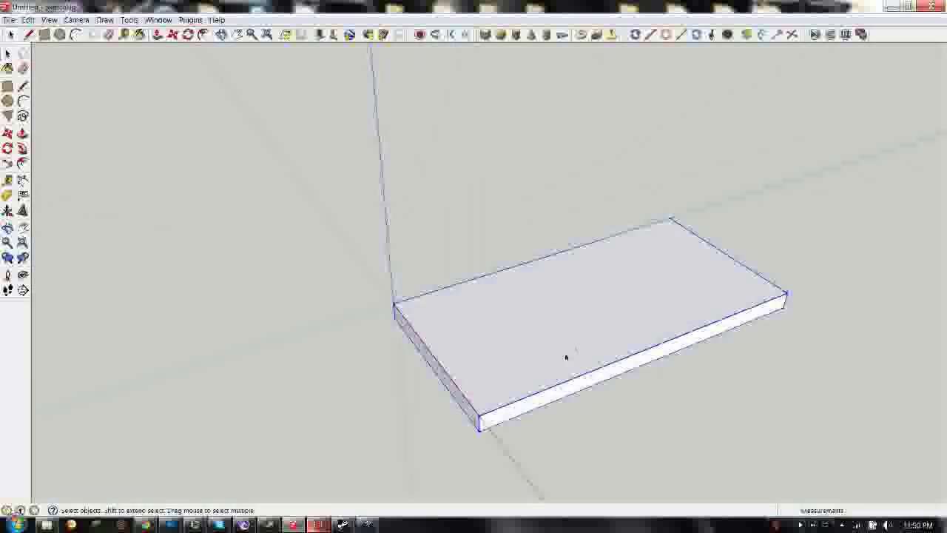
{"action": "middle_click_drag", "start_coordinate": [598, 330], "coordinate": [897, 128]}
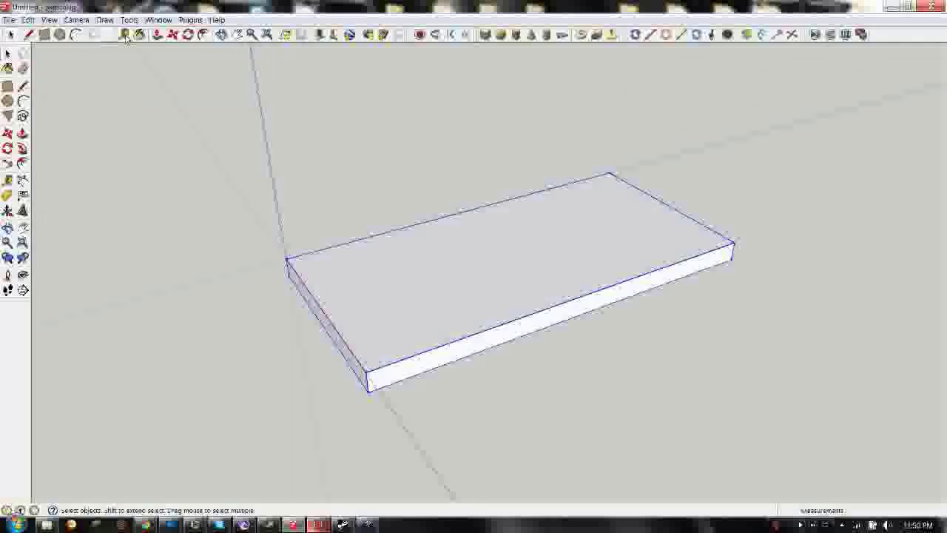
{"action": "mouse_move", "coordinate": [406, 186]}
{"action": "middle_mouse_down"}
{"action": "mouse_move", "coordinate": [466, 266]}
{"action": "mouse_move", "coordinate": [693, 273]}
{"action": "mouse_move", "coordinate": [461, 286]}
{"action": "mouse_move", "coordinate": [548, 247]}
{"action": "mouse_move", "coordinate": [530, 192]}
{"action": "mouse_move", "coordinate": [442, 210]}
{"action": "middle_mouse_up"}
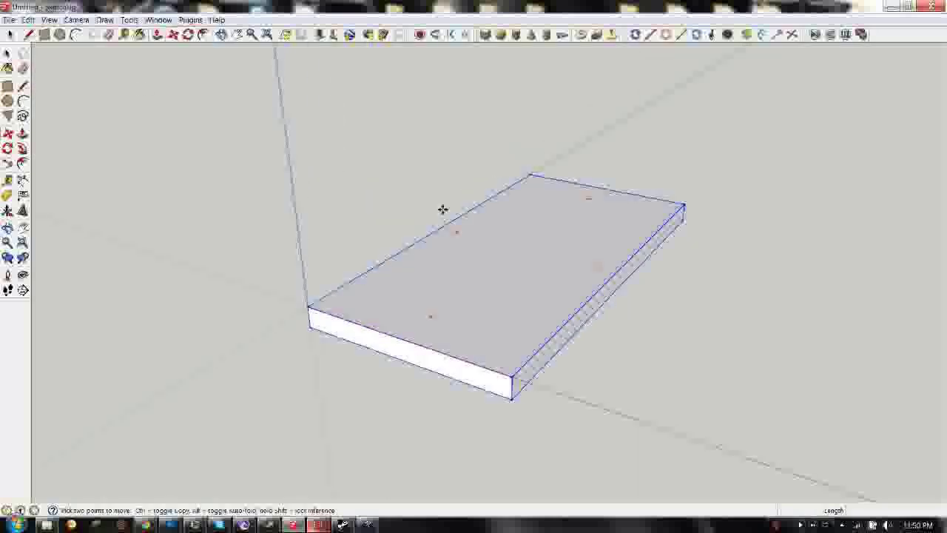
{"action": "key", "text": "l"}
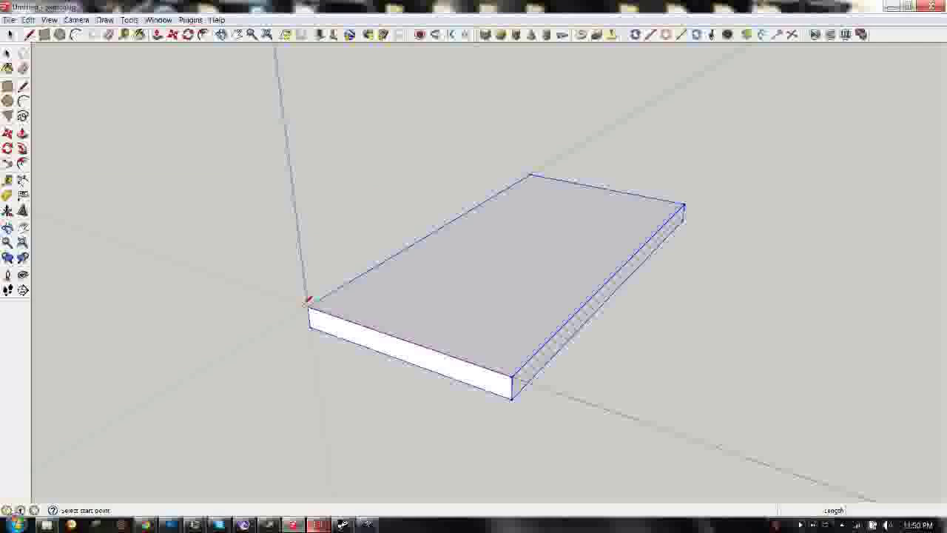
{"action": "left_click", "coordinate": [308, 303]}
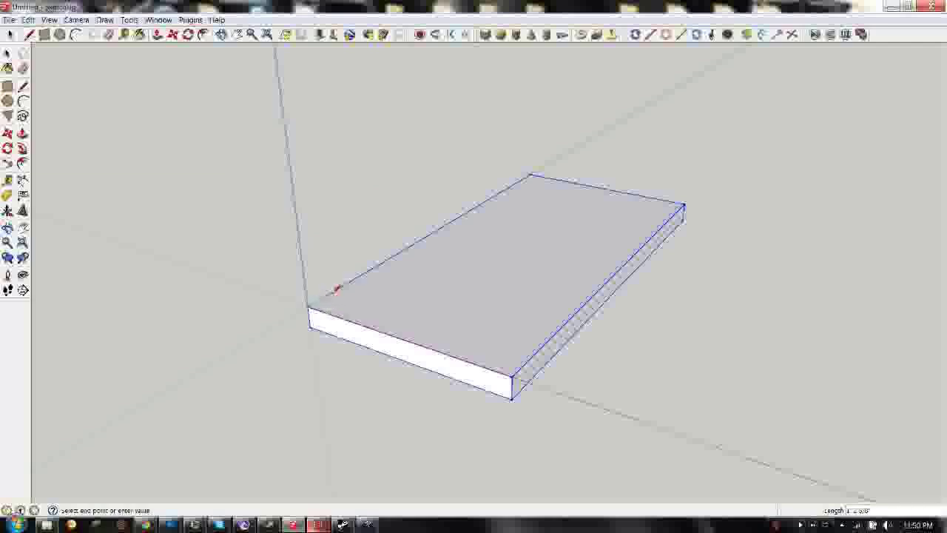
{"action": "left_click", "coordinate": [530, 175]}
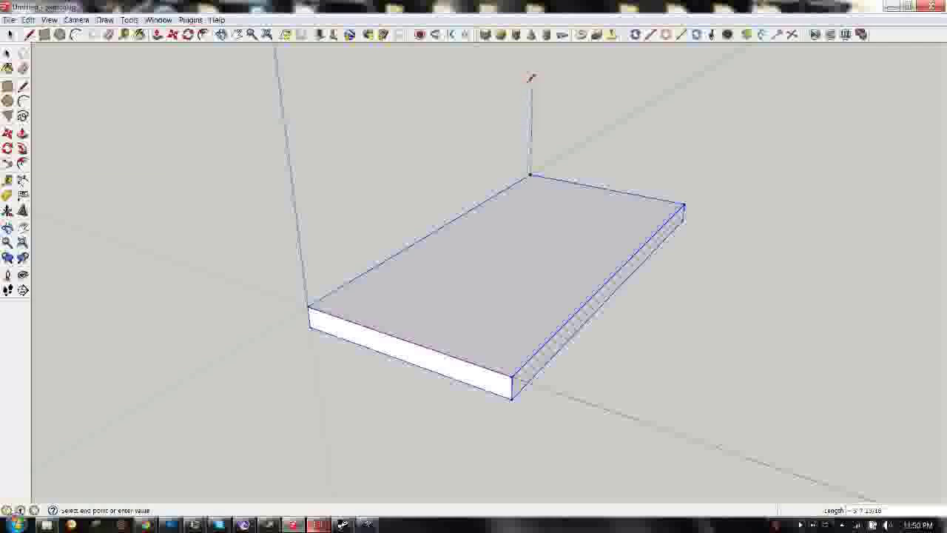
{"action": "mouse_move", "coordinate": [530, 78]}
{"action": "middle_mouse_down"}
{"action": "mouse_move", "coordinate": [522, 145]}
{"action": "mouse_move", "coordinate": [529, 120]}
{"action": "middle_mouse_up"}
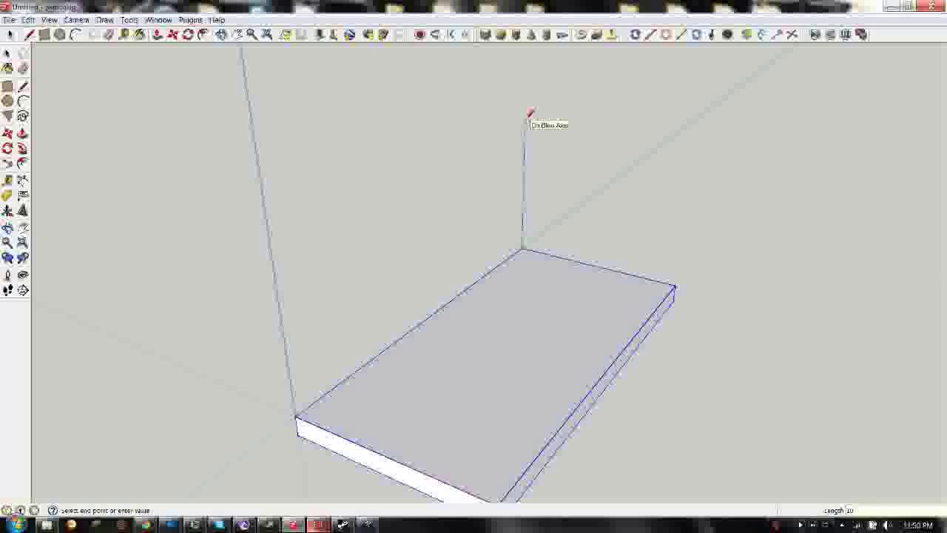
{"action": "key", "text": "Return"}
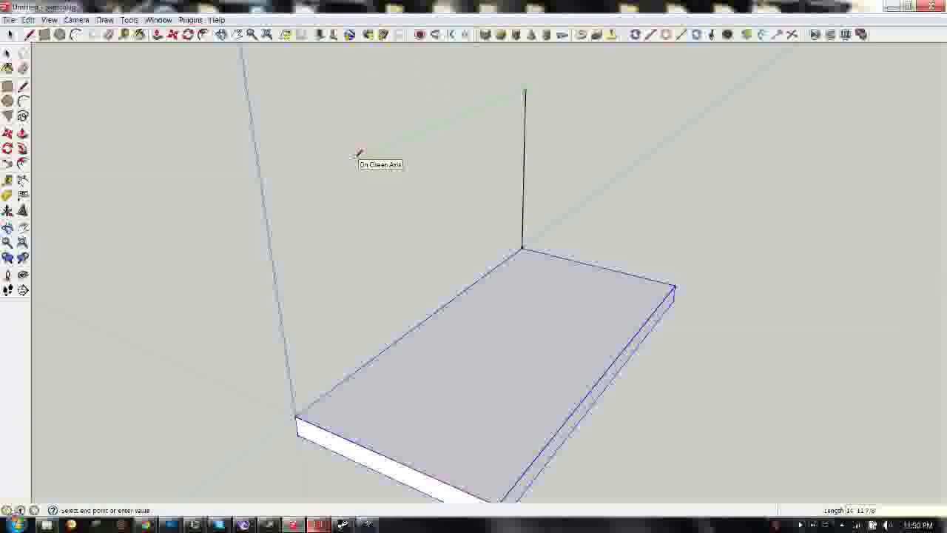
{"action": "key", "text": "Return"}
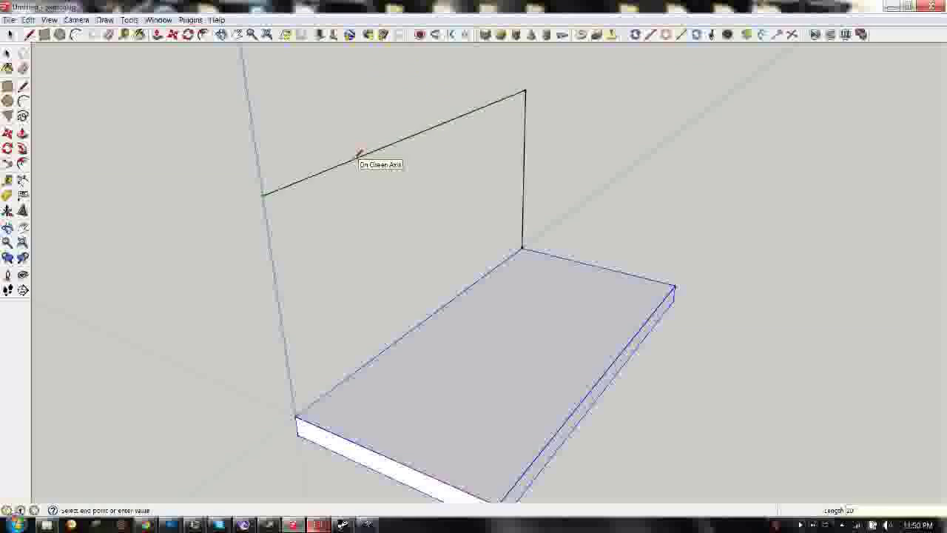
{"action": "left_click", "coordinate": [297, 415]}
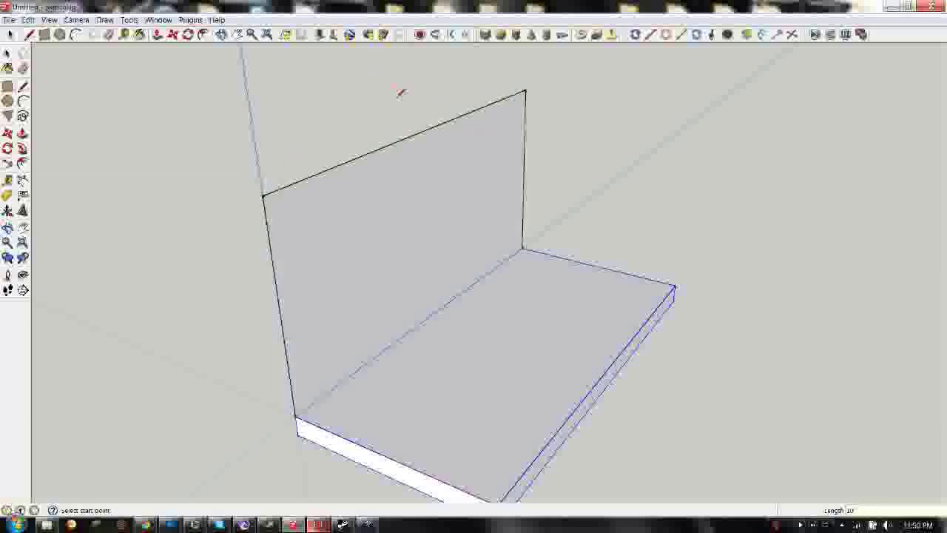
- Push/Pull the vertical wall face outward, away from the slab, to a thickness of 1 foot
{"action": "left_click", "coordinate": [157, 34]}
{"action": "middle_click_drag", "start_coordinate": [417, 152], "coordinate": [372, 247]}
{"action": "left_click_drag", "start_coordinate": [440, 245], "coordinate": [404, 247]}
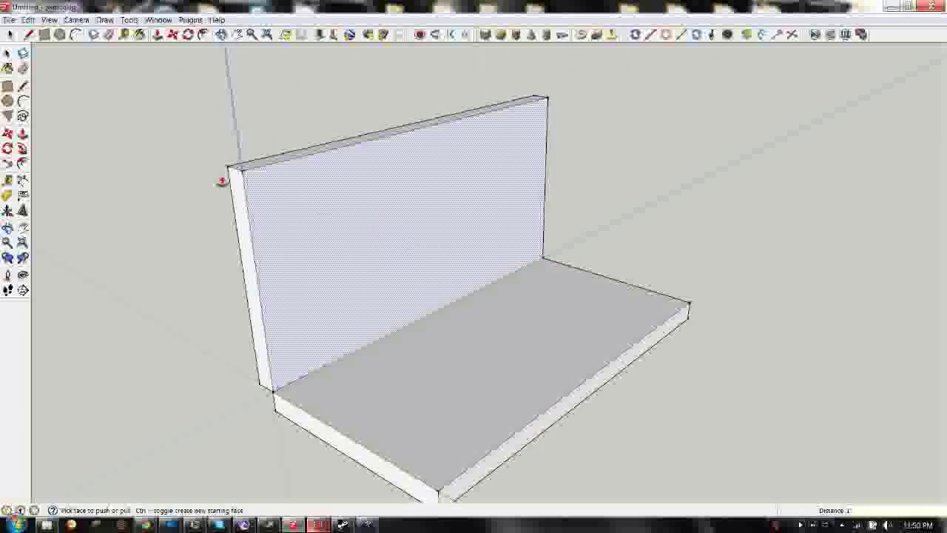
- Select the wall's loose faces and edges and the slab group separately to examine how they stay independent
{"action": "key", "text": "space"}
{"action": "key", "text": "F2"}
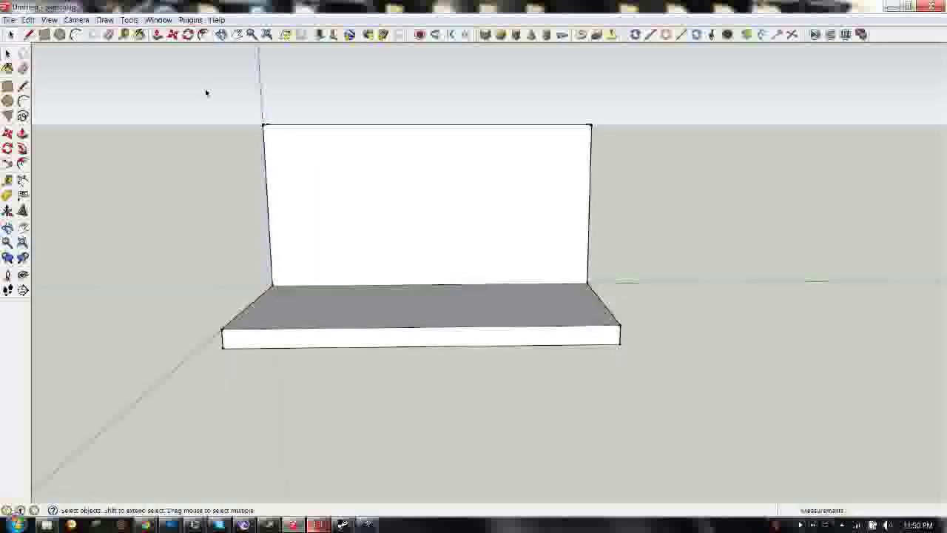
{"action": "left_click_drag", "start_coordinate": [205, 91], "coordinate": [703, 323]}
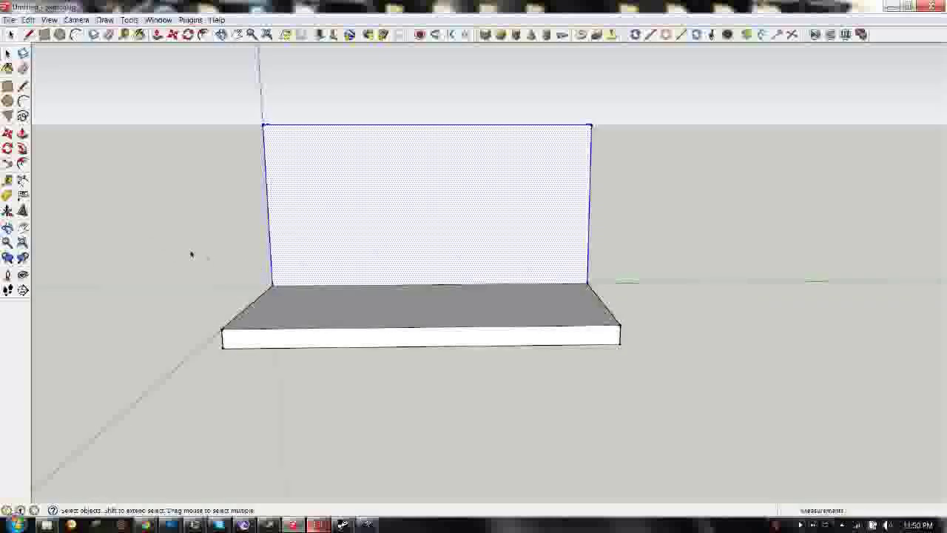
{"action": "key", "text": "F8"}
{"action": "left_click", "coordinate": [475, 339]}
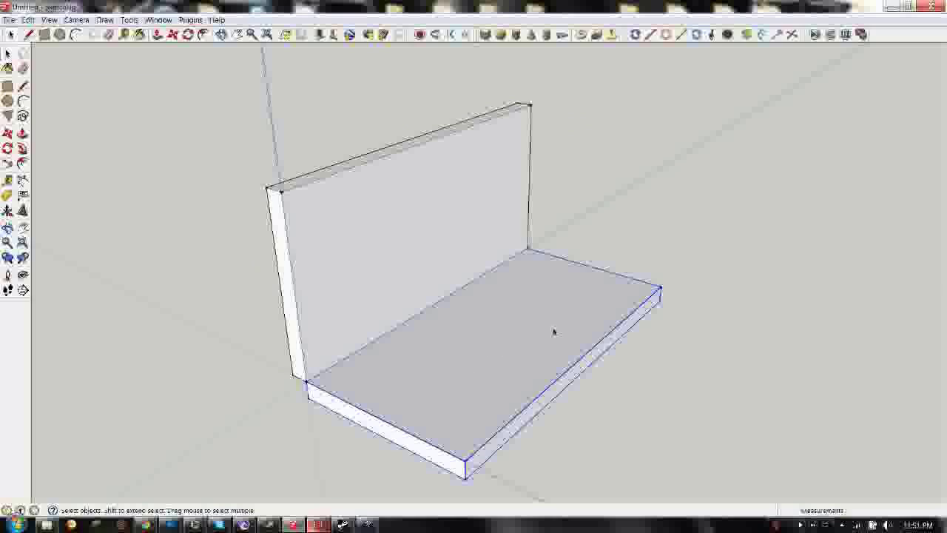
{"action": "middle_click_drag", "start_coordinate": [553, 332], "coordinate": [453, 281]}
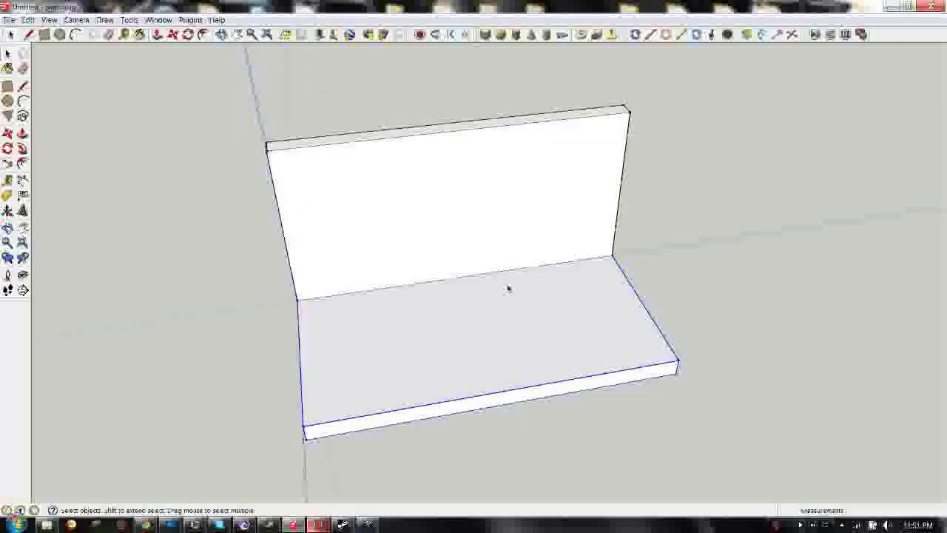
{"action": "middle_click_drag", "start_coordinate": [508, 288], "coordinate": [537, 269]}
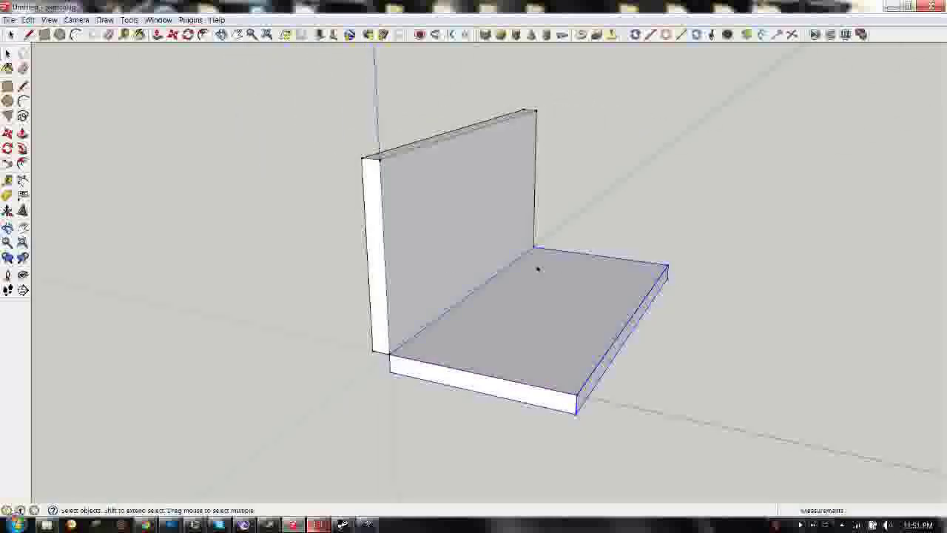
{"action": "middle_click_drag", "start_coordinate": [594, 248], "coordinate": [416, 284]}
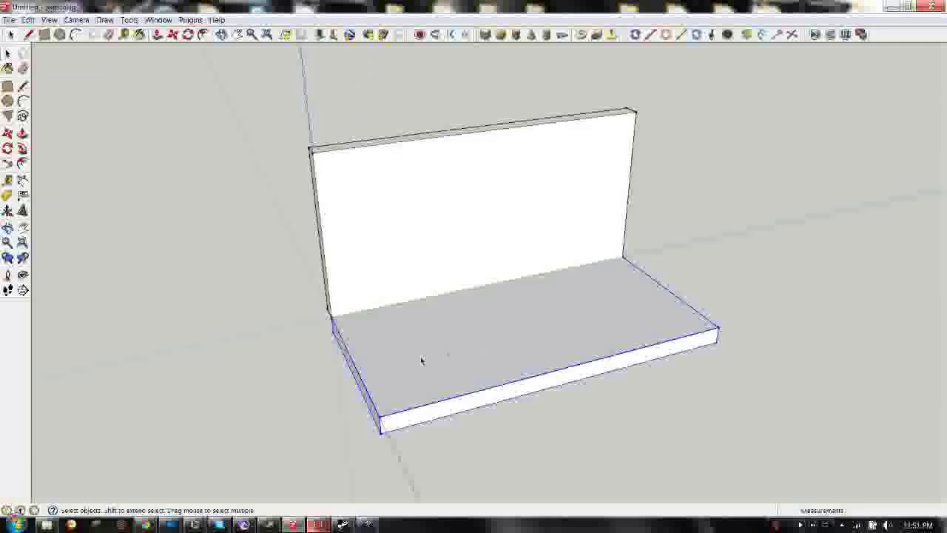
{"action": "middle_click_drag", "start_coordinate": [385, 345], "coordinate": [410, 239]}
{"action": "left_click", "coordinate": [410, 239]}
{"action": "middle_click_drag", "start_coordinate": [495, 306], "coordinate": [396, 314]}
- Explode the slab group into its separate faces and edges
{"action": "right_click", "coordinate": [542, 368]}
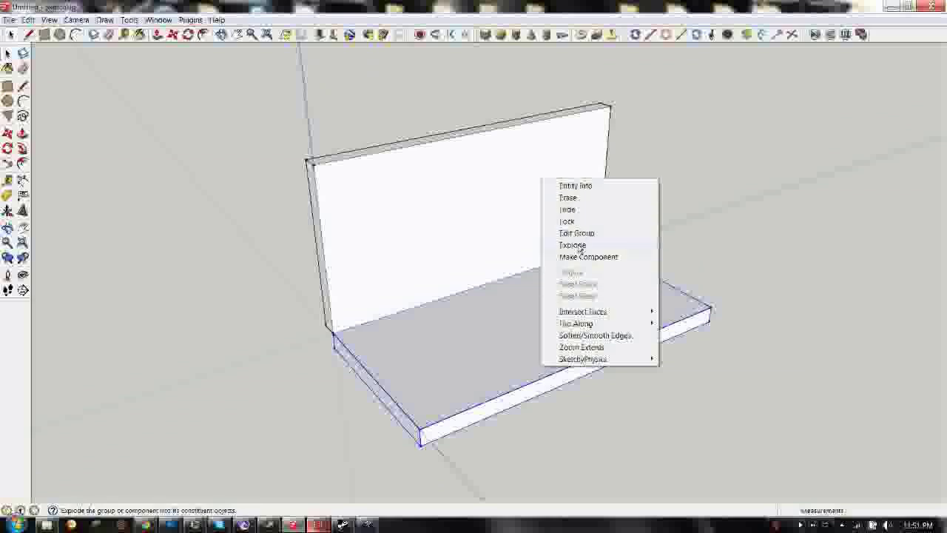
{"action": "left_click", "coordinate": [494, 335]}
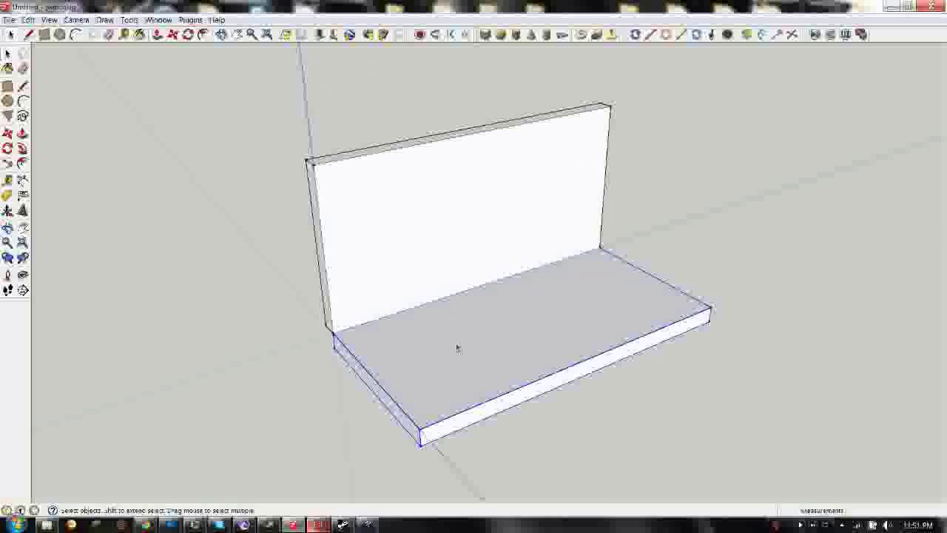
{"action": "right_click", "coordinate": [458, 347]}
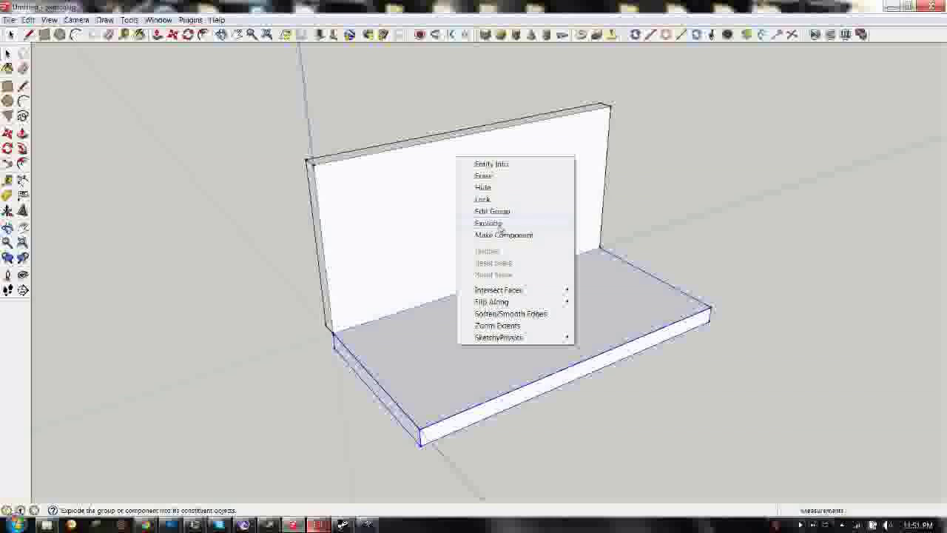
{"action": "left_click", "coordinate": [500, 224]}
- Select individual edges and faces of the ungrouped slab, plus all geometry connected to it, to examine how slab and wall are joined
{"action": "left_click", "coordinate": [397, 412]}
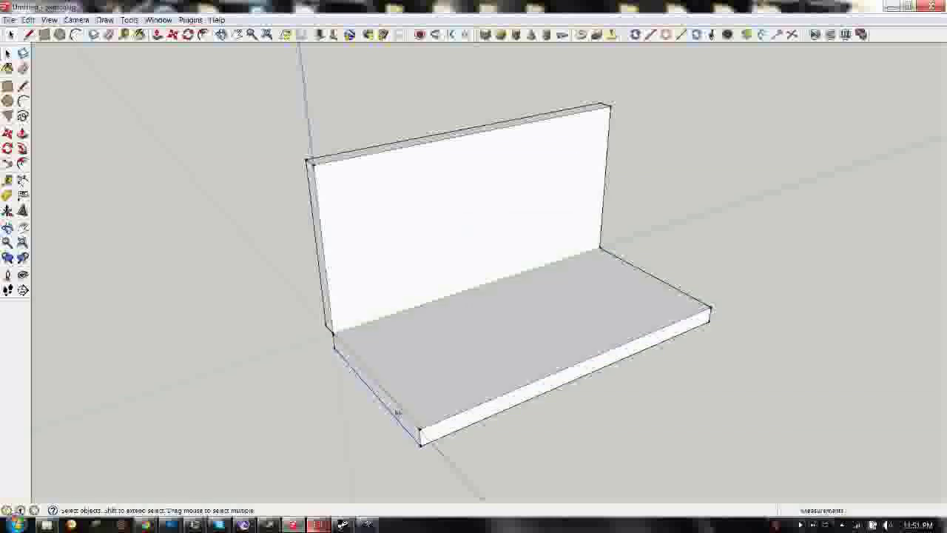
{"action": "left_click", "coordinate": [457, 425]}
{"action": "left_click", "coordinate": [427, 403]}
{"action": "left_click", "coordinate": [414, 425]}
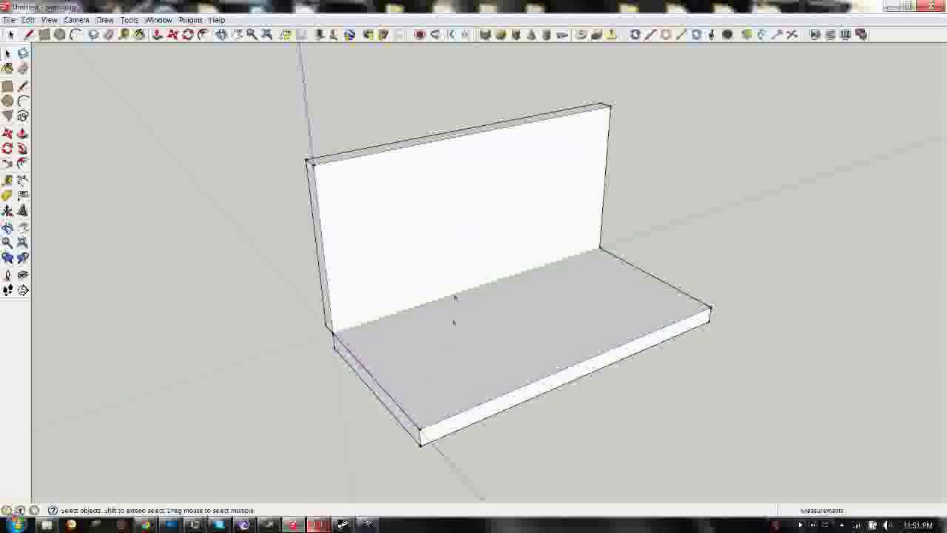
{"action": "triple_click", "coordinate": [488, 289]}
{"action": "middle_click_drag", "start_coordinate": [488, 288], "coordinate": [351, 233]}
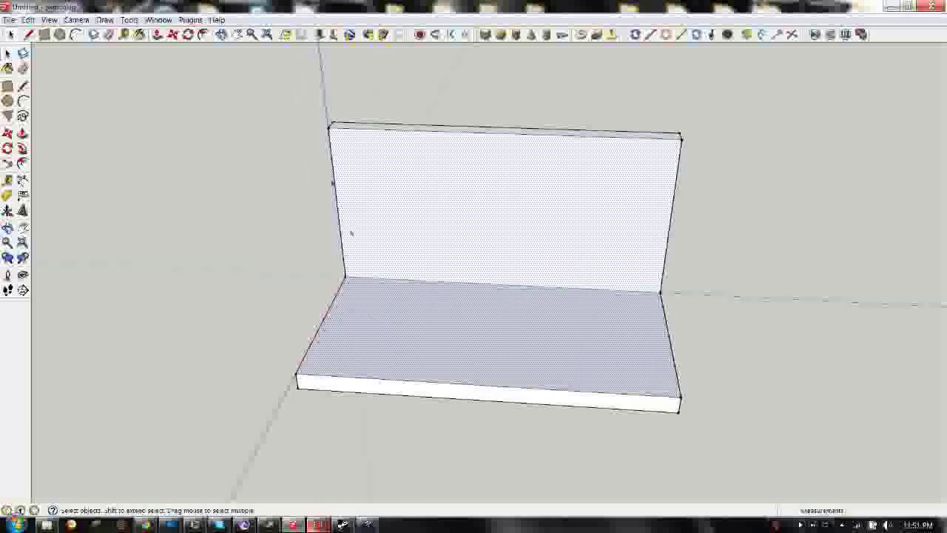
- Select the wall's faces and edges and inspect from behind and below which slab geometry the selection includes
{"action": "left_click_drag", "start_coordinate": [258, 99], "coordinate": [788, 315]}
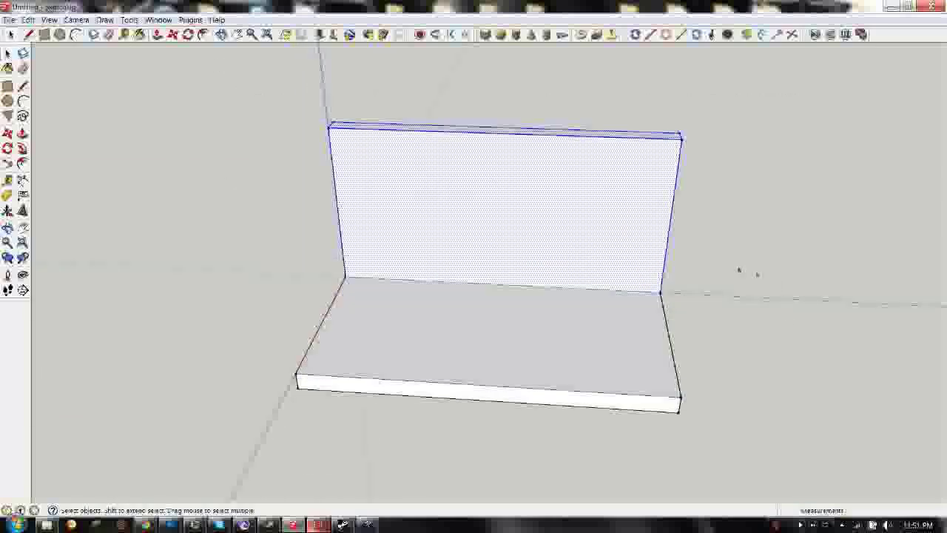
{"action": "middle_click_drag", "start_coordinate": [357, 261], "coordinate": [207, 126]}
{"action": "left_click_drag", "start_coordinate": [205, 106], "coordinate": [702, 332]}
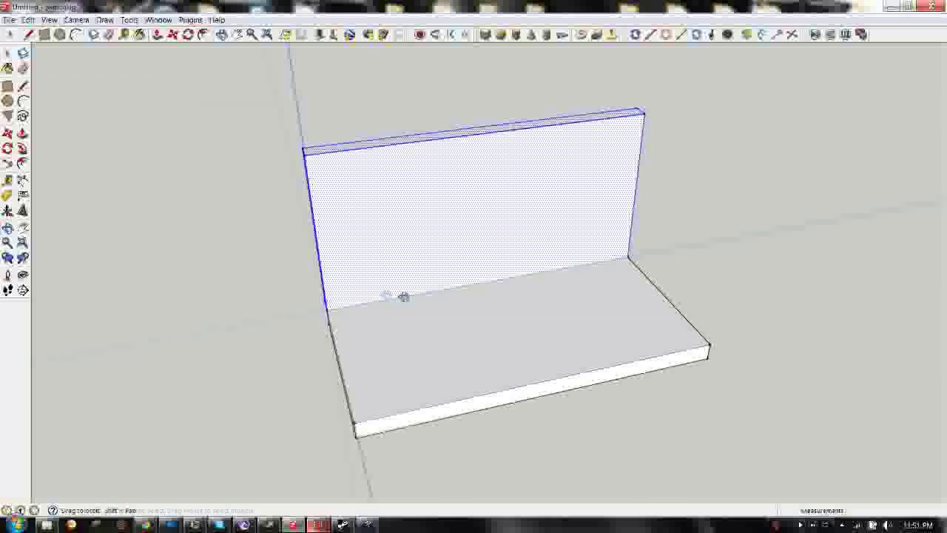
{"action": "middle_click_drag", "start_coordinate": [404, 294], "coordinate": [530, 295]}
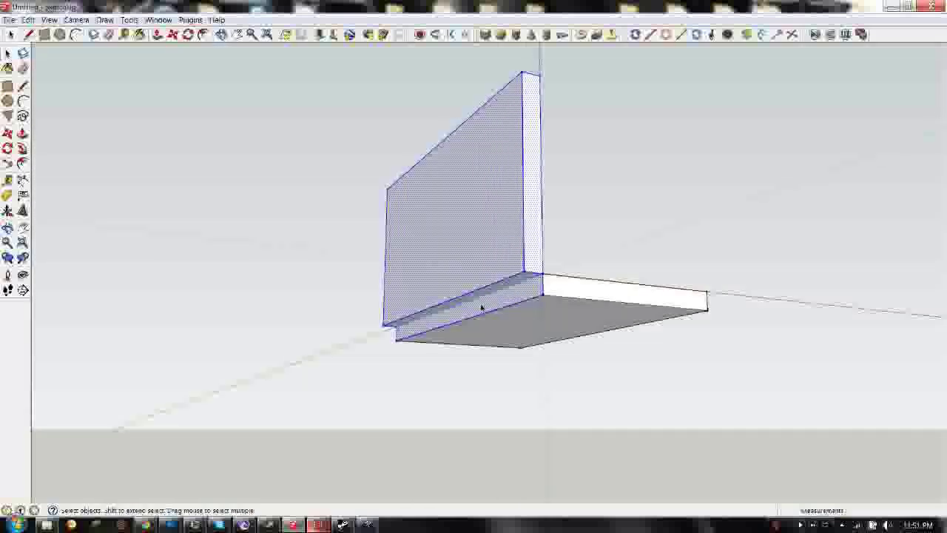
{"action": "left_click", "coordinate": [619, 297]}
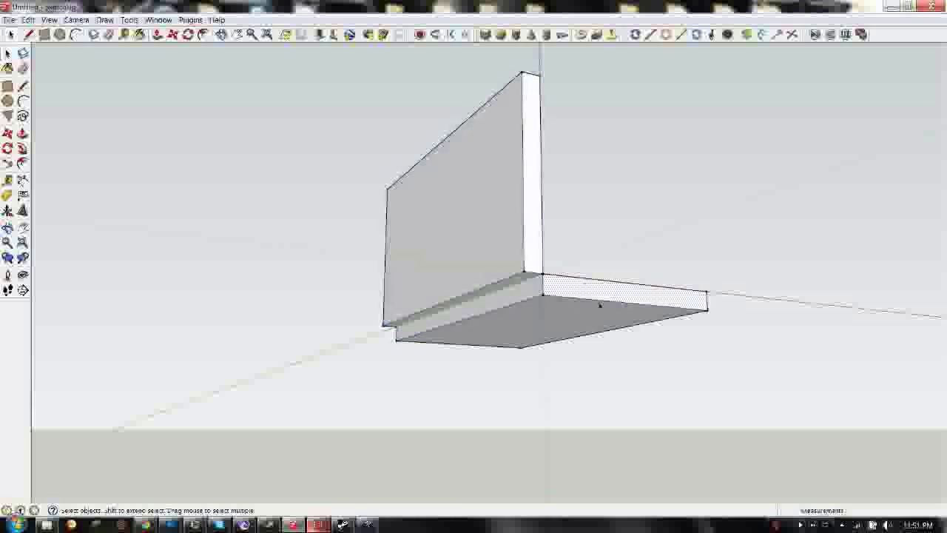
{"action": "left_click", "coordinate": [553, 309]}
- Make the selected wall geometry into a group while the slab is ungrouped, and inspect its underside
{"action": "middle_click_drag", "start_coordinate": [552, 309], "coordinate": [273, 133]}
{"action": "left_click_drag", "start_coordinate": [212, 72], "coordinate": [683, 359]}
{"action": "right_click", "coordinate": [477, 245]}
{"action": "left_click", "coordinate": [531, 337]}
{"action": "middle_click_drag", "start_coordinate": [393, 323], "coordinate": [787, 190]}
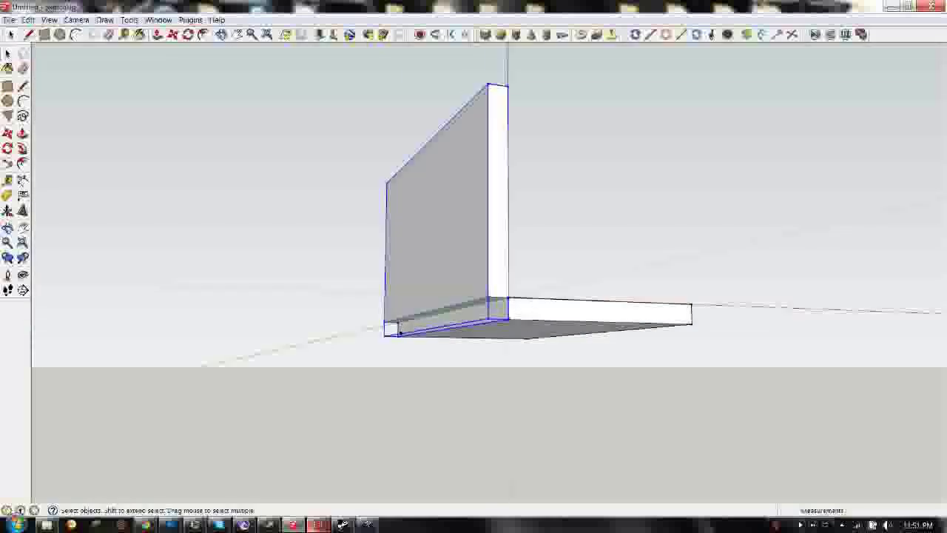
- Undo the wall grouping and the slab explosion, and select the slab to check its restored group
{"action": "middle_click_drag", "start_coordinate": [507, 304], "coordinate": [405, 285]}
{"action": "left_click", "coordinate": [261, 338]}
{"action": "mouse_move", "coordinate": [421, 201]}
{"action": "middle_mouse_down"}
{"action": "mouse_move", "coordinate": [520, 310]}
{"action": "mouse_move", "coordinate": [469, 332]}
{"action": "middle_mouse_up"}
{"action": "left_click", "coordinate": [467, 339]}
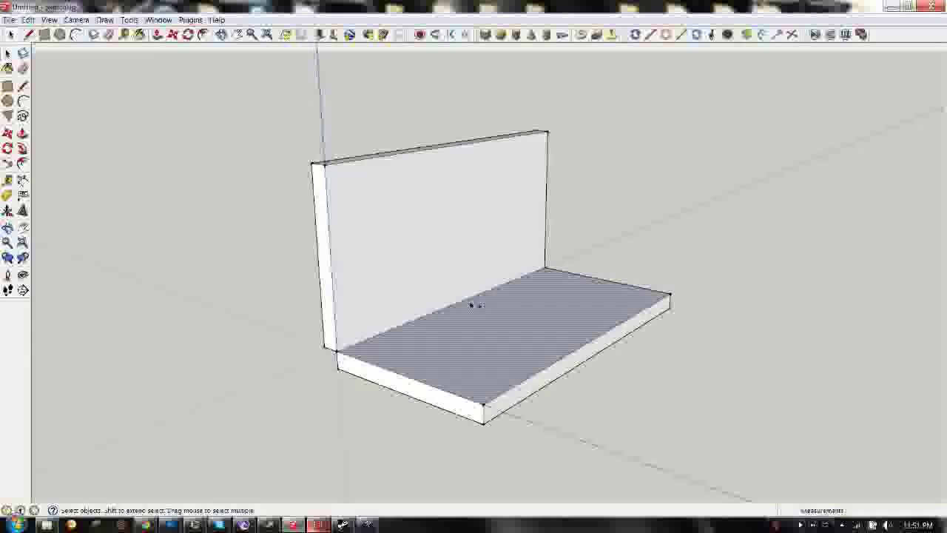
{"action": "left_click", "coordinate": [426, 356]}
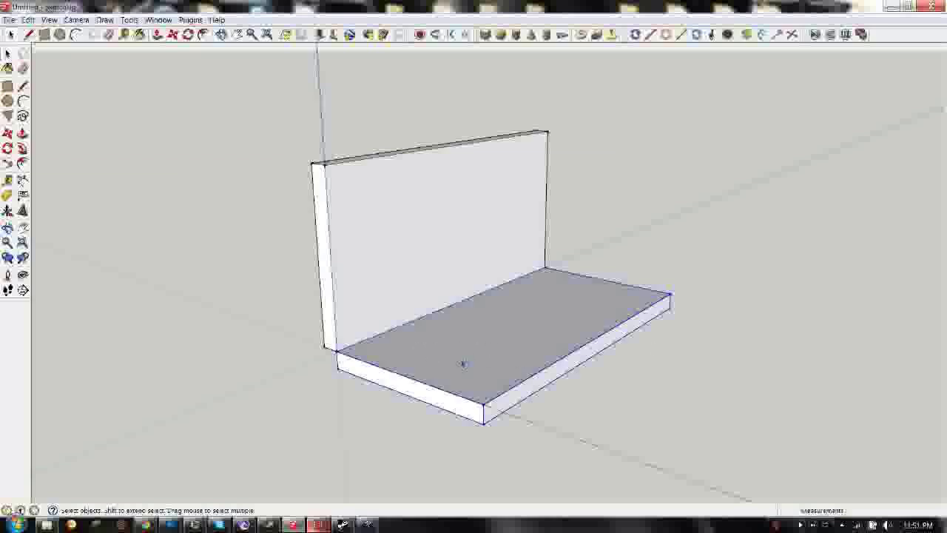
{"action": "middle_click_drag", "start_coordinate": [463, 363], "coordinate": [485, 334]}
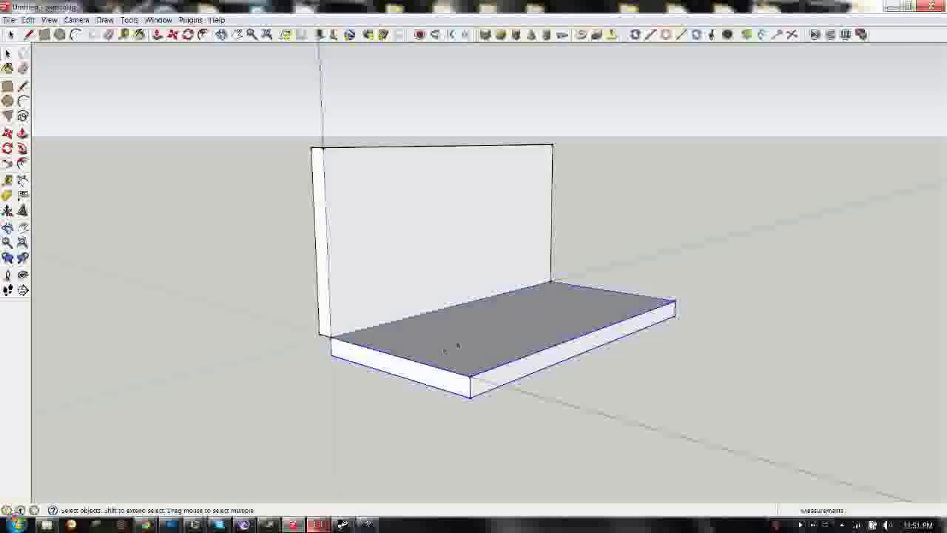
- Select all faces and edges of the wall and make them into their own group, separate from the slab
{"action": "left_click", "coordinate": [408, 250]}
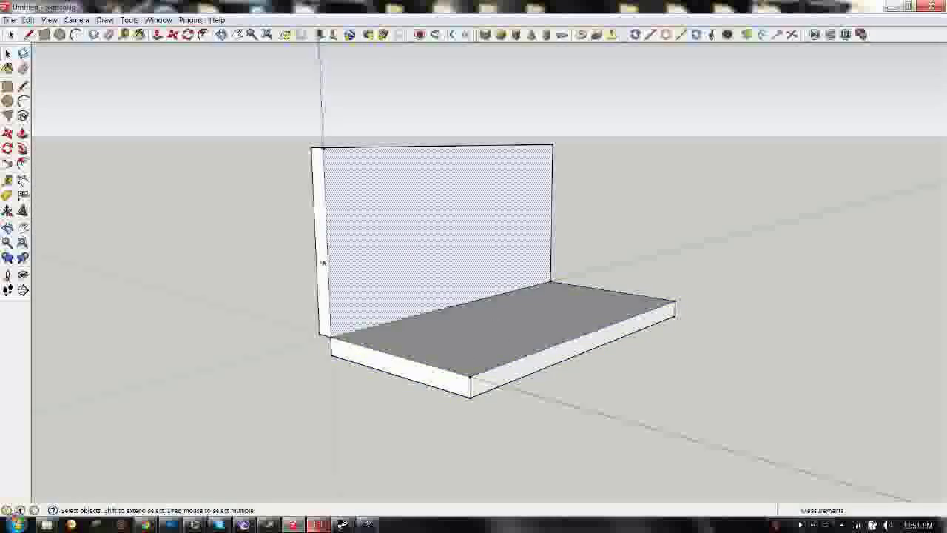
{"action": "mouse_move", "coordinate": [322, 262]}
{"action": "middle_mouse_down"}
{"action": "mouse_move", "coordinate": [581, 313]}
{"action": "mouse_move", "coordinate": [397, 323]}
{"action": "middle_mouse_up"}
{"action": "mouse_move", "coordinate": [223, 88]}
{"action": "left_mouse_down"}
{"action": "mouse_move", "coordinate": [668, 316]}
{"action": "mouse_move", "coordinate": [754, 333]}
{"action": "left_mouse_up"}
{"action": "middle_click_drag", "start_coordinate": [461, 324], "coordinate": [435, 242]}
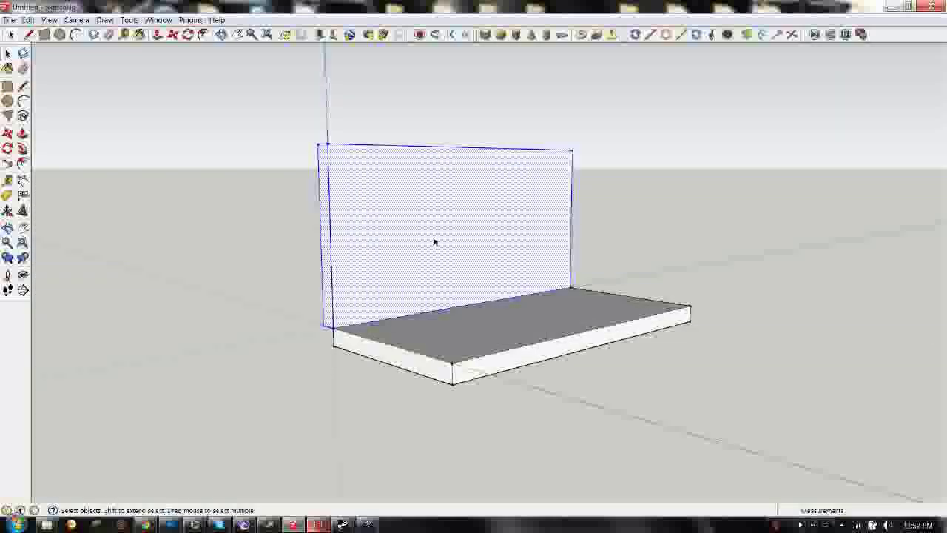
{"action": "right_click", "coordinate": [423, 210]}
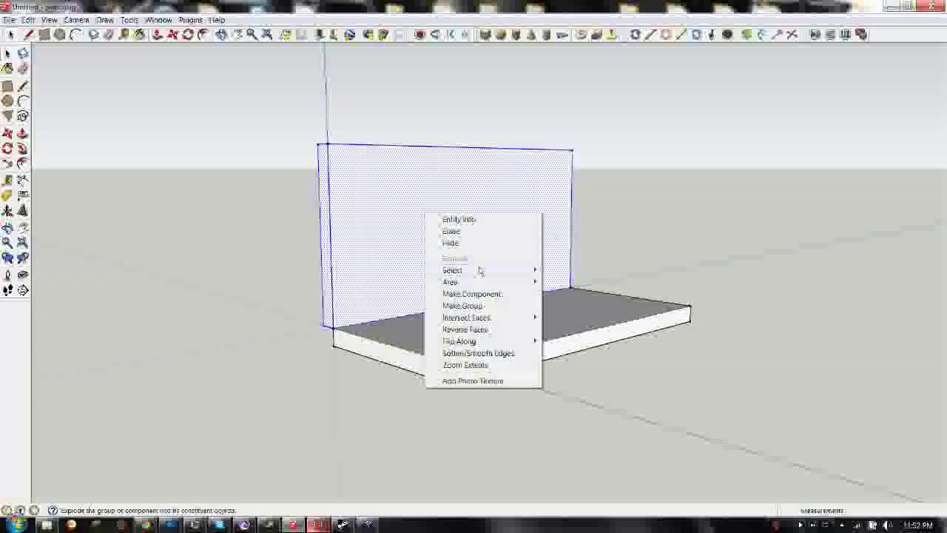
{"action": "left_click", "coordinate": [475, 308]}
{"action": "middle_click_drag", "start_coordinate": [399, 241], "coordinate": [436, 220]}
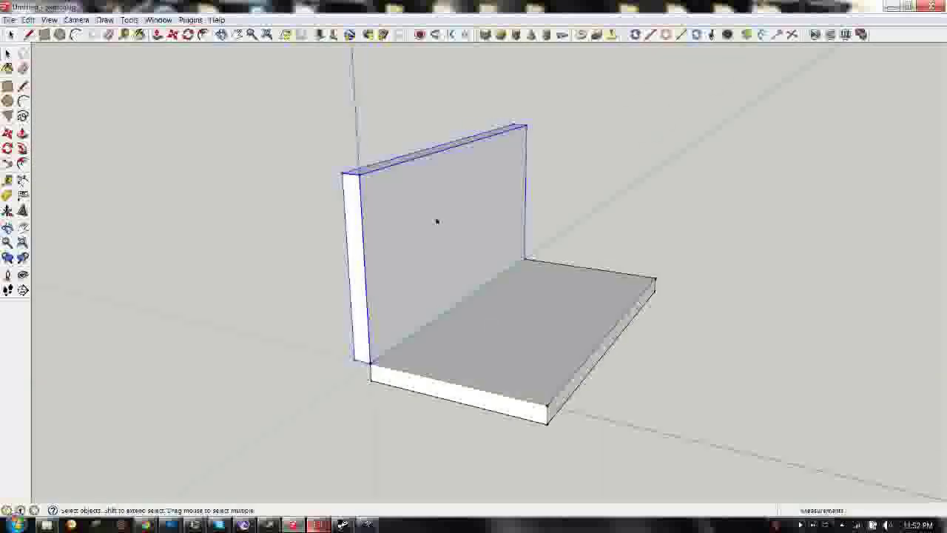
- Copy the grouped wall along the red axis to the opposite long side of the slab
{"action": "left_click", "coordinate": [172, 35]}
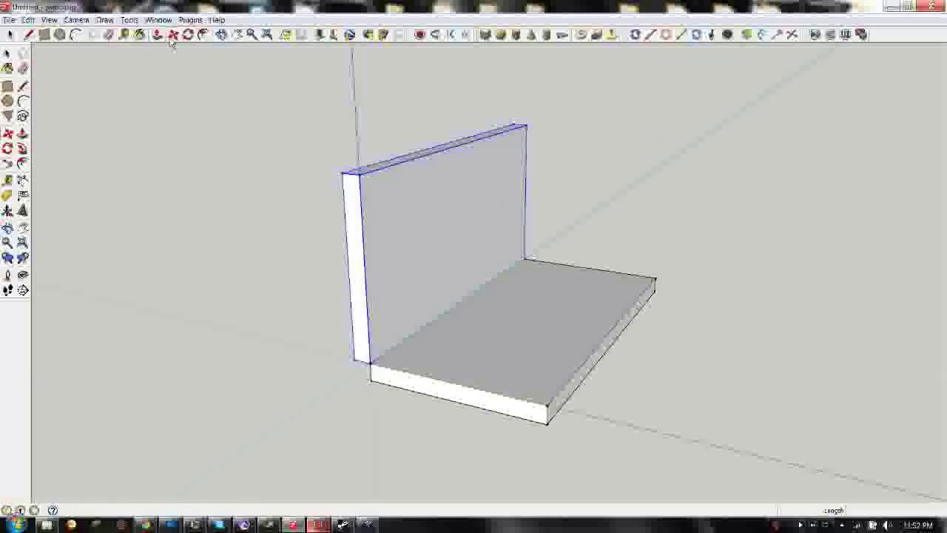
{"action": "middle_click_drag", "start_coordinate": [430, 329], "coordinate": [498, 328]}
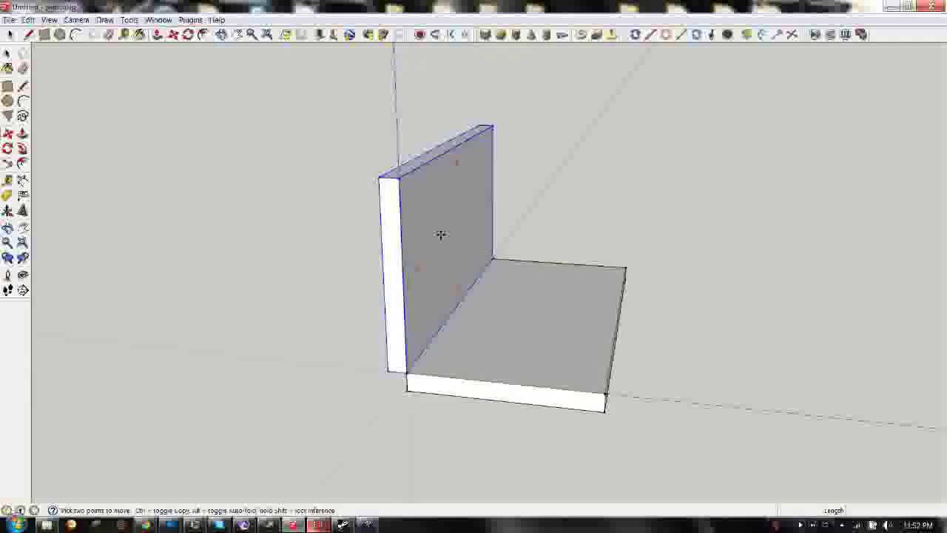
{"action": "middle_click_drag", "start_coordinate": [451, 223], "coordinate": [359, 255]}
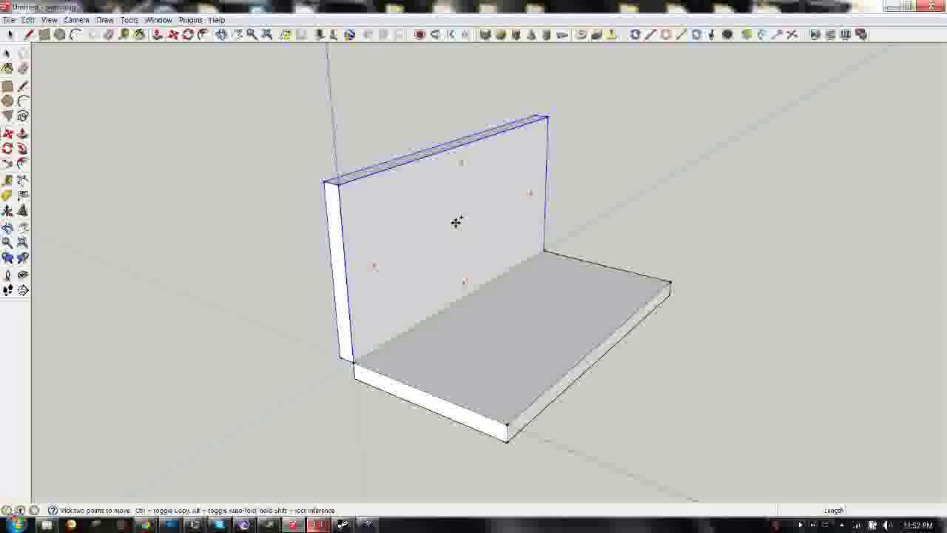
{"action": "left_click", "coordinate": [457, 222]}
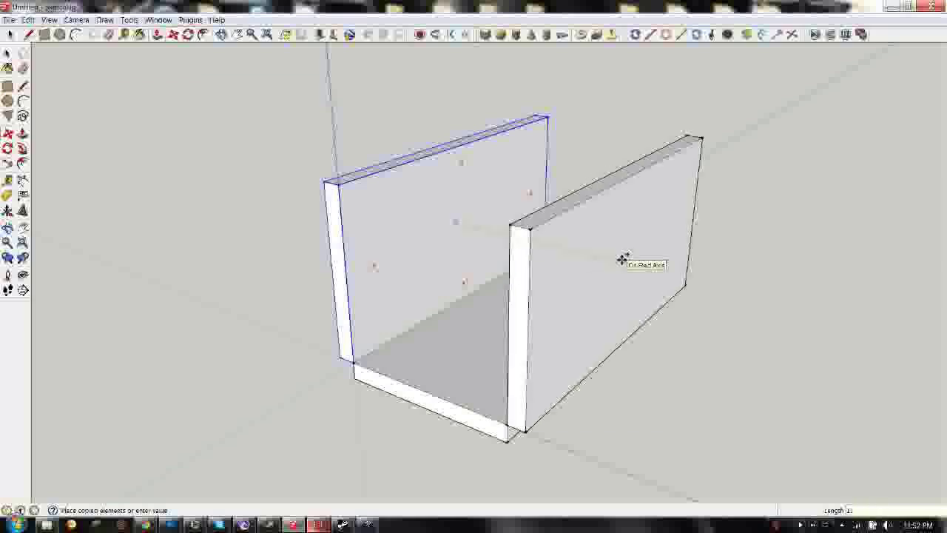
{"action": "left_click", "coordinate": [623, 258]}
- Move the copied wall slightly outward along the red axis so its inner face sits flush with the slab's edge
{"action": "middle_click_drag", "start_coordinate": [444, 277], "coordinate": [647, 206]}
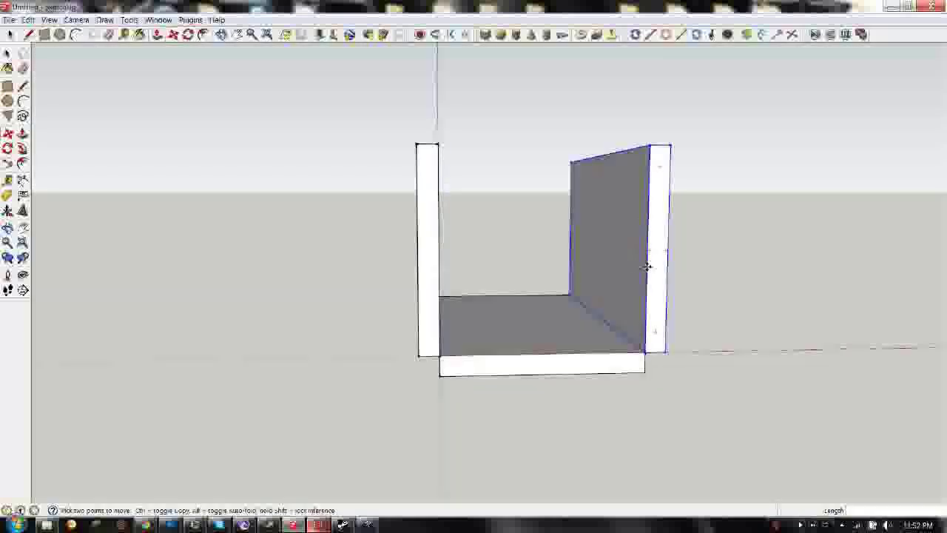
{"action": "left_click", "coordinate": [647, 266]}
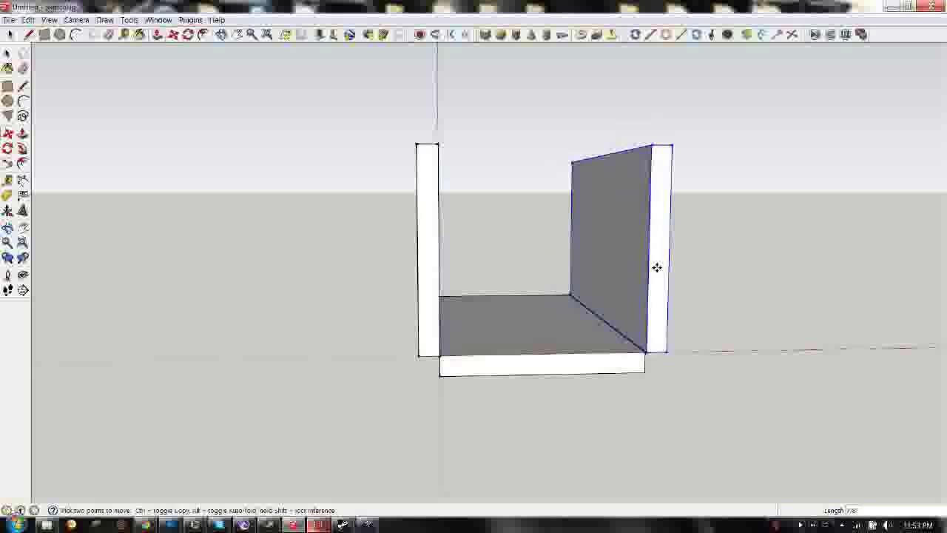
{"action": "middle_click_drag", "start_coordinate": [676, 262], "coordinate": [421, 232]}
{"action": "scroll", "coordinate": [503, 247], "scroll_direction": "down", "scroll_amount": 3}
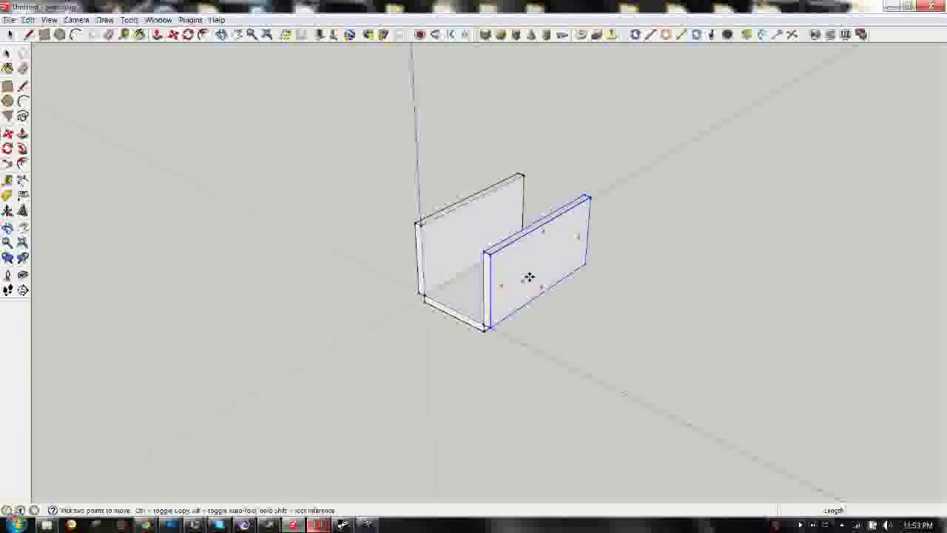
{"action": "scroll", "coordinate": [529, 277], "scroll_direction": "up", "scroll_amount": 4}
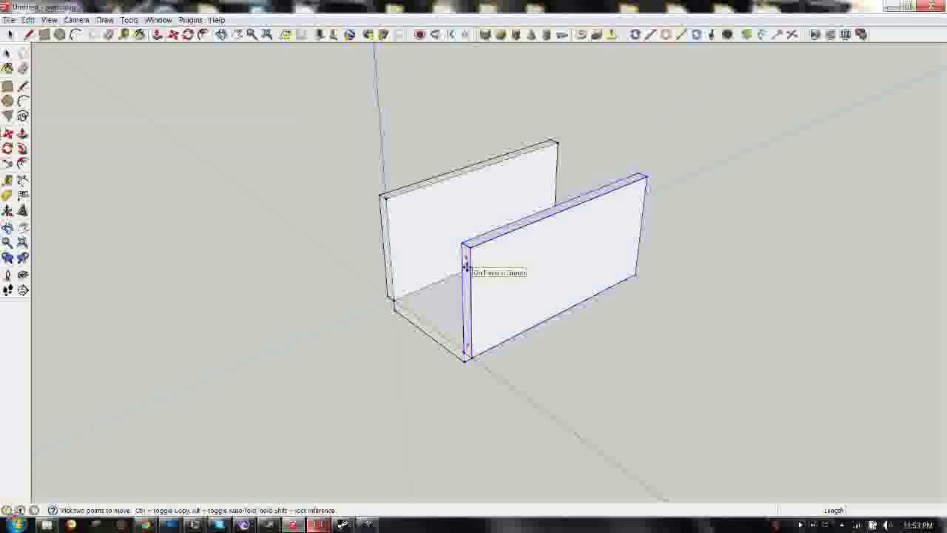
{"action": "middle_click_drag", "start_coordinate": [525, 268], "coordinate": [560, 248]}
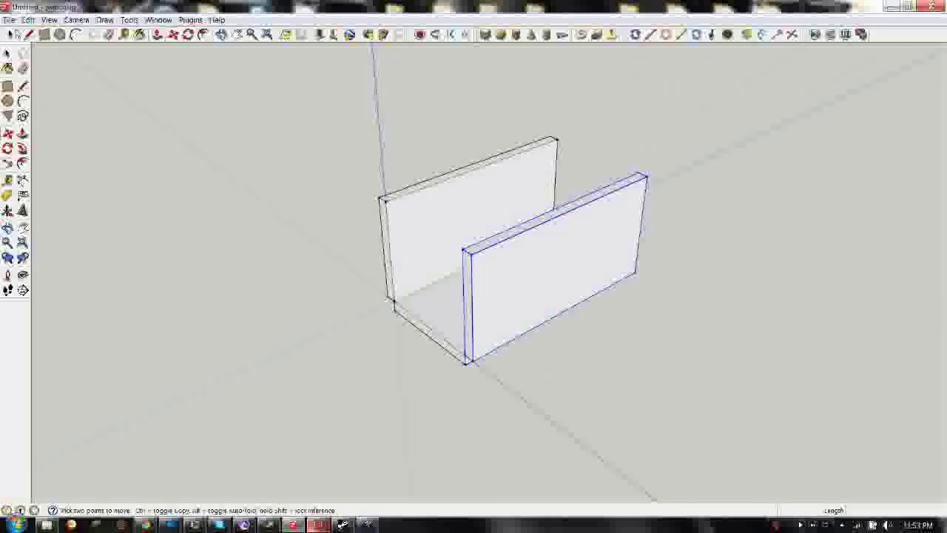
- Select the slab and the two walls in turn to check that each is its own group
{"action": "key", "text": "space"}
{"action": "left_click", "coordinate": [363, 323]}
{"action": "left_click", "coordinate": [484, 250]}
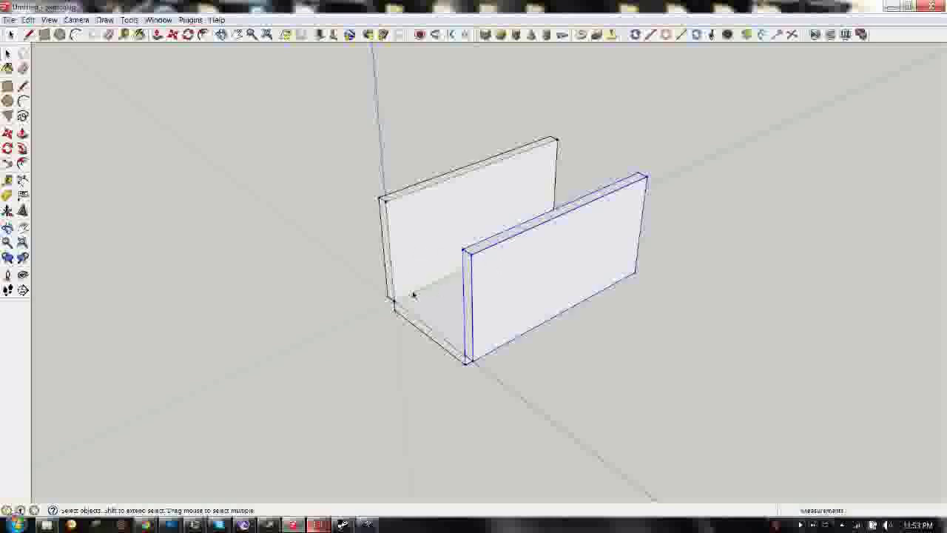
{"action": "left_click", "coordinate": [413, 229]}
{"action": "left_click", "coordinate": [522, 260]}
{"action": "left_click", "coordinate": [427, 246]}
{"action": "left_click", "coordinate": [417, 293]}
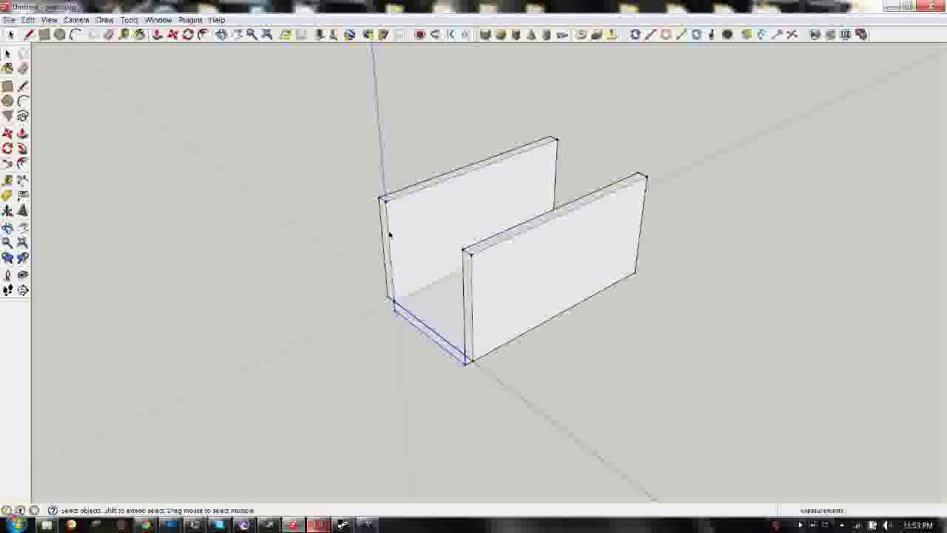
{"action": "middle_click_drag", "start_coordinate": [390, 234], "coordinate": [466, 205]}
{"action": "left_click", "coordinate": [512, 249]}
{"action": "left_click", "coordinate": [445, 302]}
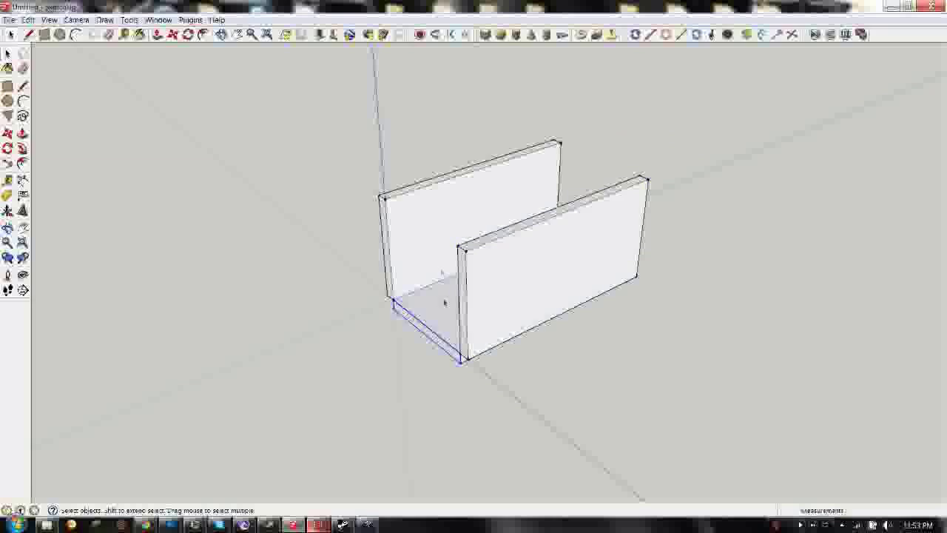
- Copy the second wall along the red axis to the middle of the slab, between the two side walls
{"action": "left_click", "coordinate": [172, 34]}
{"action": "middle_click_drag", "start_coordinate": [290, 110], "coordinate": [503, 185]}
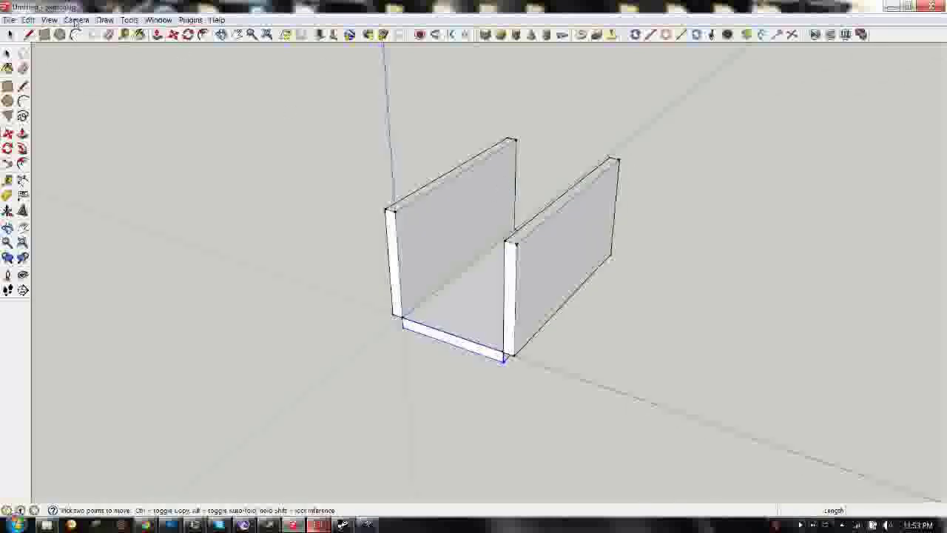
{"action": "left_click", "coordinate": [9, 35]}
{"action": "left_click", "coordinate": [359, 223]}
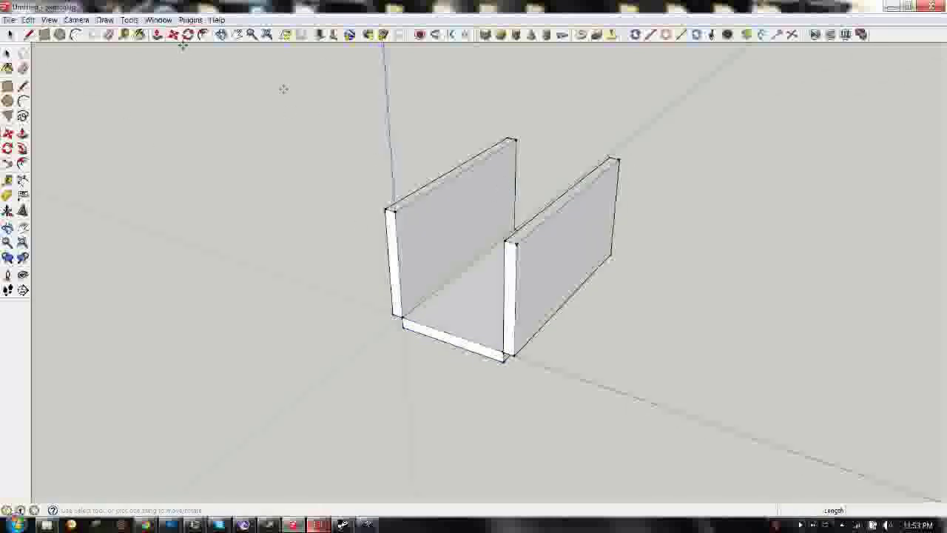
{"action": "middle_click_drag", "start_coordinate": [284, 89], "coordinate": [434, 190]}
{"action": "middle_click_drag", "start_coordinate": [387, 141], "coordinate": [472, 3]}
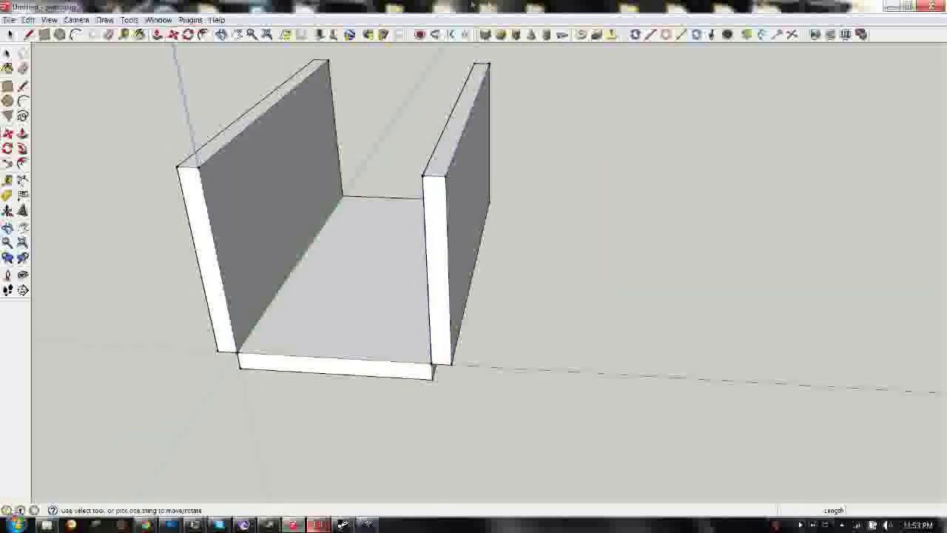
{"action": "left_click", "coordinate": [437, 222]}
{"action": "key", "text": "ctrl"}
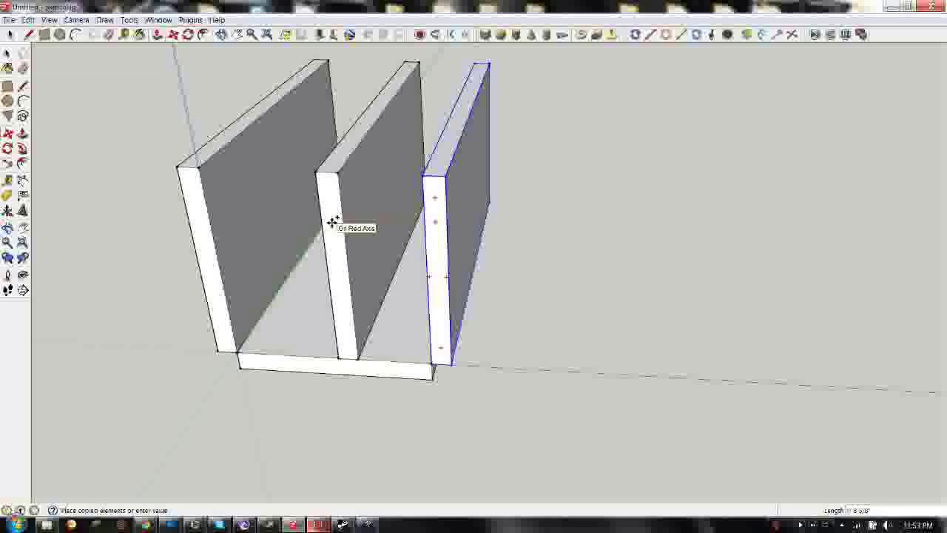
{"action": "left_click", "coordinate": [332, 222]}
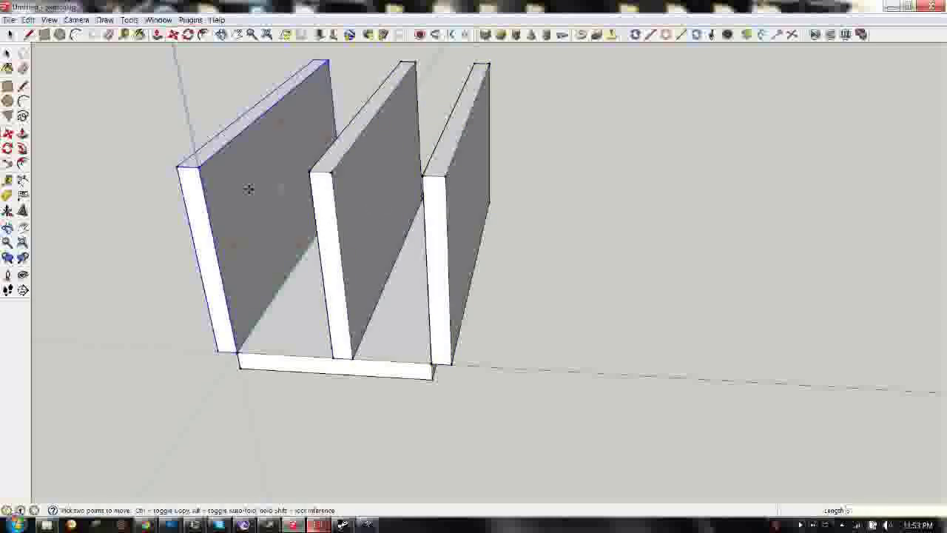
- Rotate the middle wall copy 90 degrees about its front face so it lies horizontal between the side walls
{"action": "middle_click_drag", "start_coordinate": [247, 188], "coordinate": [421, 233]}
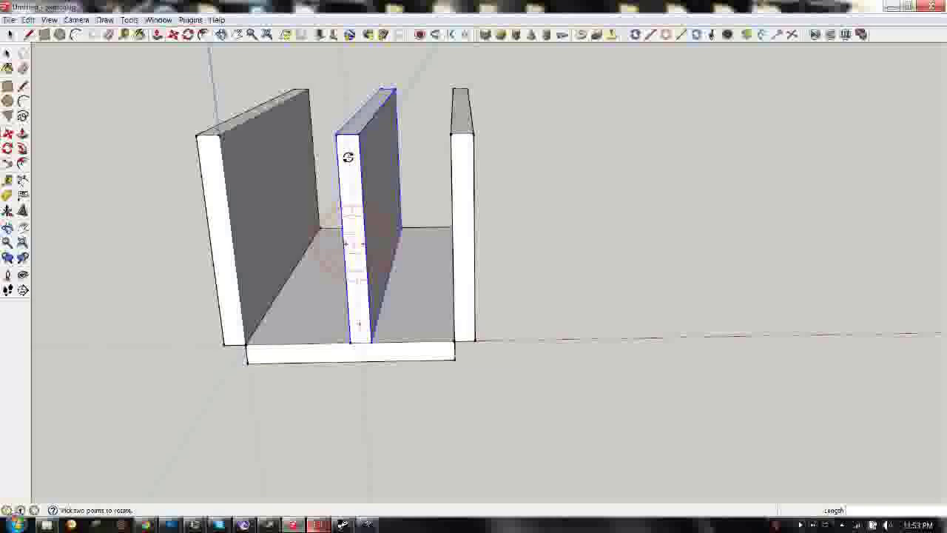
{"action": "left_click", "coordinate": [347, 157]}
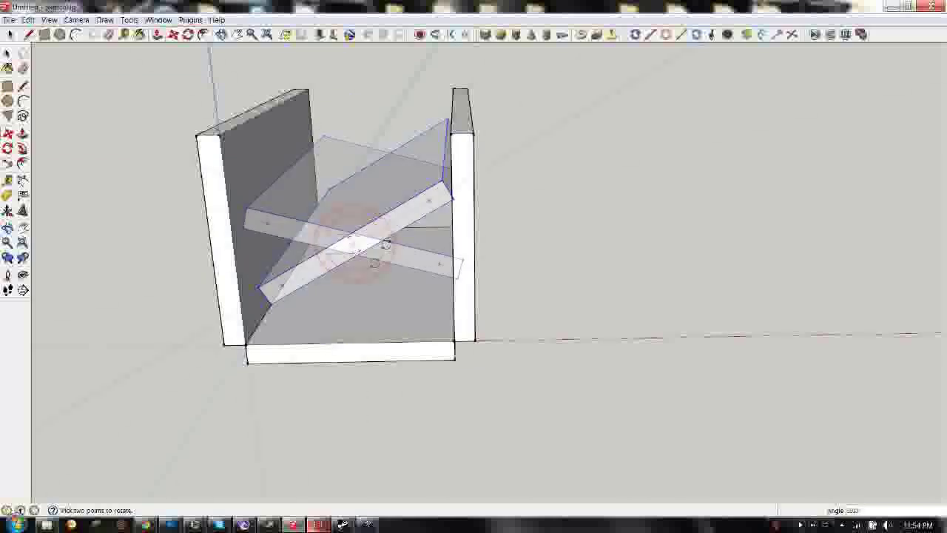
{"action": "left_click", "coordinate": [314, 244]}
{"action": "key", "text": "m"}
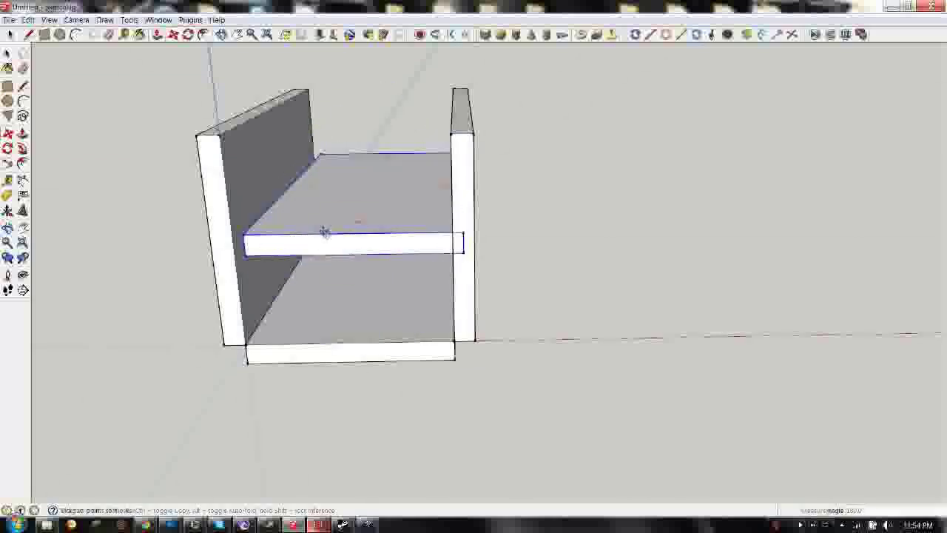
- Move the horizontal panel by its lower front corner up to the top of the side walls as a roof
{"action": "middle_click_drag", "start_coordinate": [324, 230], "coordinate": [448, 239]}
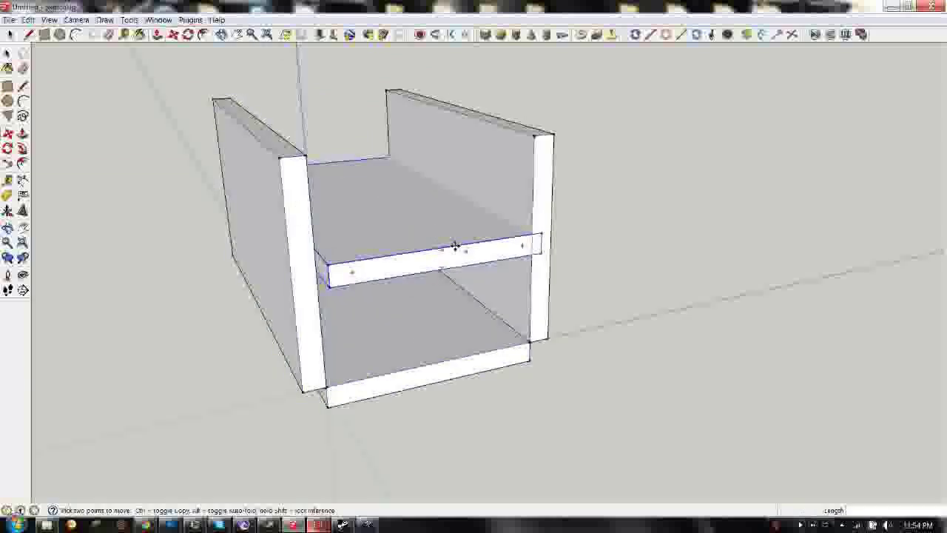
{"action": "middle_click_drag", "start_coordinate": [384, 223], "coordinate": [489, 205]}
{"action": "scroll", "coordinate": [467, 207], "scroll_direction": "up", "scroll_amount": 3}
{"action": "scroll", "coordinate": [525, 357], "scroll_direction": "up", "scroll_amount": 3}
{"action": "scroll", "coordinate": [531, 390], "scroll_direction": "up", "scroll_amount": 4}
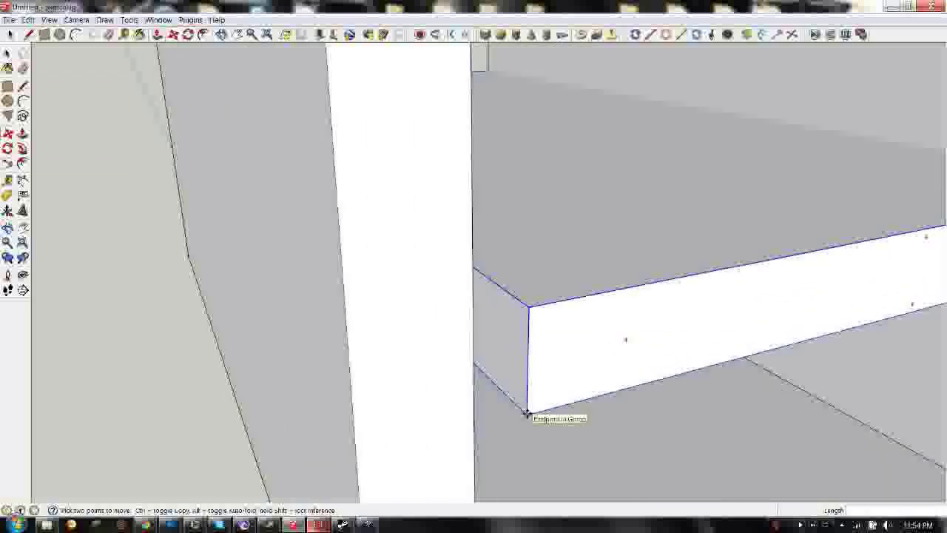
{"action": "scroll", "coordinate": [526, 413], "scroll_direction": "down", "scroll_amount": 8}
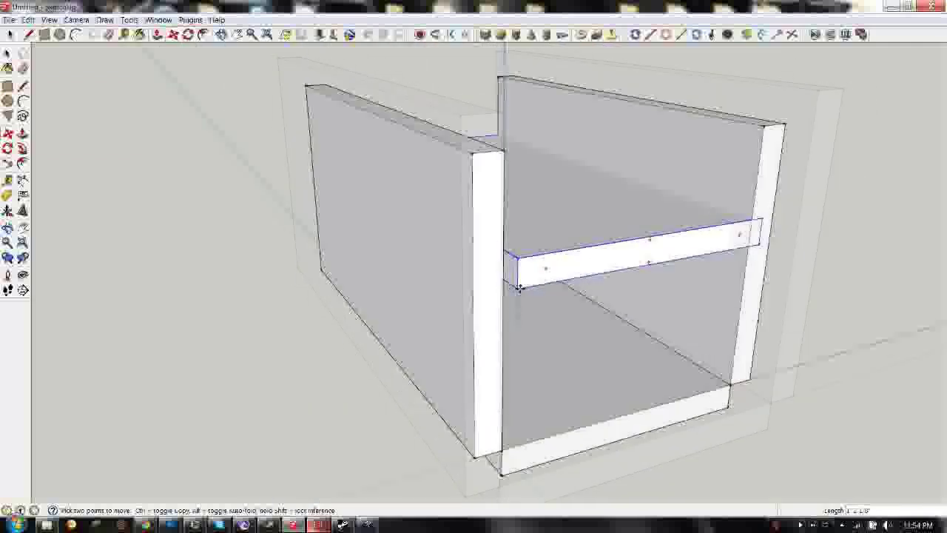
{"action": "middle_click_drag", "start_coordinate": [532, 370], "coordinate": [546, 313]}
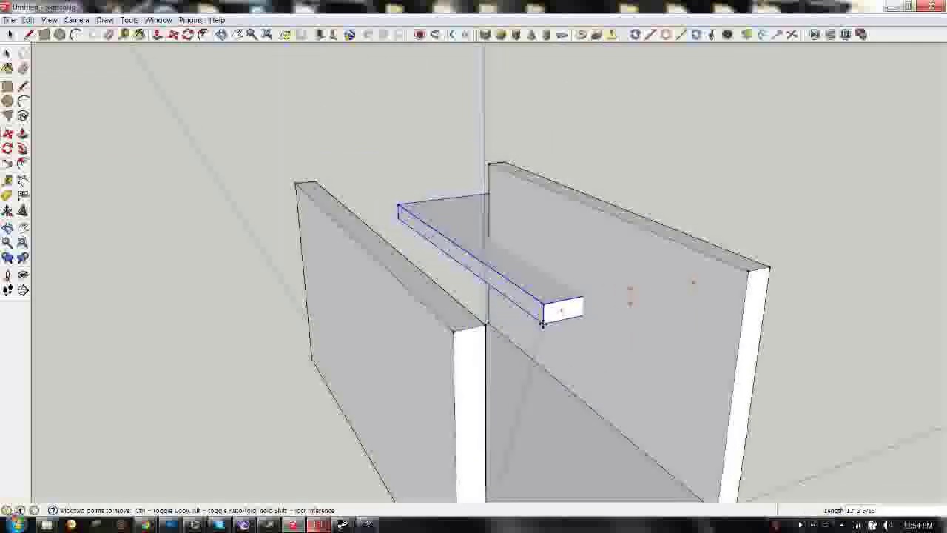
{"action": "scroll", "coordinate": [530, 321], "scroll_direction": "up", "scroll_amount": 2}
{"action": "scroll", "coordinate": [529, 326], "scroll_direction": "down", "scroll_amount": 2}
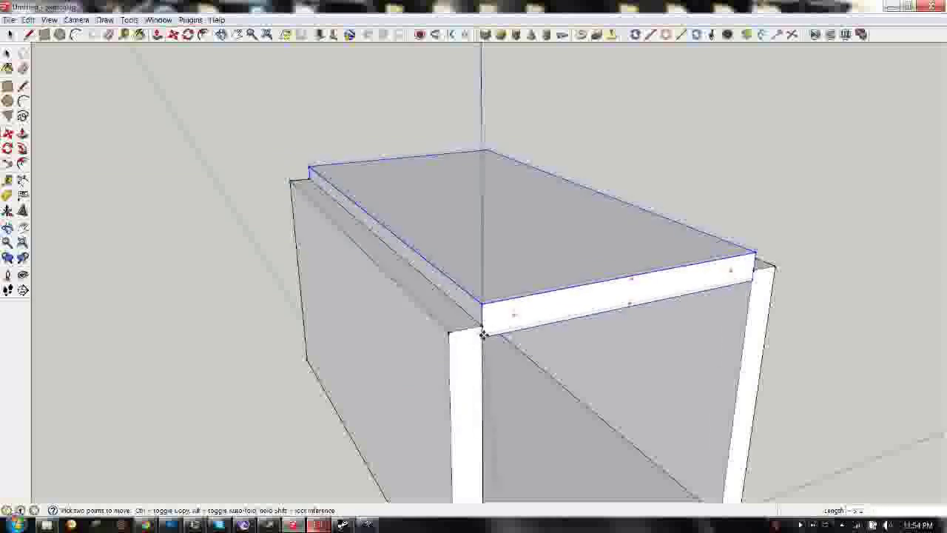
- Snap the roof panel's lower front corner to the top inner endpoint of the adjacent side wall
{"action": "scroll", "coordinate": [482, 326], "scroll_direction": "up", "scroll_amount": 4}
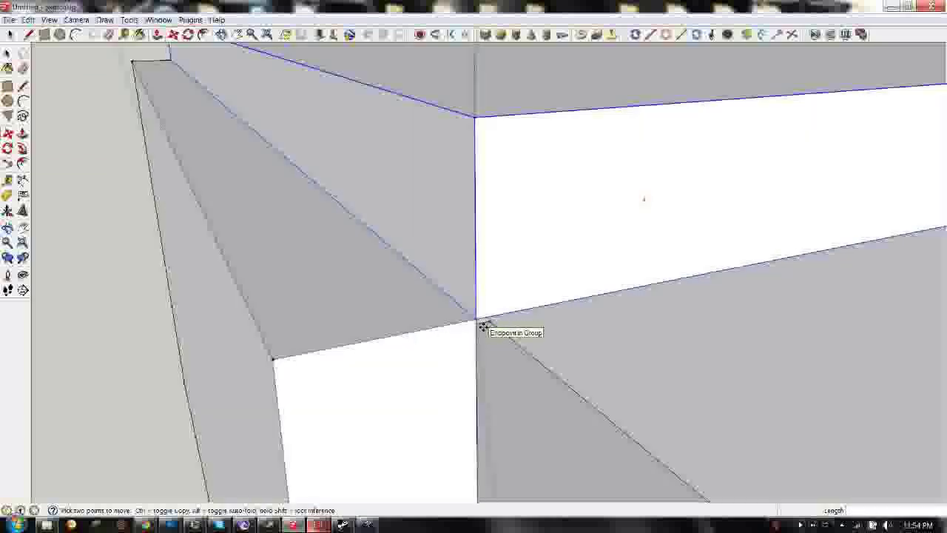
{"action": "scroll", "coordinate": [474, 311], "scroll_direction": "down", "scroll_amount": 2}
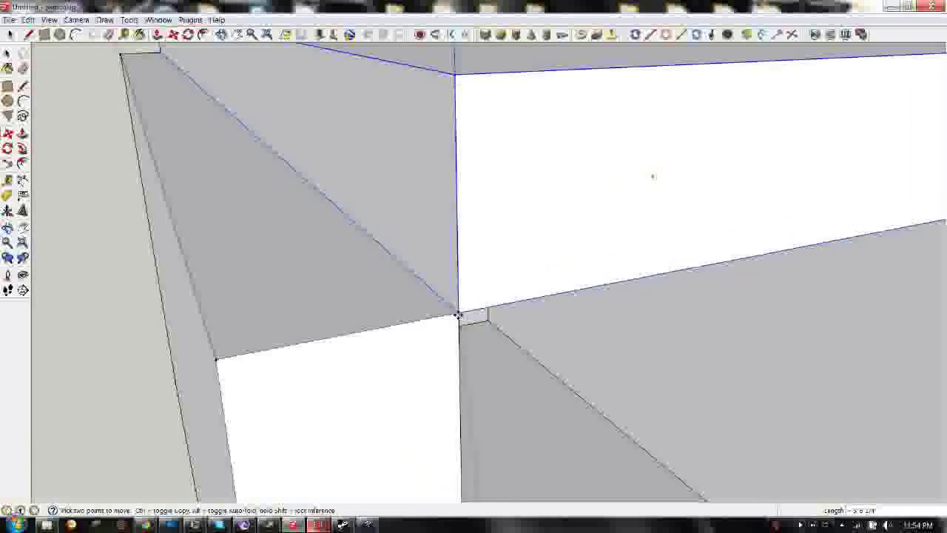
{"action": "scroll", "coordinate": [462, 311], "scroll_direction": "down", "scroll_amount": 6}
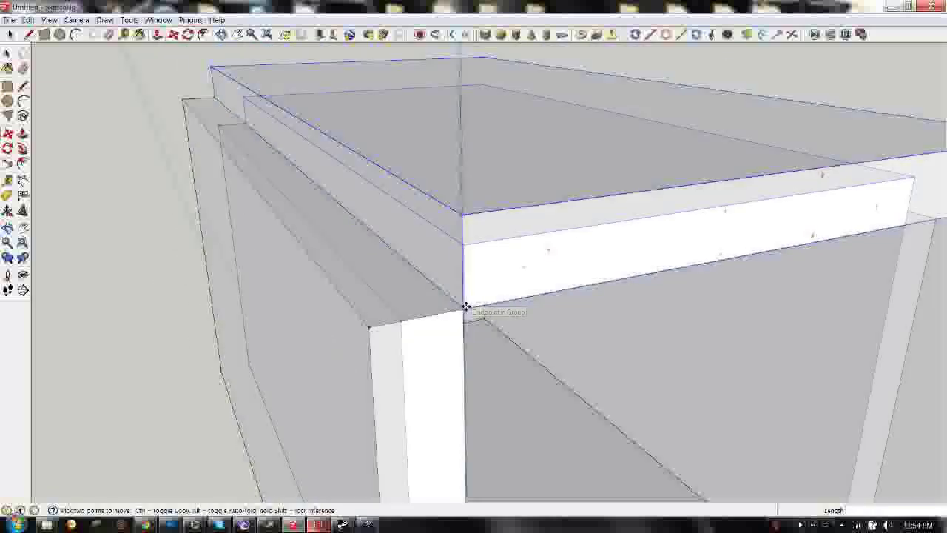
- Examine how the roof panel's lower edges meet the top inner edges of both side walls
{"action": "mouse_move", "coordinate": [493, 281]}
{"action": "middle_mouse_down"}
{"action": "mouse_move", "coordinate": [571, 265]}
{"action": "mouse_move", "coordinate": [385, 254]}
{"action": "mouse_move", "coordinate": [451, 233]}
{"action": "mouse_move", "coordinate": [518, 325]}
{"action": "middle_mouse_up"}
{"action": "scroll", "coordinate": [408, 224], "scroll_direction": "up", "scroll_amount": 4}
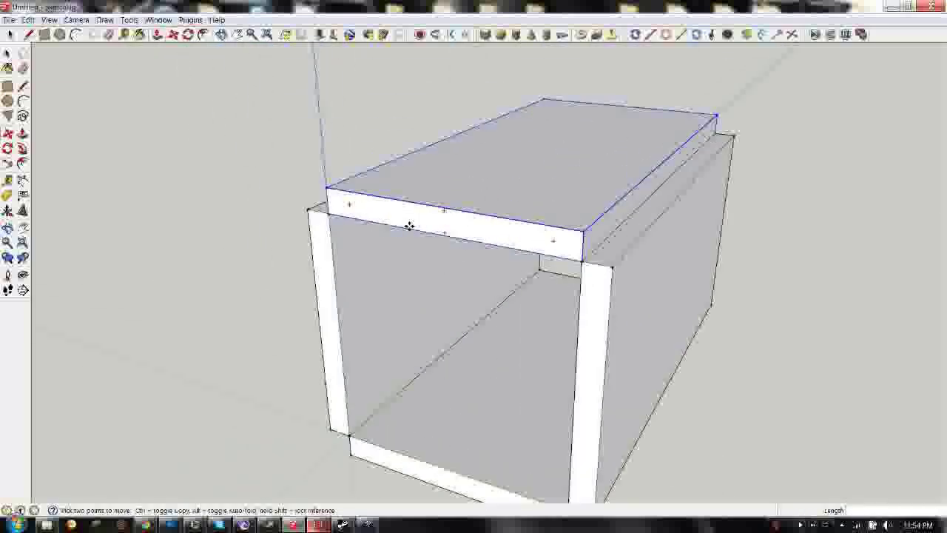
{"action": "mouse_move", "coordinate": [407, 224]}
{"action": "middle_mouse_down"}
{"action": "mouse_move", "coordinate": [664, 200]}
{"action": "mouse_move", "coordinate": [404, 245]}
{"action": "middle_mouse_up"}
{"action": "scroll", "coordinate": [404, 245], "scroll_direction": "up", "scroll_amount": 2}
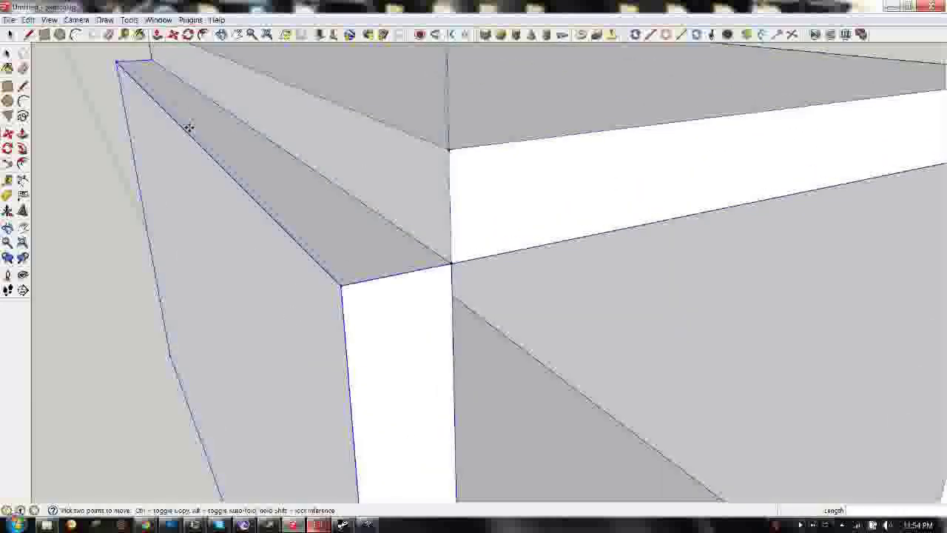
{"action": "mouse_move", "coordinate": [185, 126]}
{"action": "middle_mouse_down"}
{"action": "mouse_move", "coordinate": [377, 360]}
{"action": "mouse_move", "coordinate": [222, 348]}
{"action": "mouse_move", "coordinate": [200, 254]}
{"action": "mouse_move", "coordinate": [444, 208]}
{"action": "middle_mouse_up"}
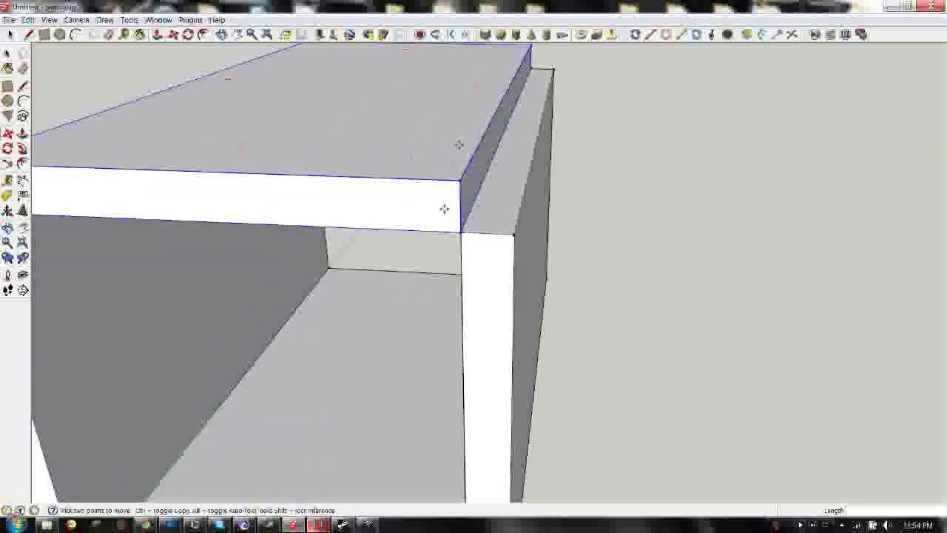
{"action": "scroll", "coordinate": [469, 391], "scroll_direction": "down", "scroll_amount": 6}
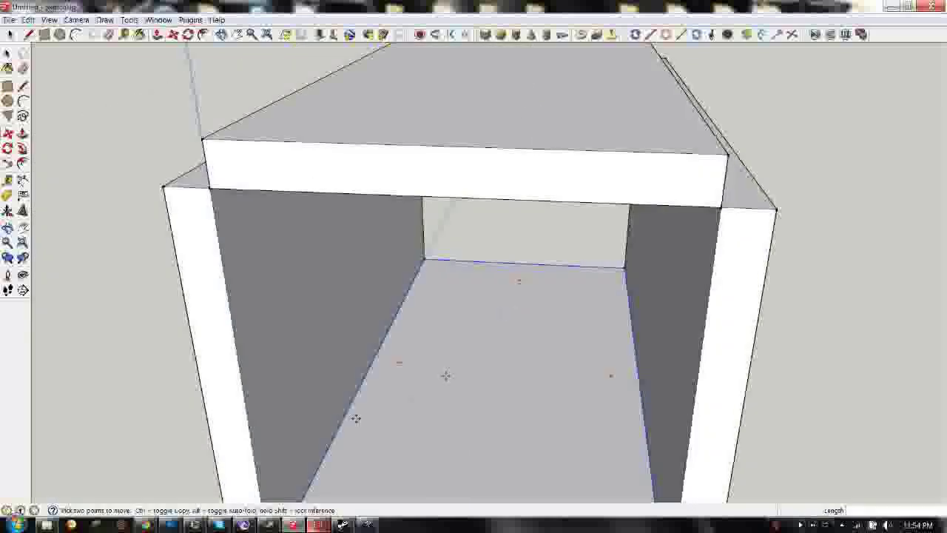
{"action": "mouse_move", "coordinate": [467, 368]}
{"action": "middle_mouse_down"}
{"action": "mouse_move", "coordinate": [478, 293]}
{"action": "mouse_move", "coordinate": [525, 297]}
{"action": "middle_mouse_up"}
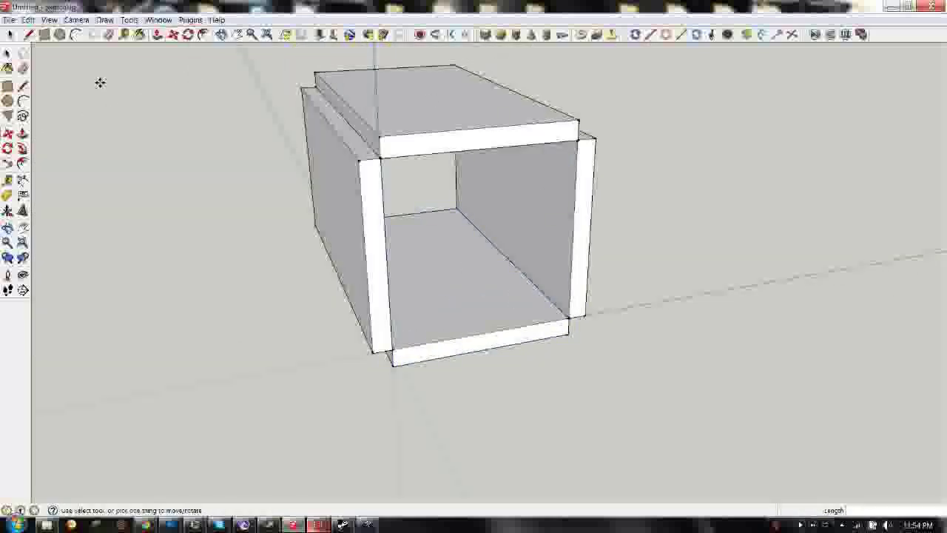
- Draw a 10' by 10' rectangle across the open front between the slab, side walls and roof, and pull it outward 1'
{"action": "left_click", "coordinate": [44, 34]}
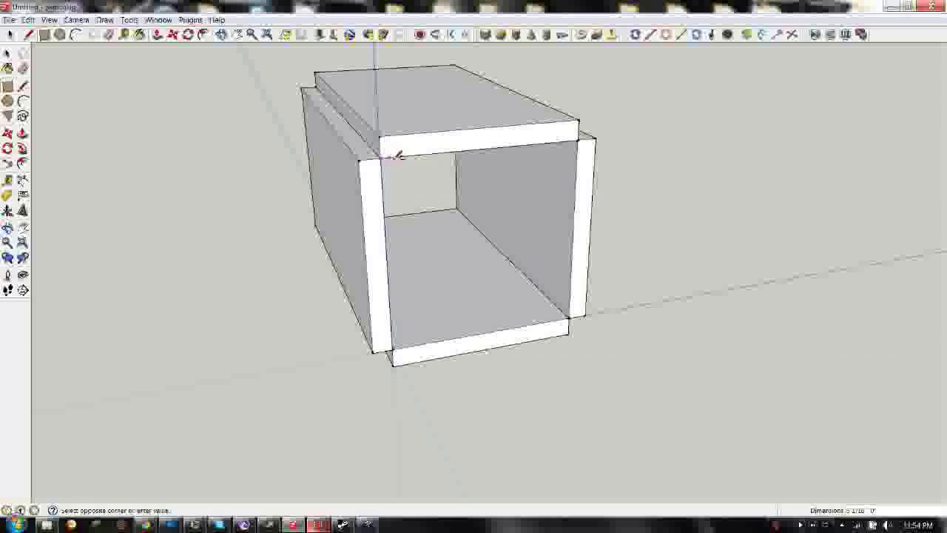
{"action": "left_click", "coordinate": [8, 35]}
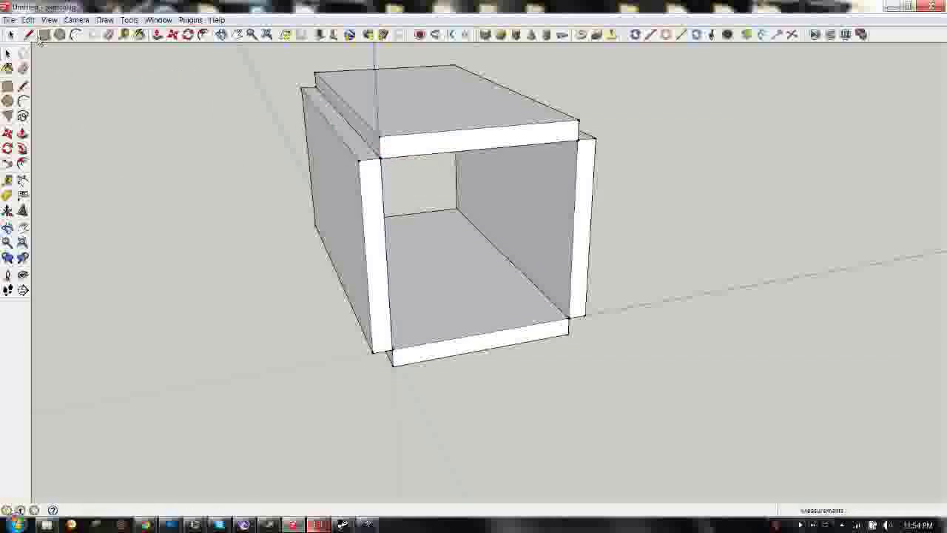
{"action": "left_click", "coordinate": [385, 156]}
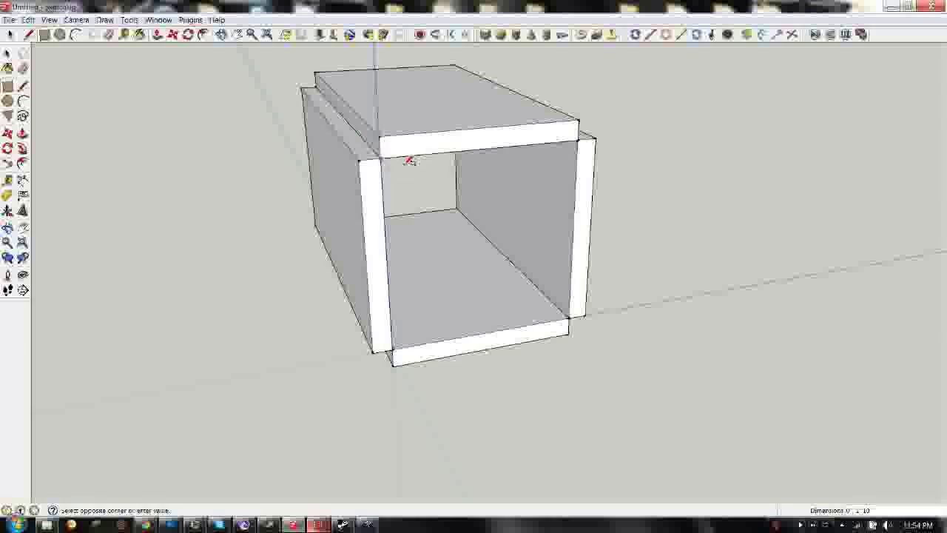
{"action": "left_click", "coordinate": [574, 315]}
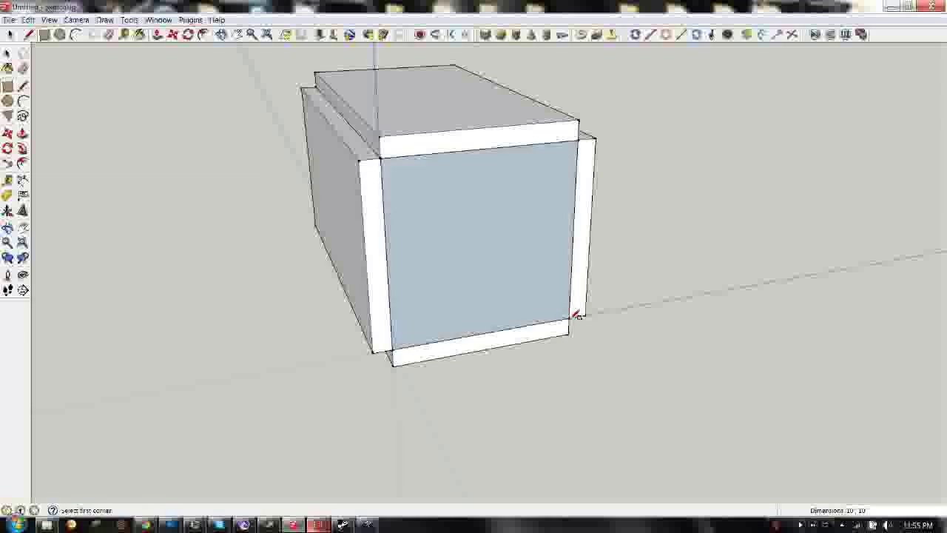
{"action": "key", "text": "p"}
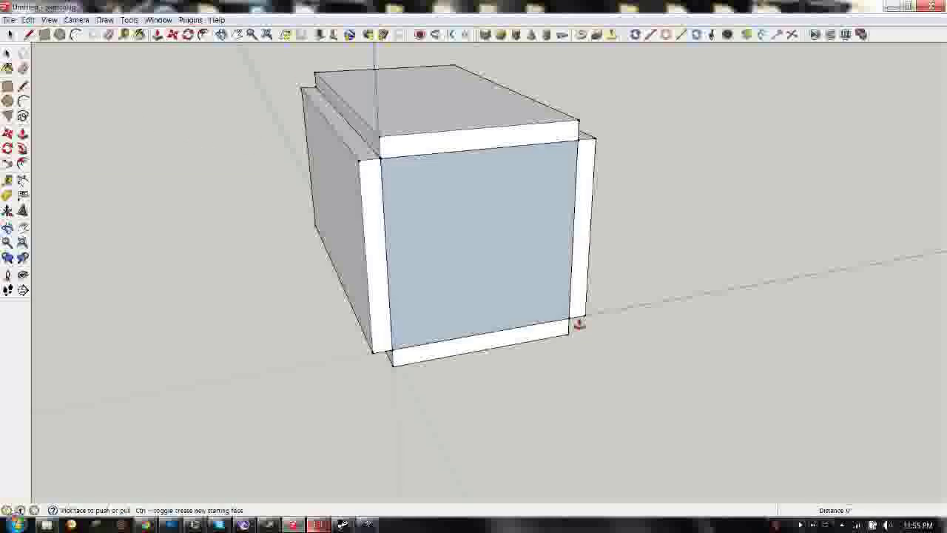
{"action": "left_click", "coordinate": [506, 287]}
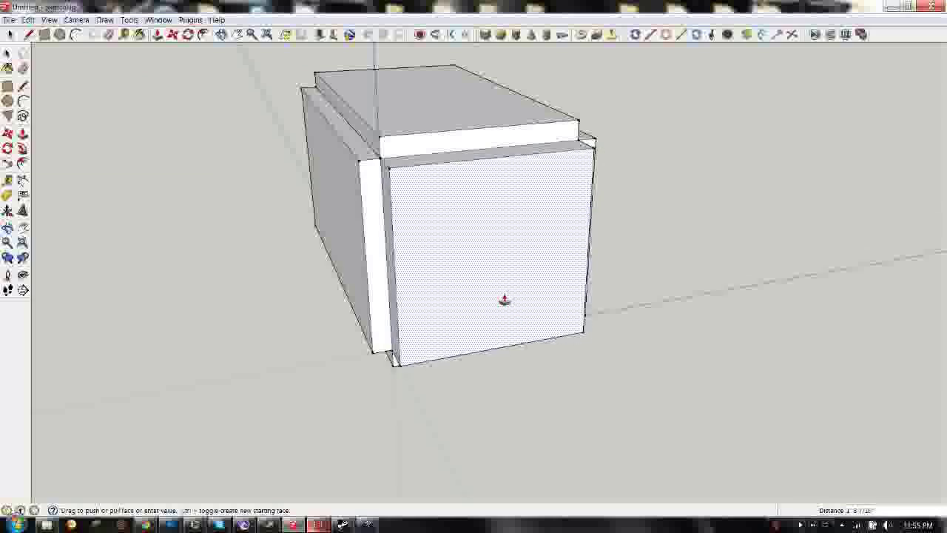
{"action": "left_click", "coordinate": [505, 299]}
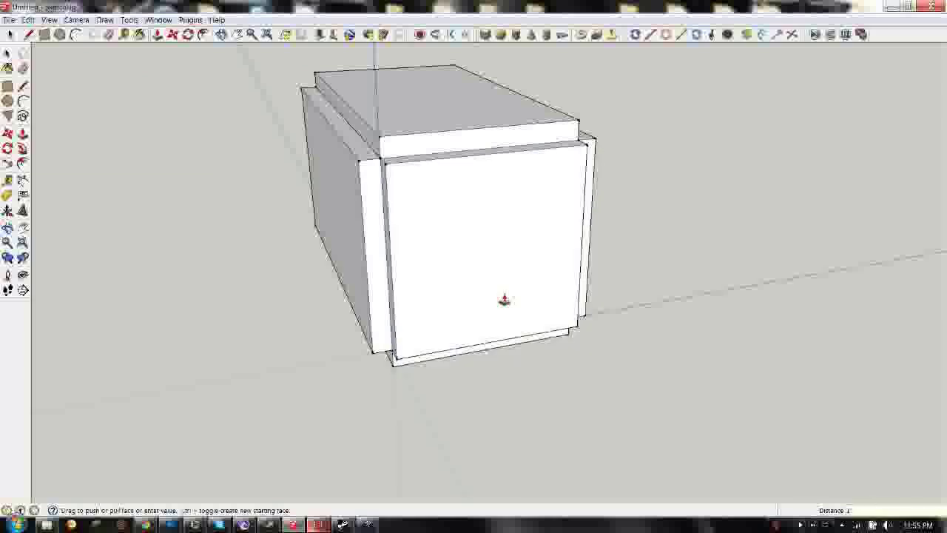
- Select all the geometry of the new front end wall and make it a group
{"action": "middle_click_drag", "start_coordinate": [503, 301], "coordinate": [337, 211]}
{"action": "middle_click_drag", "start_coordinate": [511, 267], "coordinate": [488, 234]}
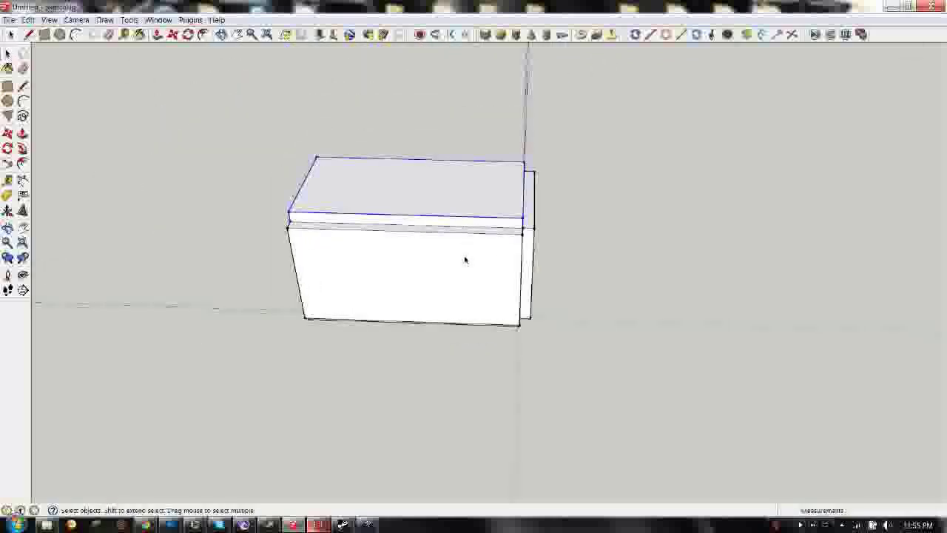
{"action": "left_click", "coordinate": [465, 260]}
{"action": "left_click_drag", "start_coordinate": [553, 328], "coordinate": [577, 328]}
{"action": "middle_click_drag", "start_coordinate": [577, 327], "coordinate": [258, 190]}
{"action": "right_click", "coordinate": [532, 250]}
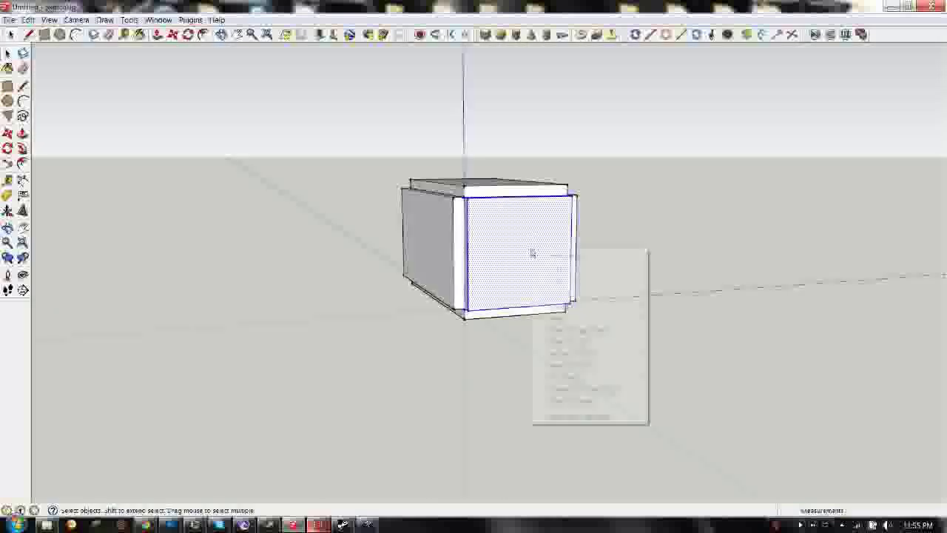
{"action": "left_click", "coordinate": [568, 342]}
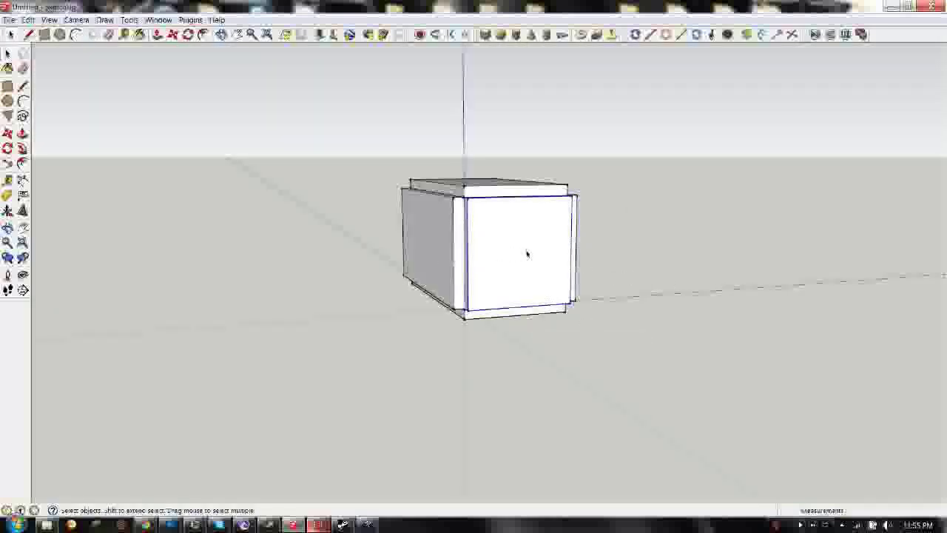
- Copy the front end wall along the green axis to close the opposite open end of the box
{"action": "middle_click_drag", "start_coordinate": [450, 256], "coordinate": [642, 284]}
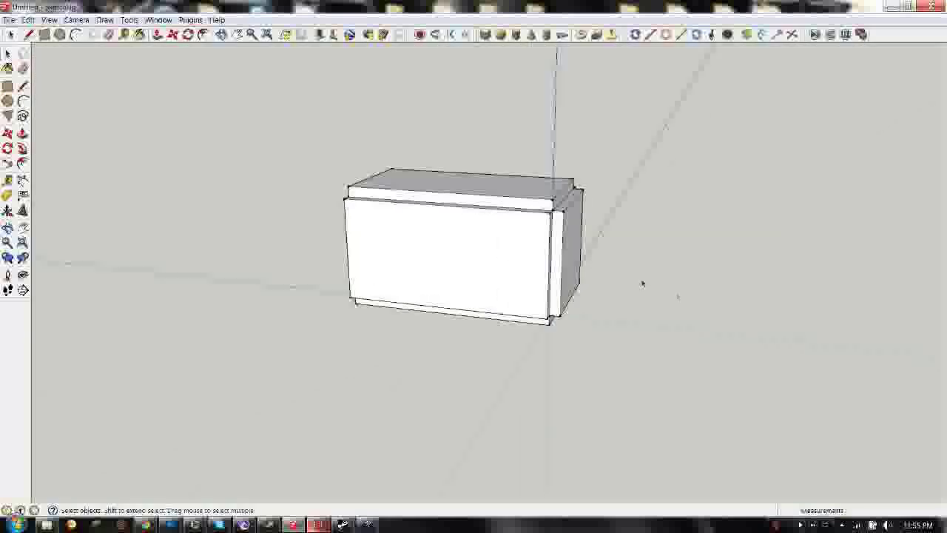
{"action": "left_click", "coordinate": [173, 34]}
{"action": "key", "text": "ctrl"}
{"action": "left_click", "coordinate": [571, 254]}
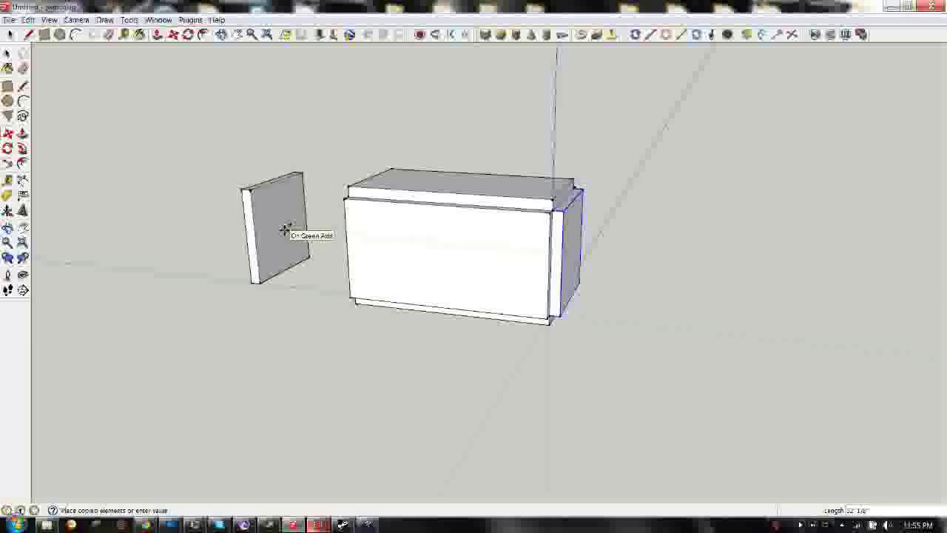
{"action": "key", "text": "Escape"}
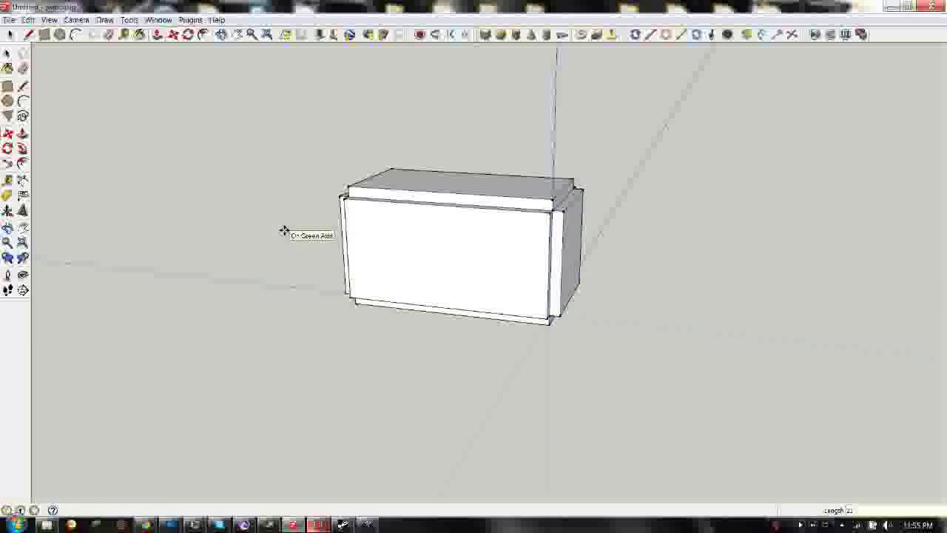
{"action": "middle_click_drag", "start_coordinate": [282, 230], "coordinate": [415, 289]}
{"action": "scroll", "coordinate": [362, 261], "scroll_direction": "up", "scroll_amount": 4}
{"action": "scroll", "coordinate": [429, 277], "scroll_direction": "down", "scroll_amount": 5}
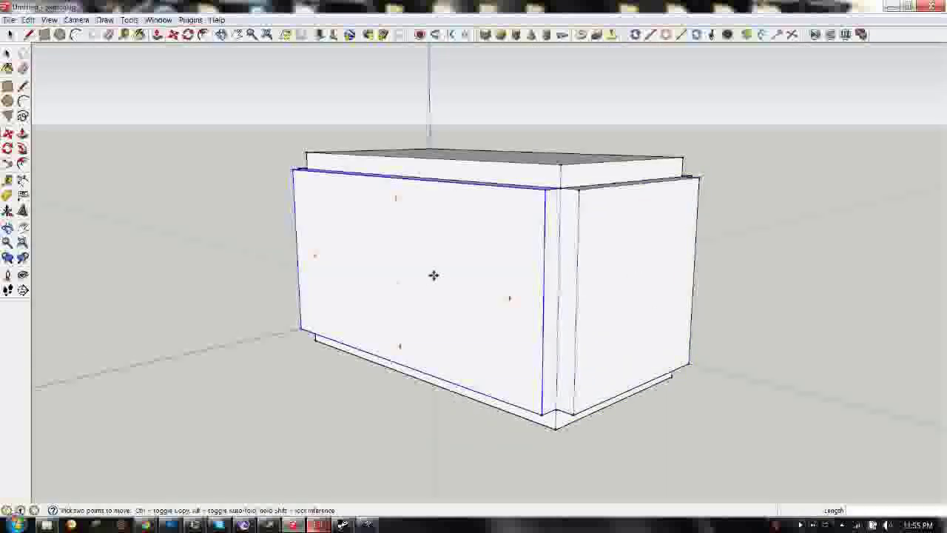
{"action": "key", "text": "space"}
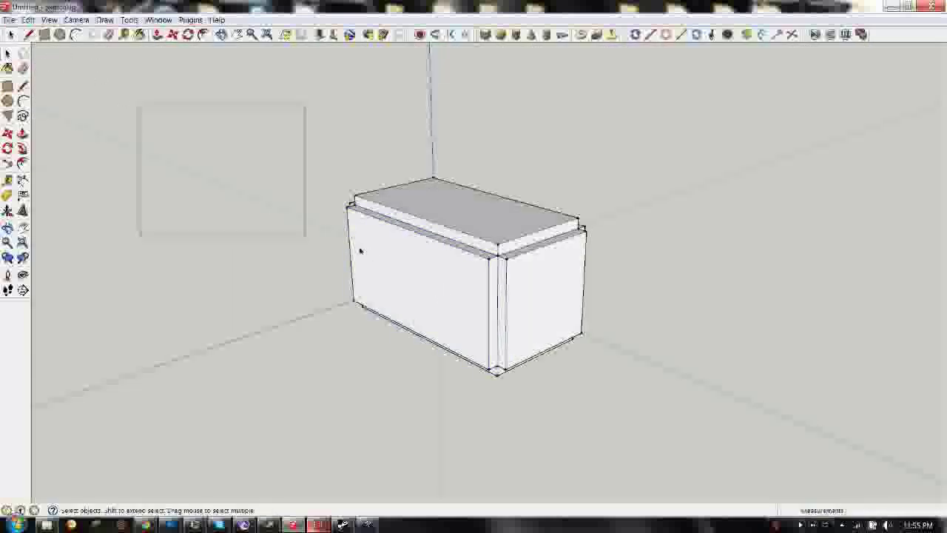
- Export the finished box model as a Source Hammer VMF file to the Desktop
{"action": "left_click", "coordinate": [193, 20]}
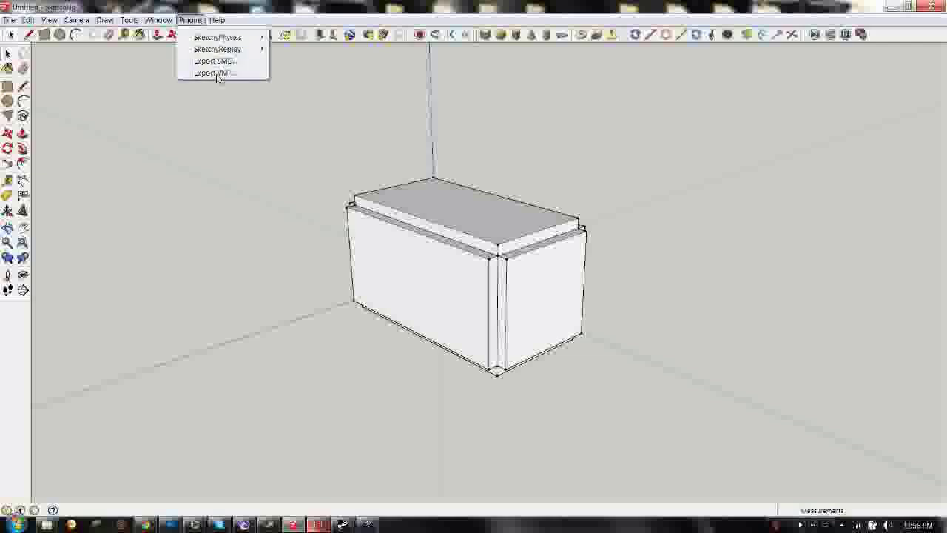
{"action": "left_click", "coordinate": [215, 72]}
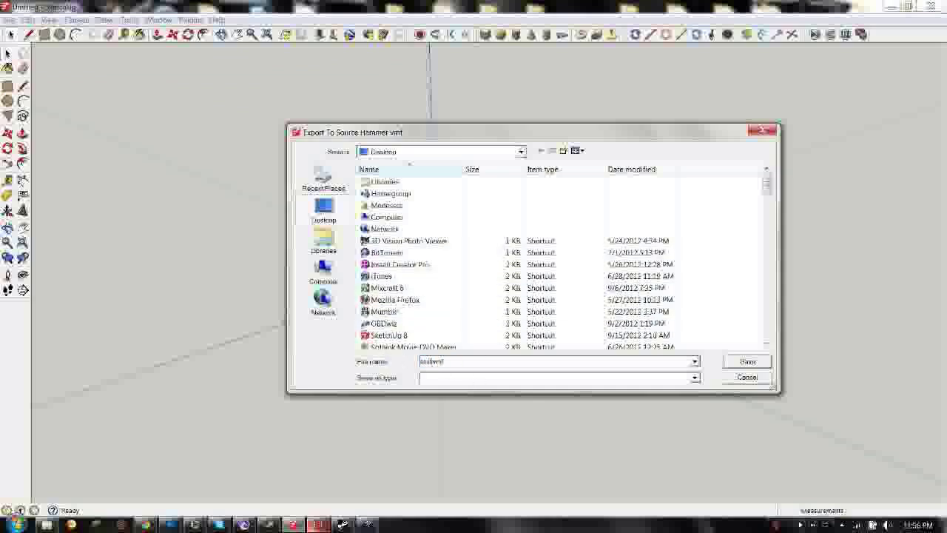
{"action": "left_click", "coordinate": [748, 361]}
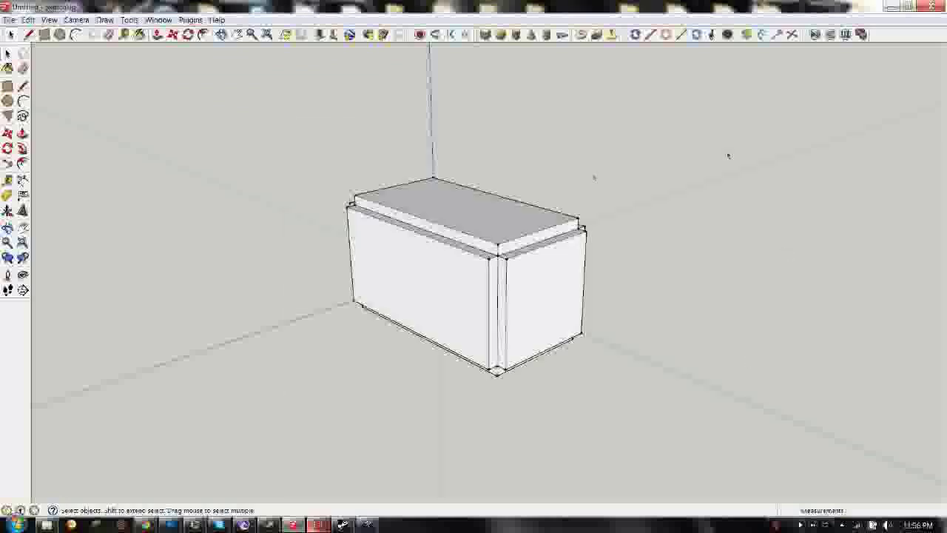
{"action": "middle_click_drag", "start_coordinate": [510, 311], "coordinate": [656, 105]}
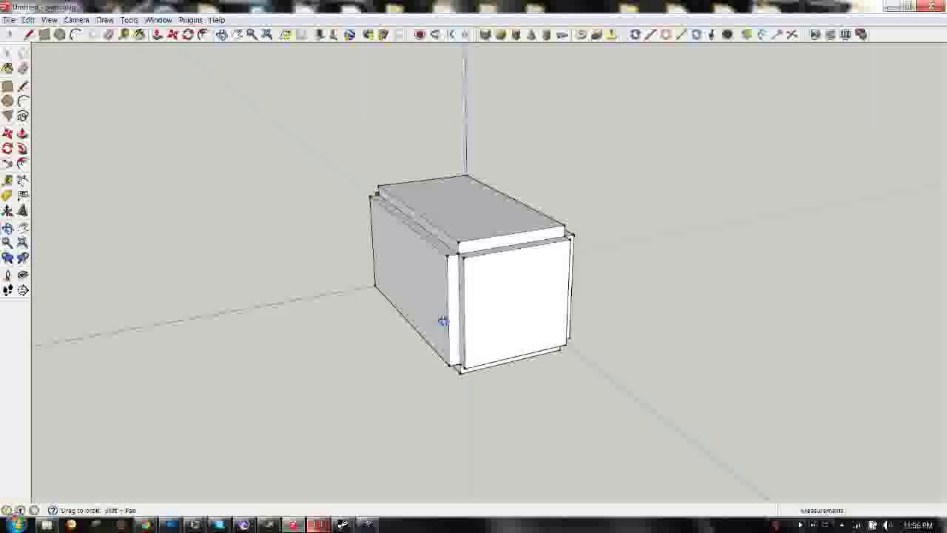
{"action": "middle_click_drag", "start_coordinate": [442, 320], "coordinate": [454, 273]}
{"action": "scroll", "coordinate": [454, 273], "scroll_direction": "up", "scroll_amount": 5}
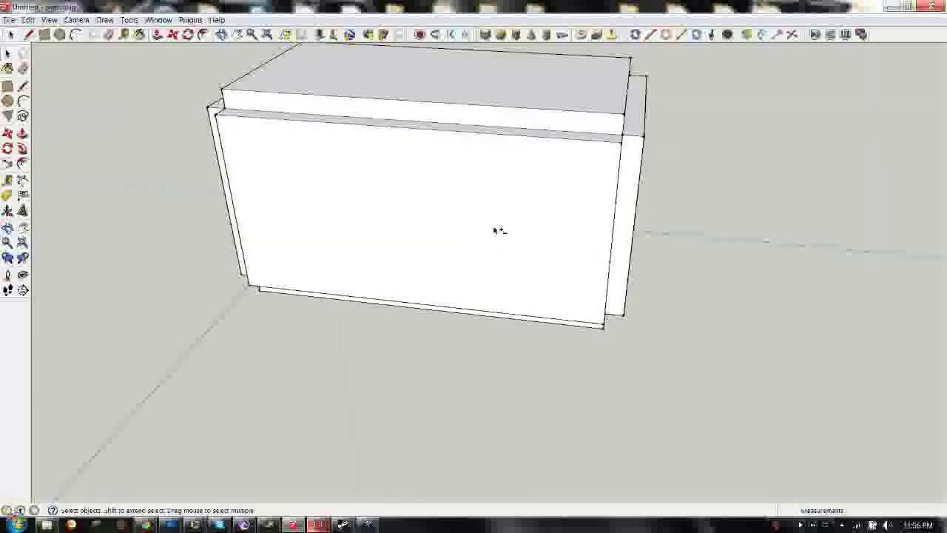